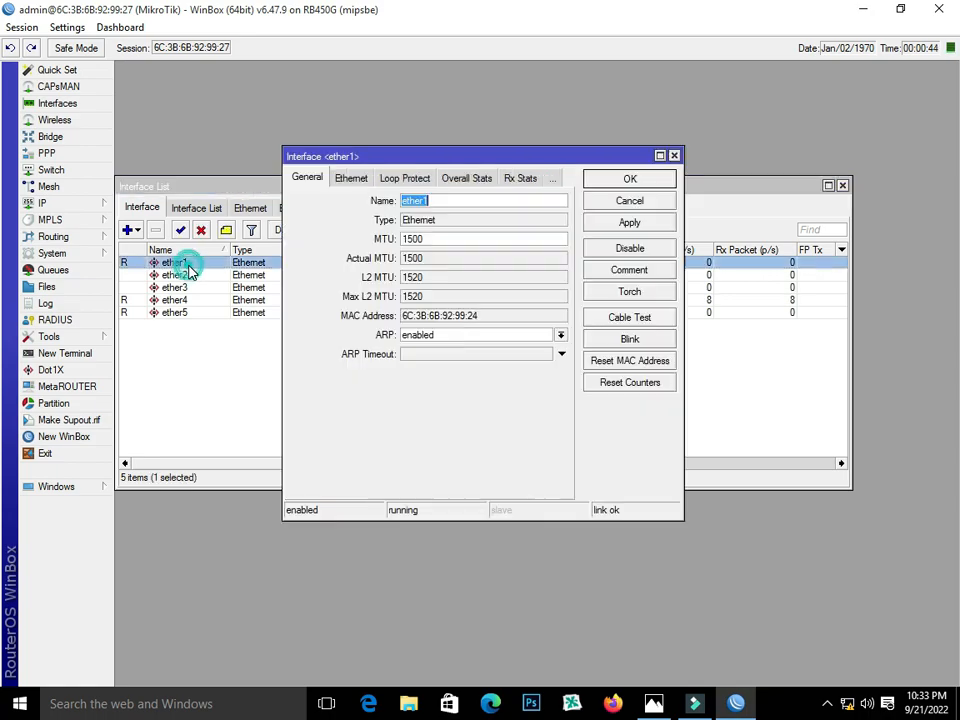
- Rename the ether1 interface to WAN
left_click(656, 706)
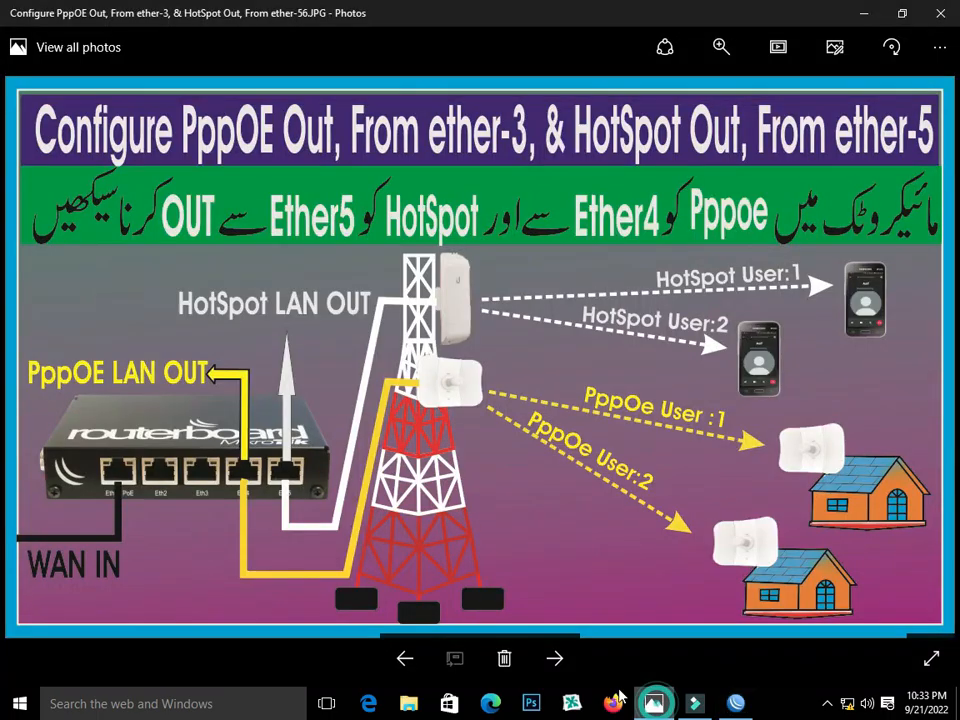
left_click(654, 706)
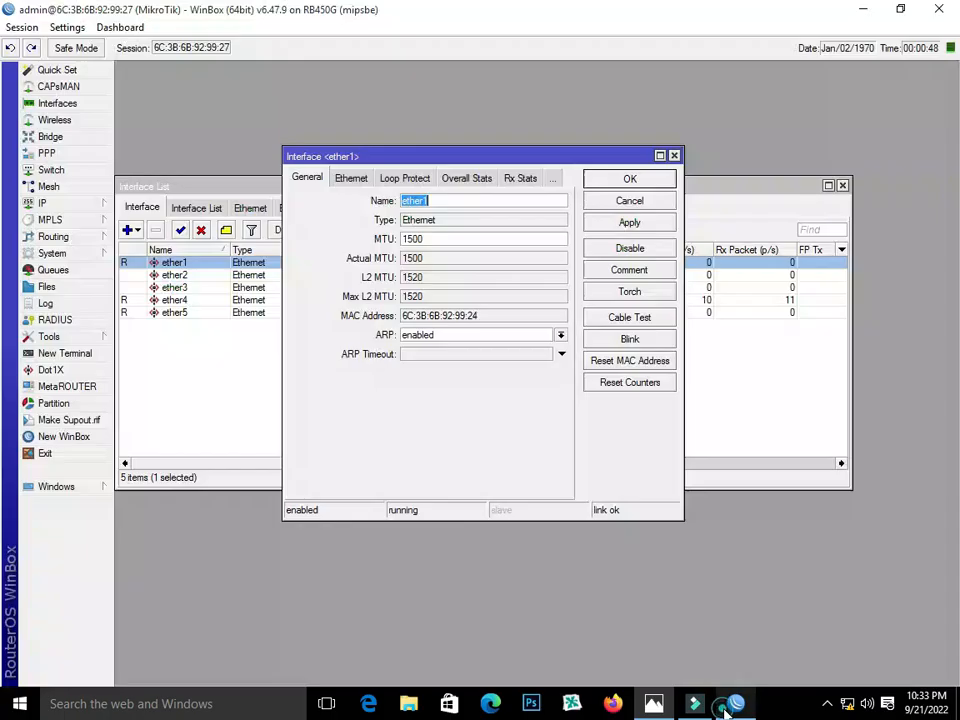
type("WAN")
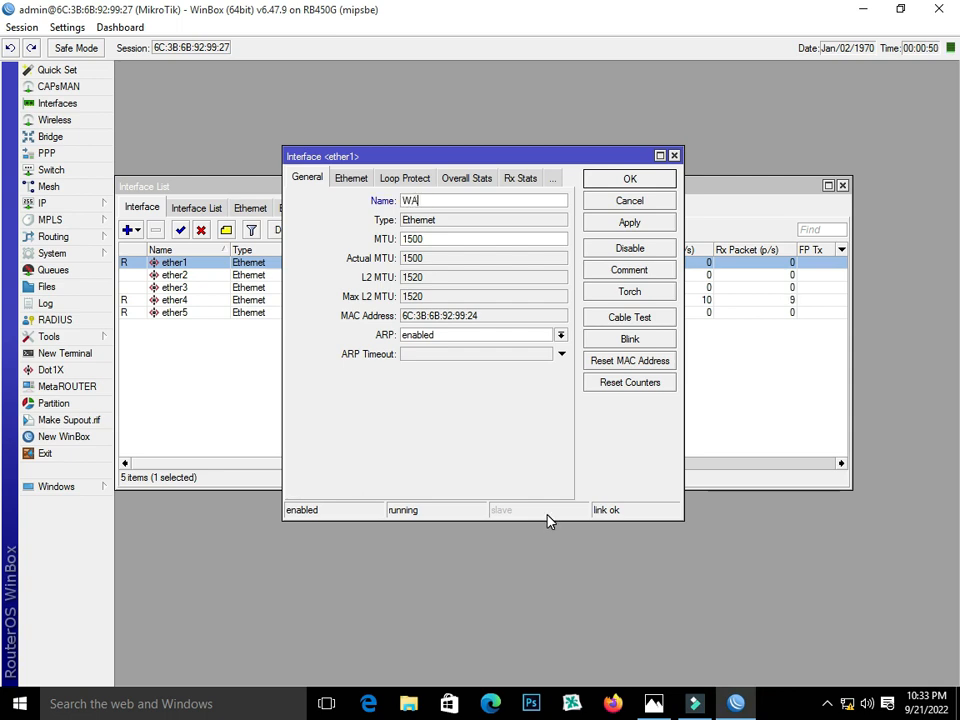
left_click(629, 222)
left_click(629, 178)
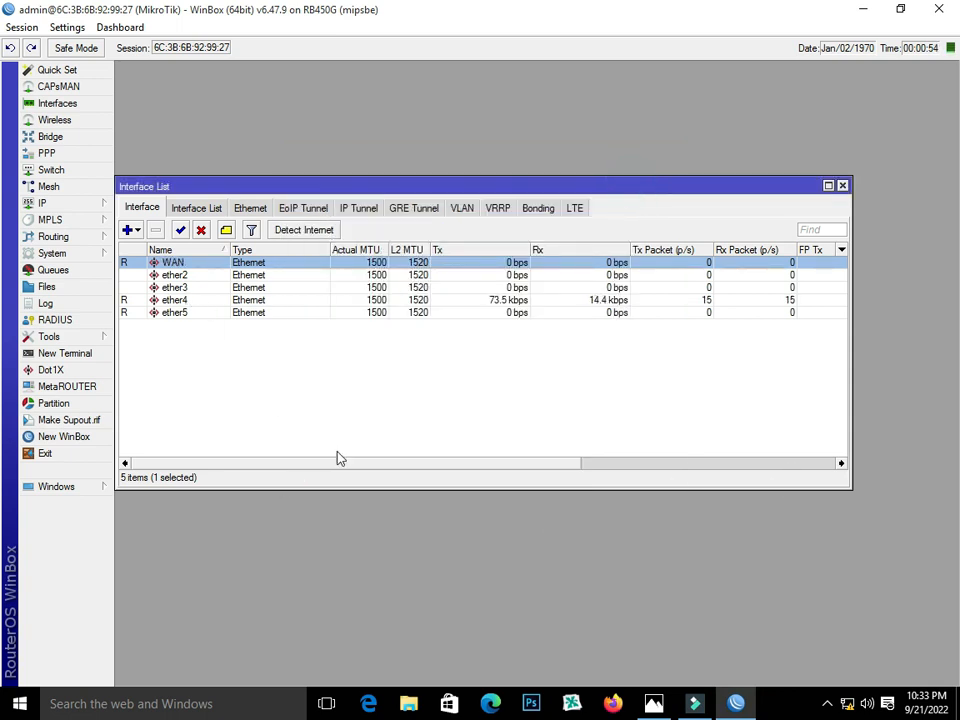
- Rename ether4 to PppOE-LAN-OUT, then bring up ether5's interface settings
left_click(654, 704)
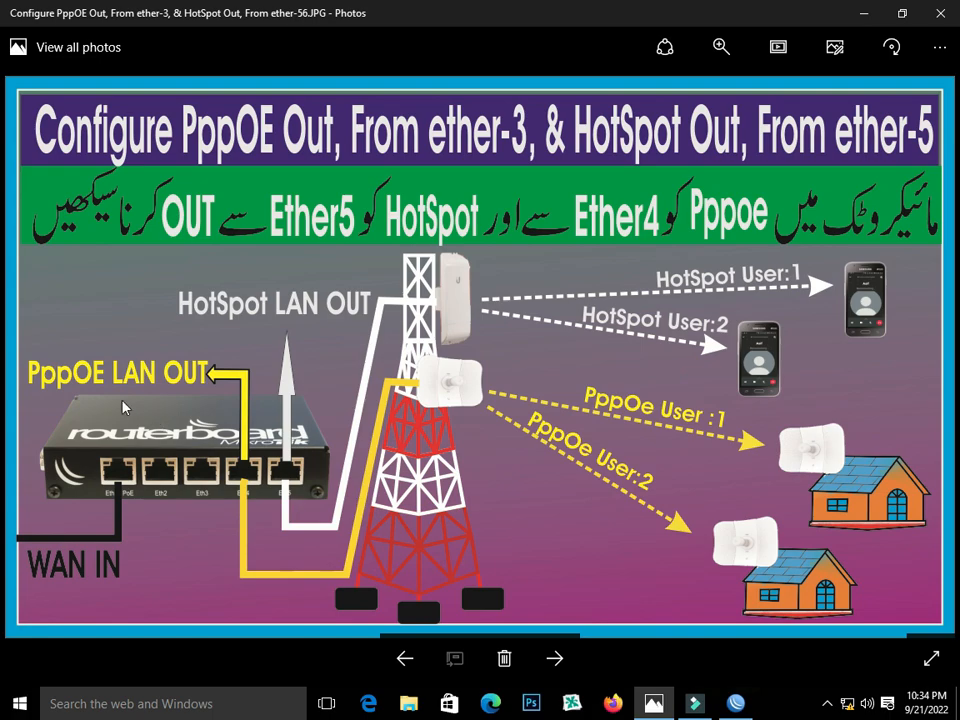
left_click(736, 703)
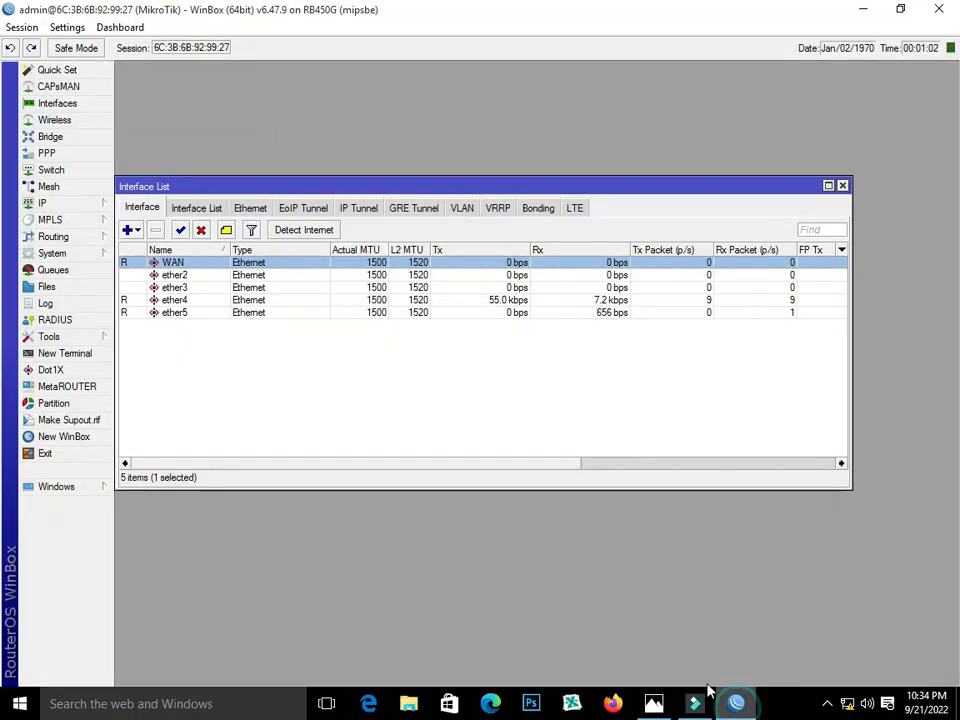
double_click(199, 300)
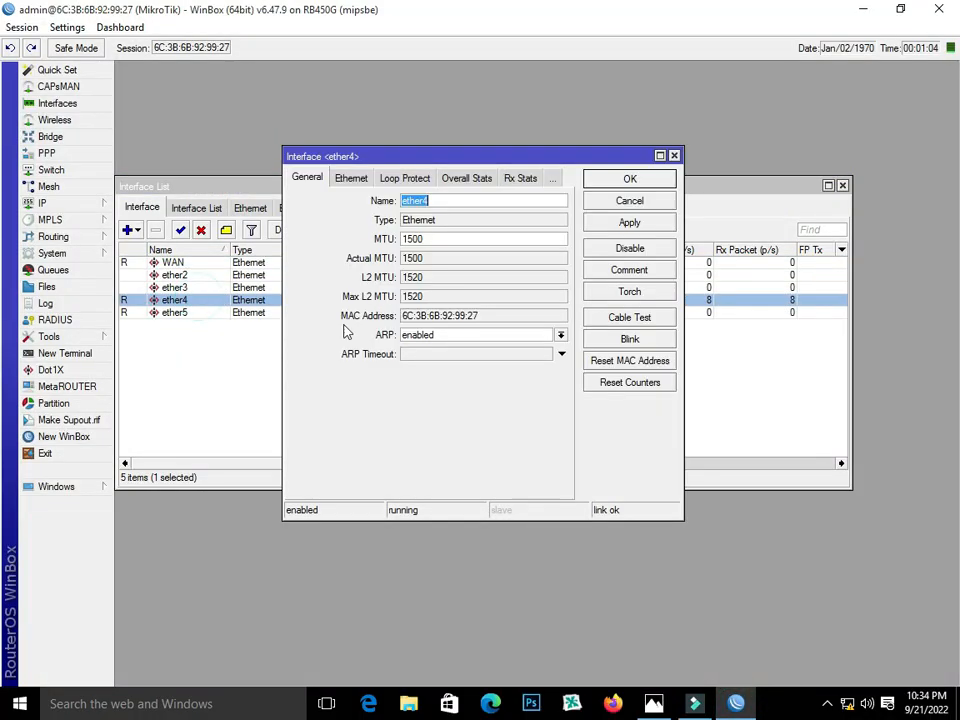
type("P")
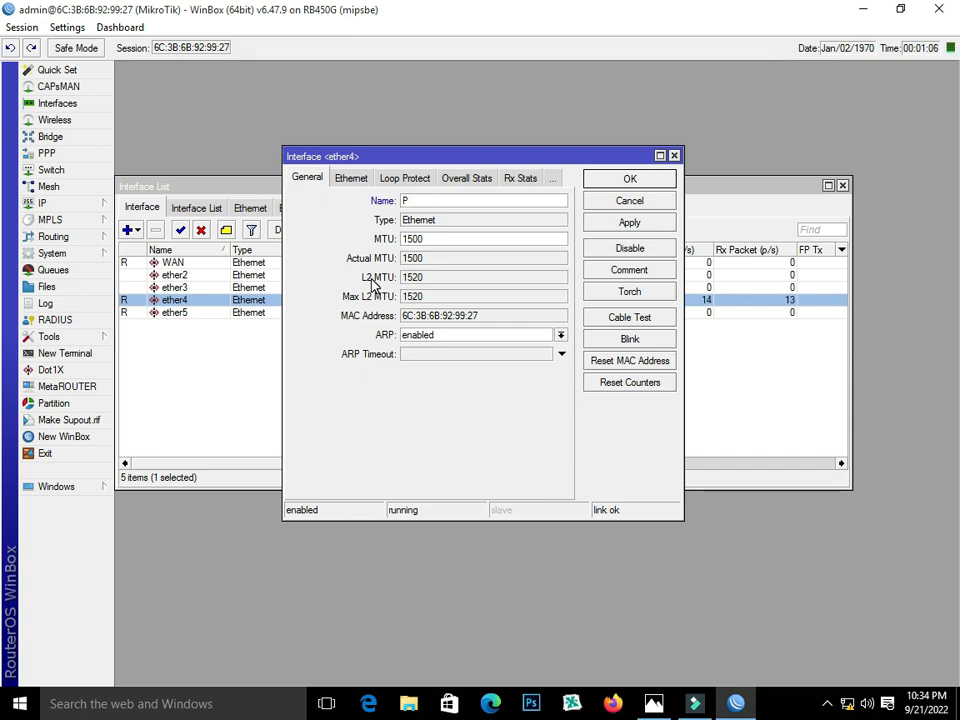
type("ppoE-LAN-OUT")
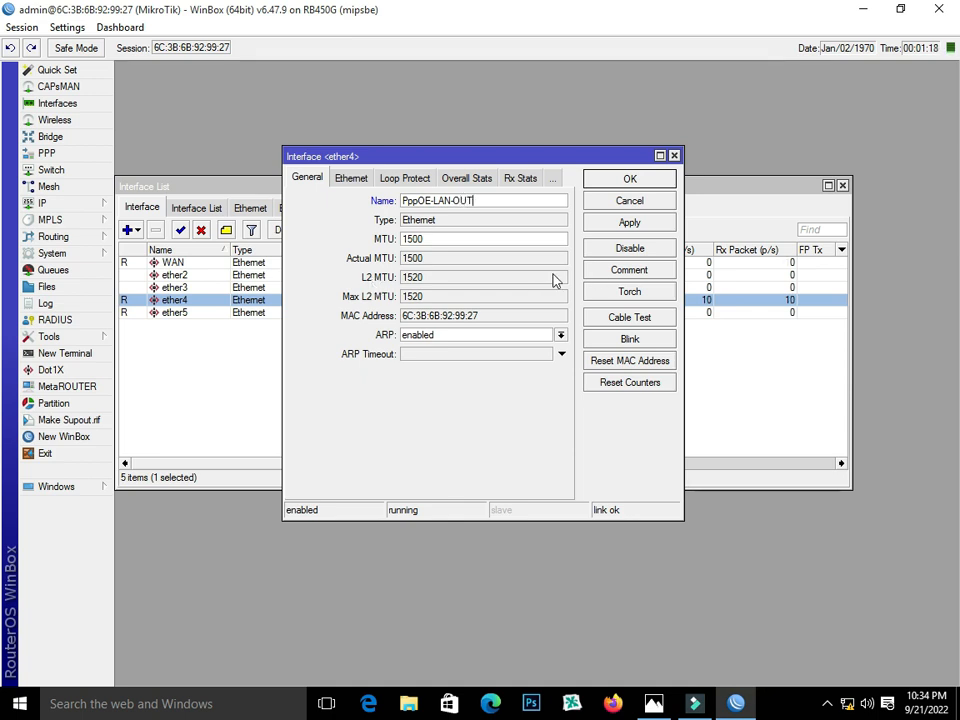
left_click(613, 223)
left_click(613, 181)
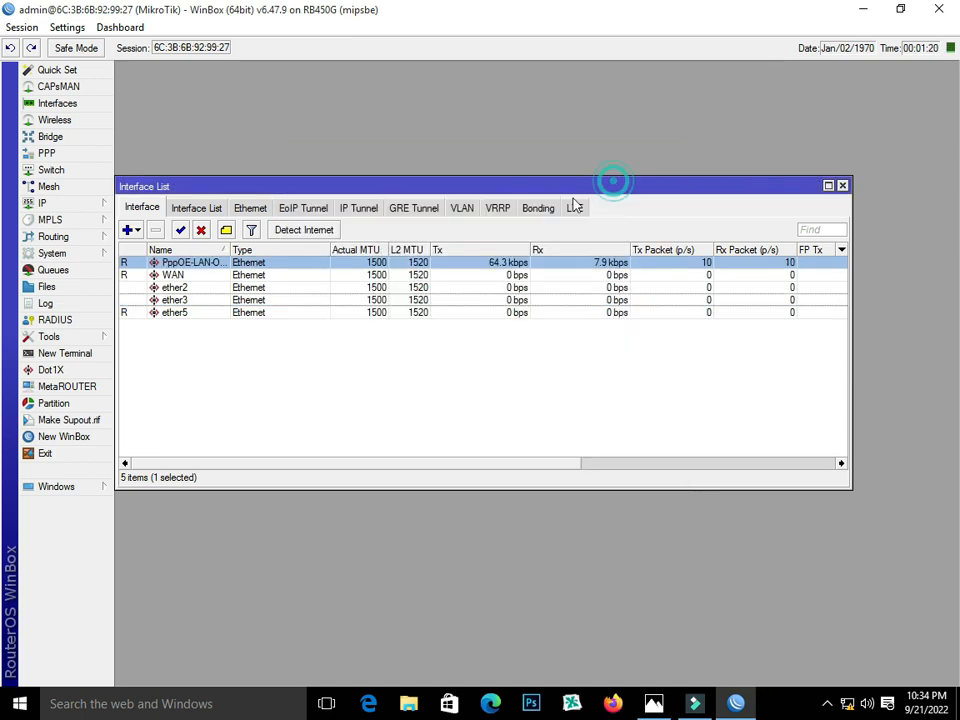
left_click(160, 314)
double_click(160, 316)
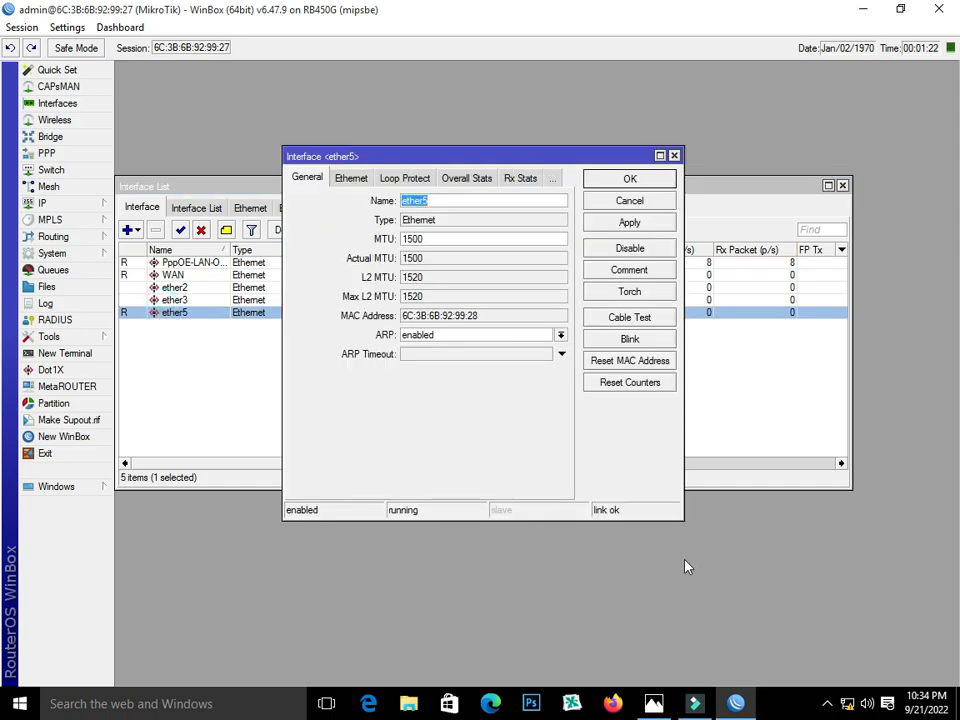
- Name ether5 HOTSPOT-LAN-OUT, apply it, and close the interface list
left_click(736, 704)
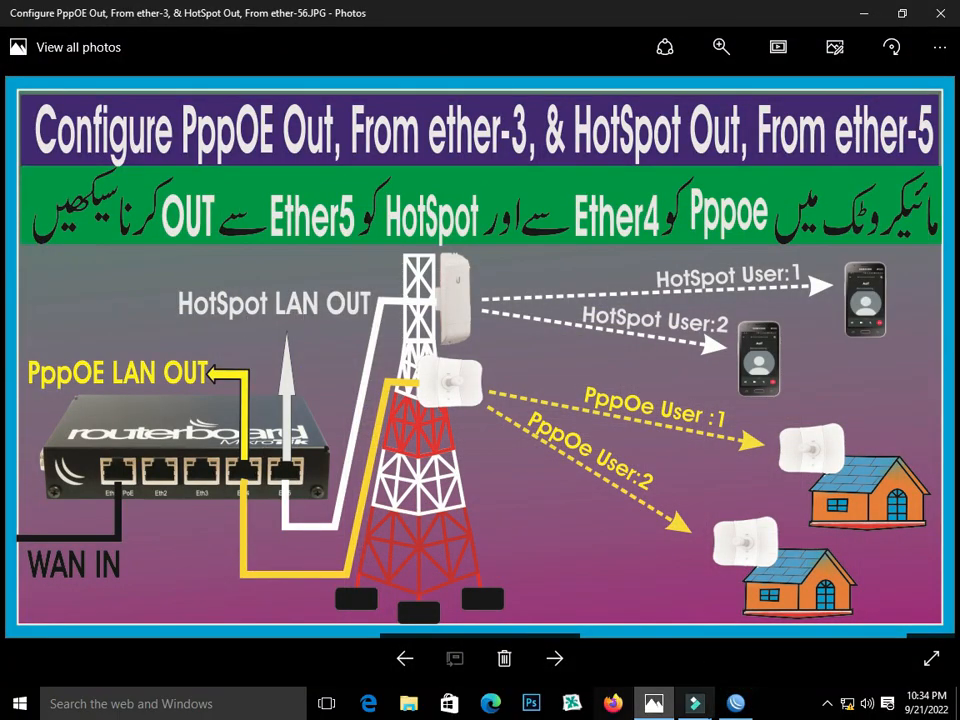
key("alt+Tab")
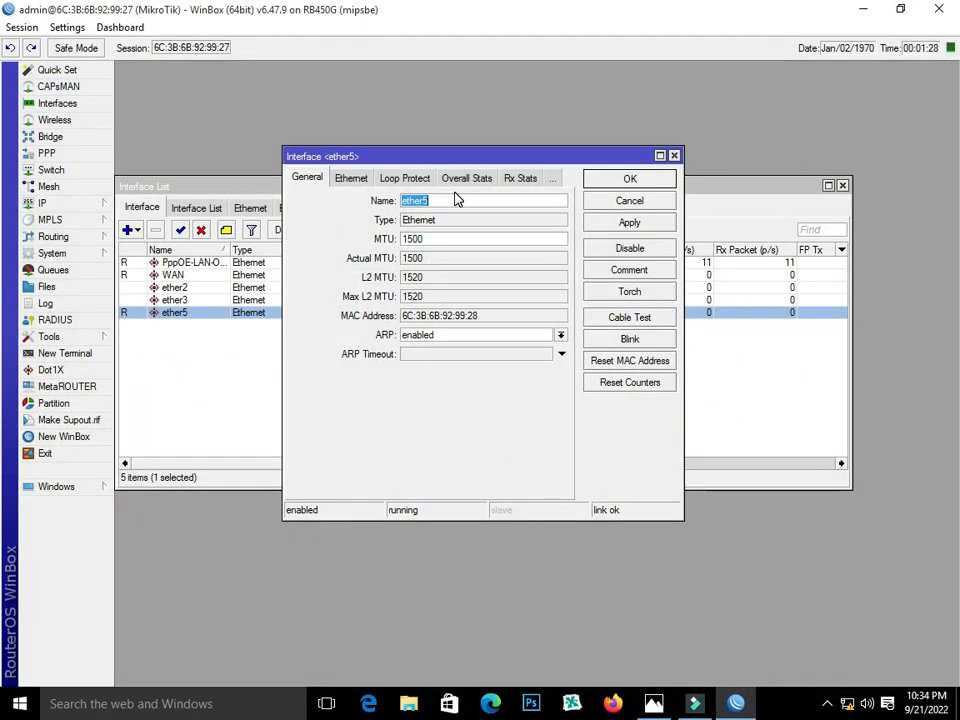
type("HOTSPOT")
type("-LAN-O")
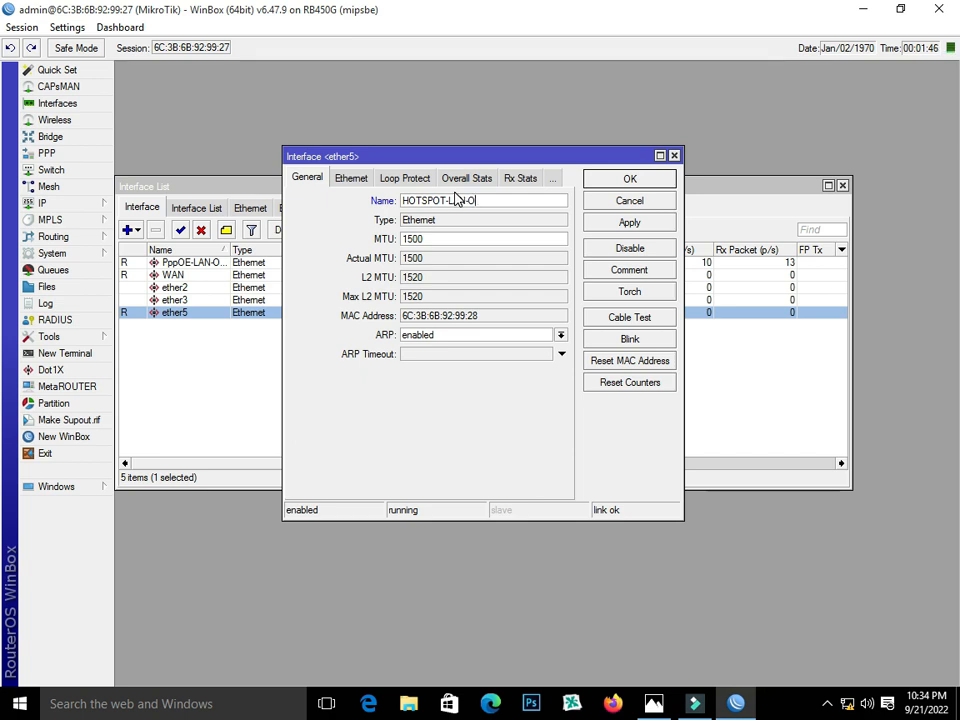
type("UT")
left_click(654, 225)
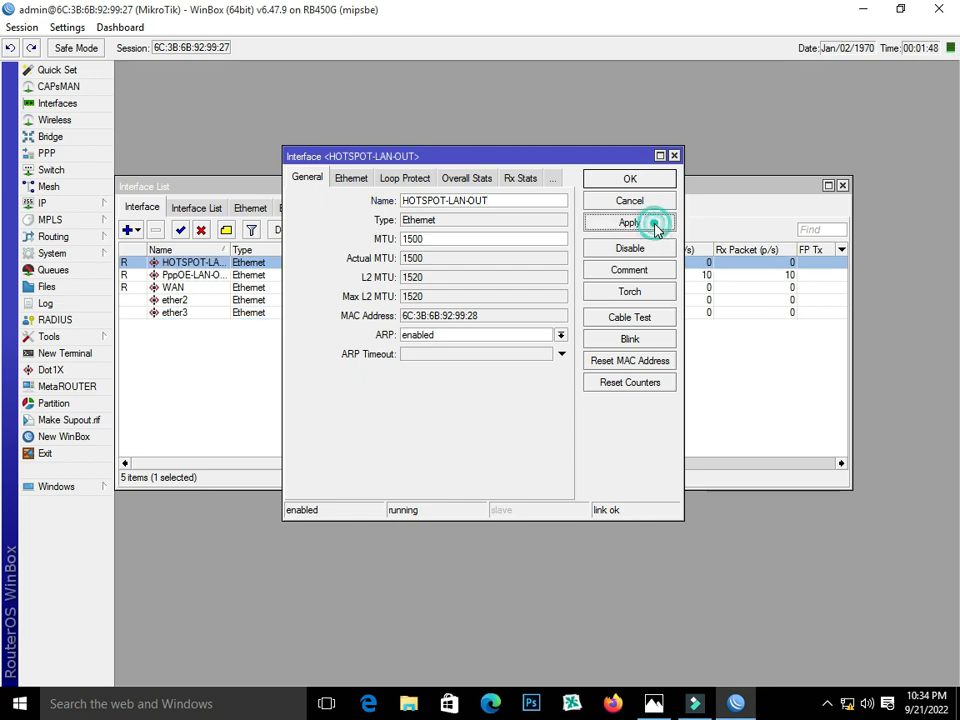
left_click(630, 179)
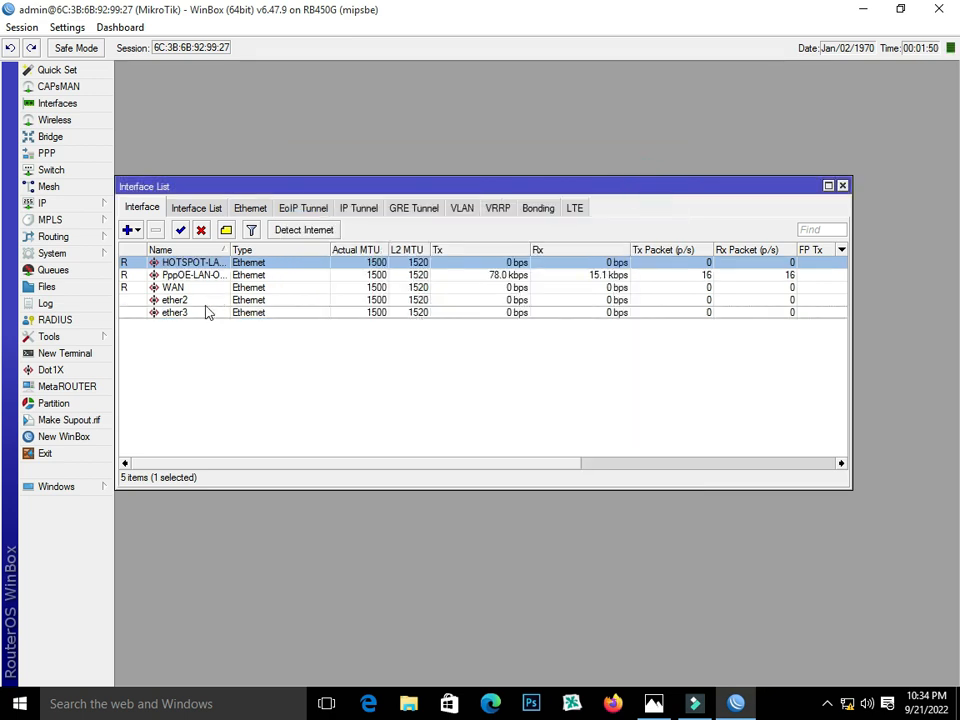
left_click(180, 288)
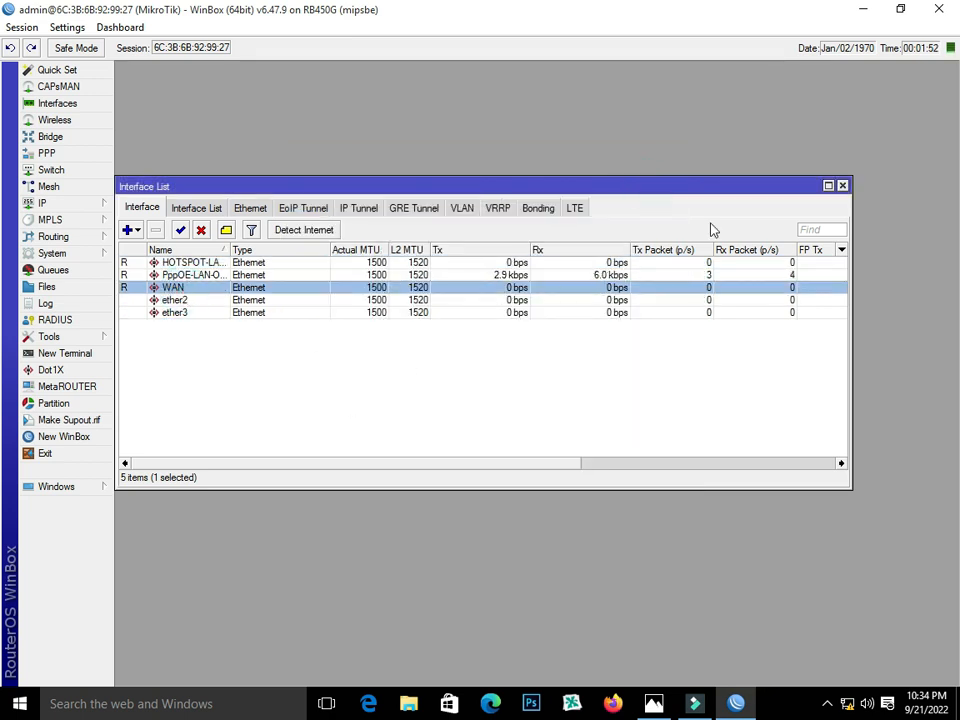
left_click(843, 186)
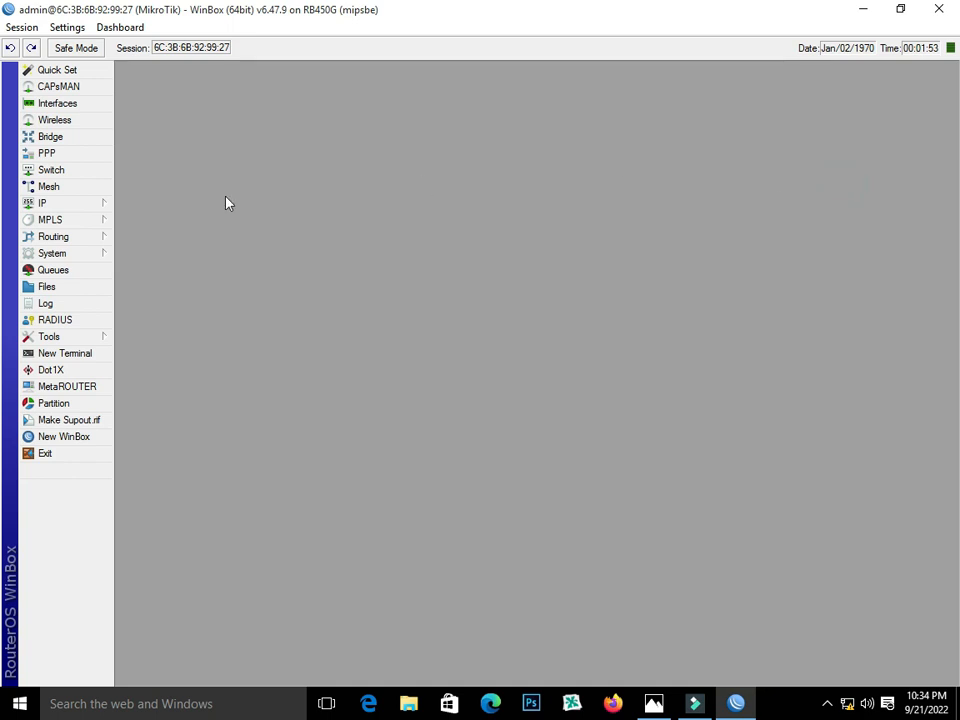
- Add address 192.168.102.2/24 on WAN under IP > Addresses, then begin another address entry
left_click(58, 205)
left_click(152, 240)
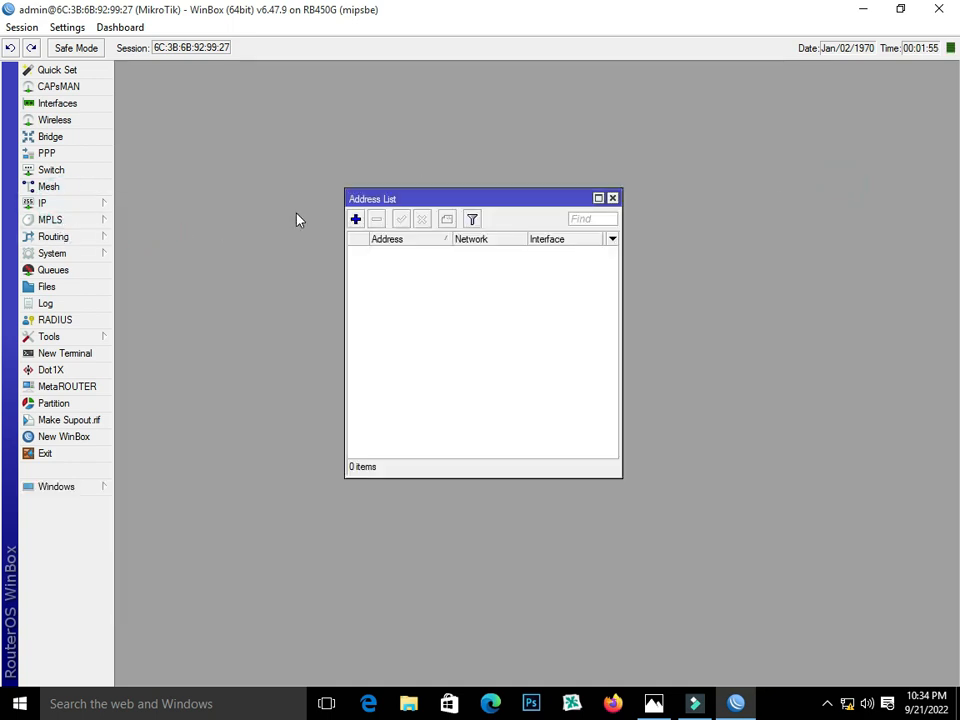
left_click(356, 219)
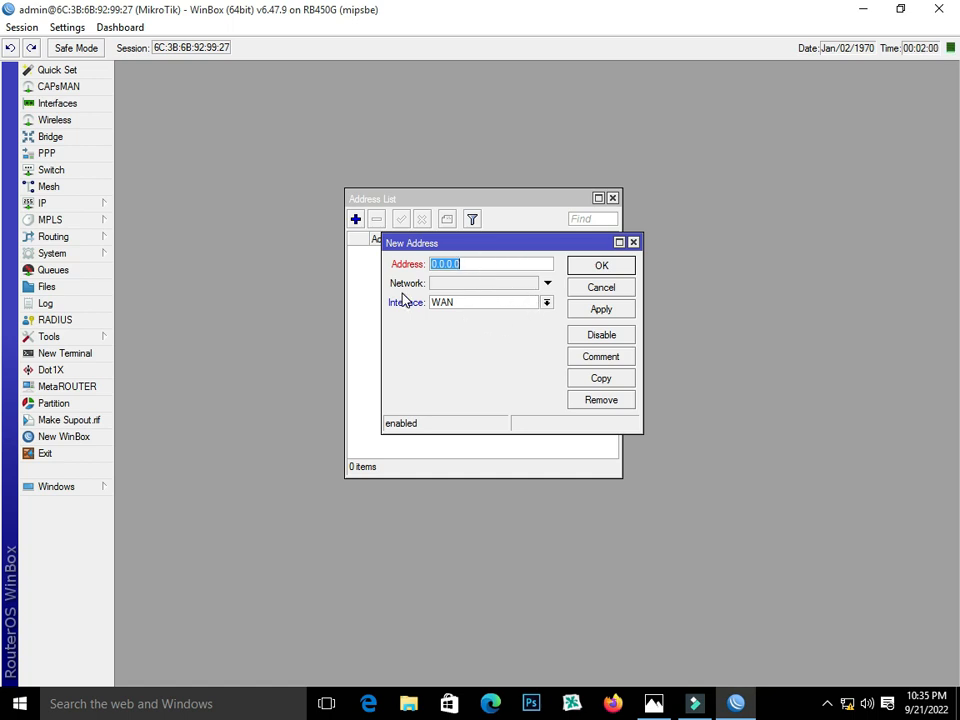
type("192.168.102.2/24")
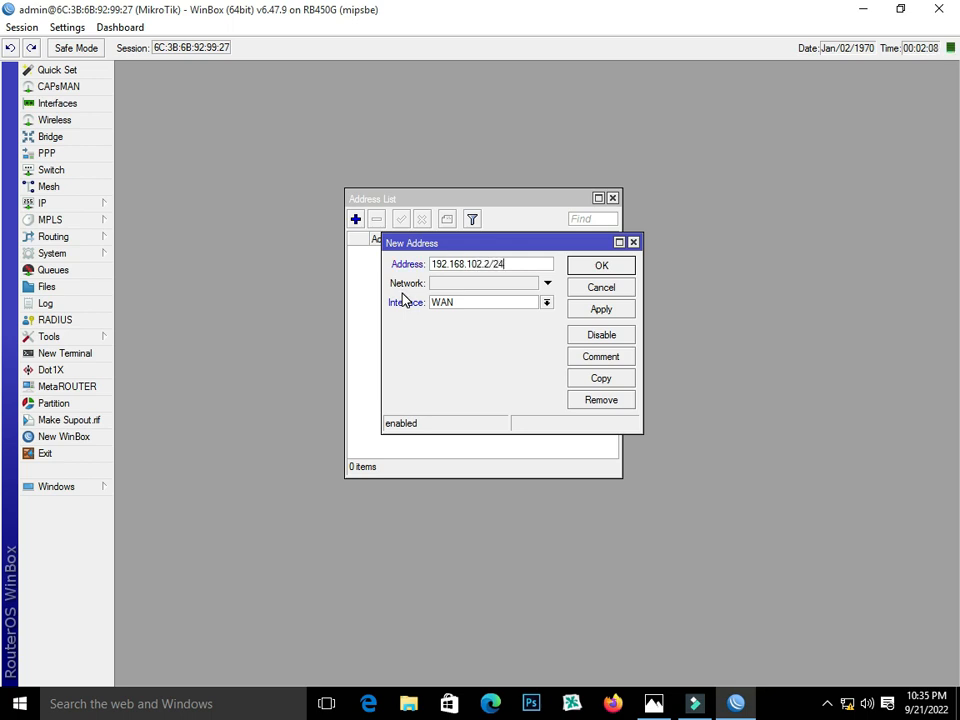
left_click(546, 302)
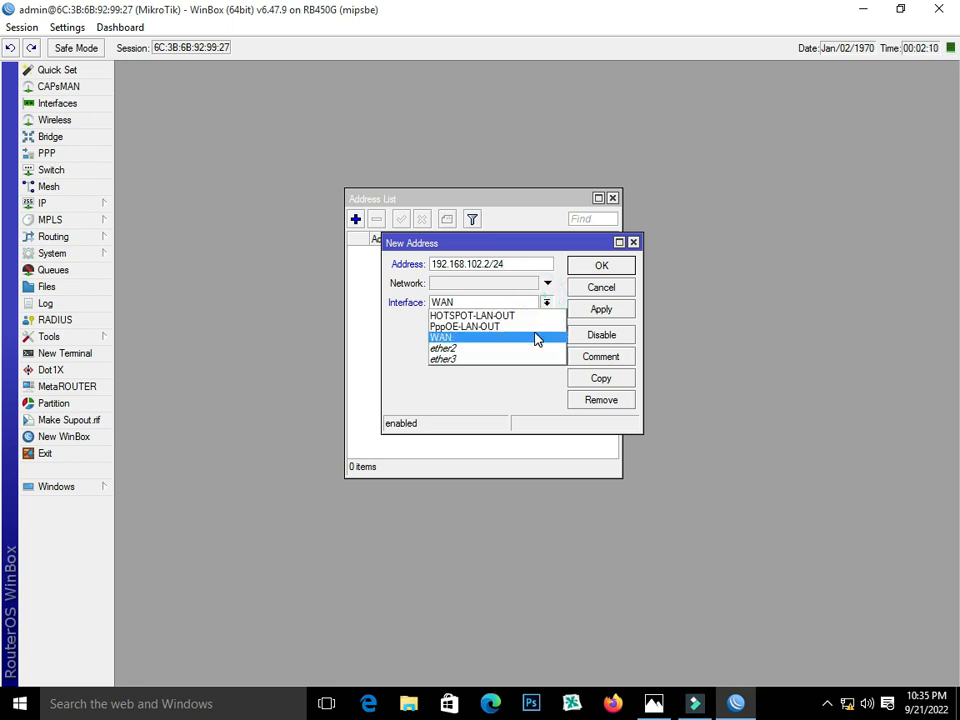
left_click(535, 338)
left_click(601, 309)
left_click(601, 265)
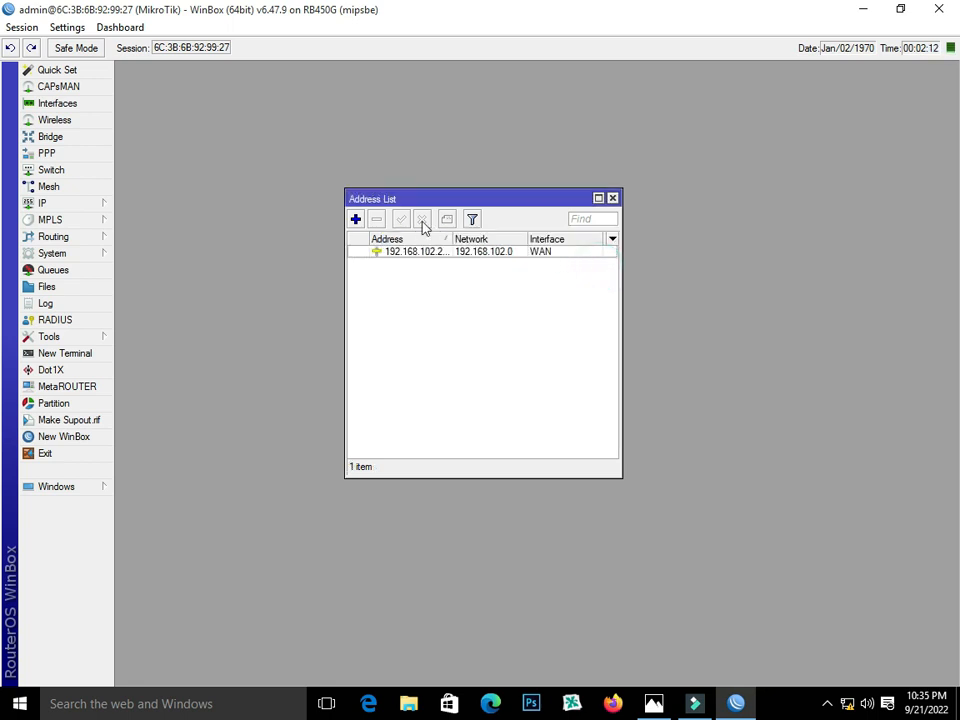
left_click(355, 219)
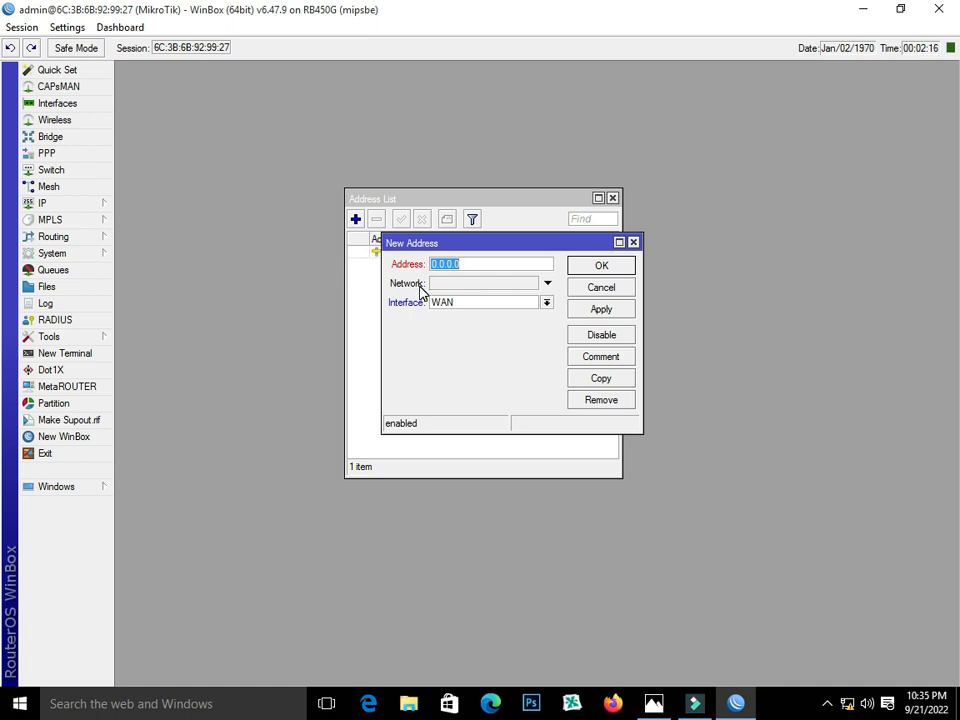
- Enter 192.168.10.1/24, fixing the host digit, and save it on PppOE-LAN-OUT
left_click(653, 703)
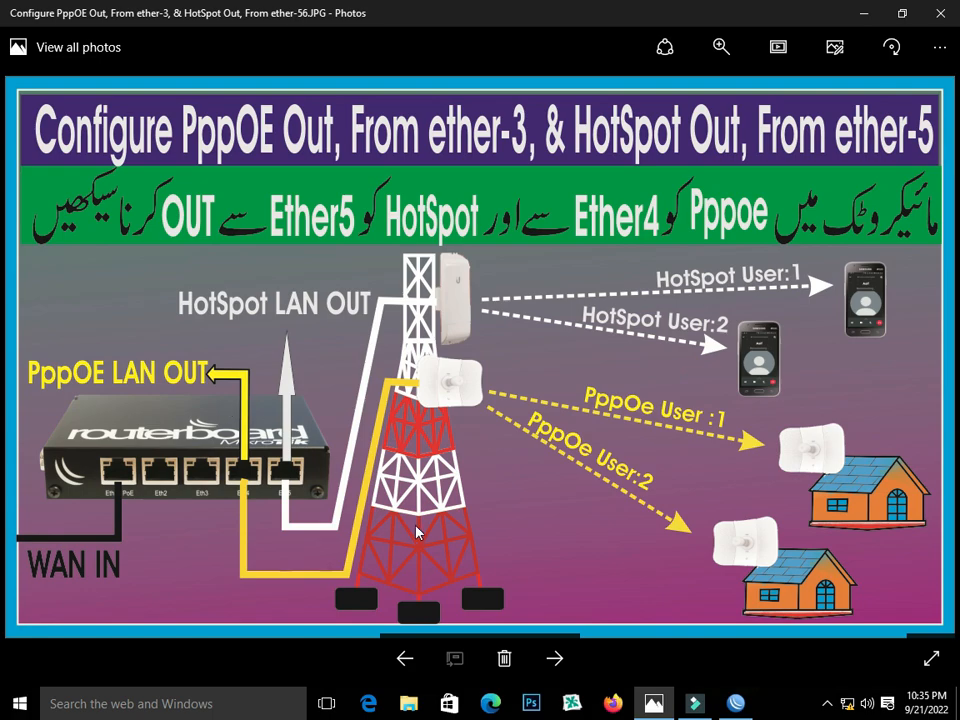
left_click(736, 703)
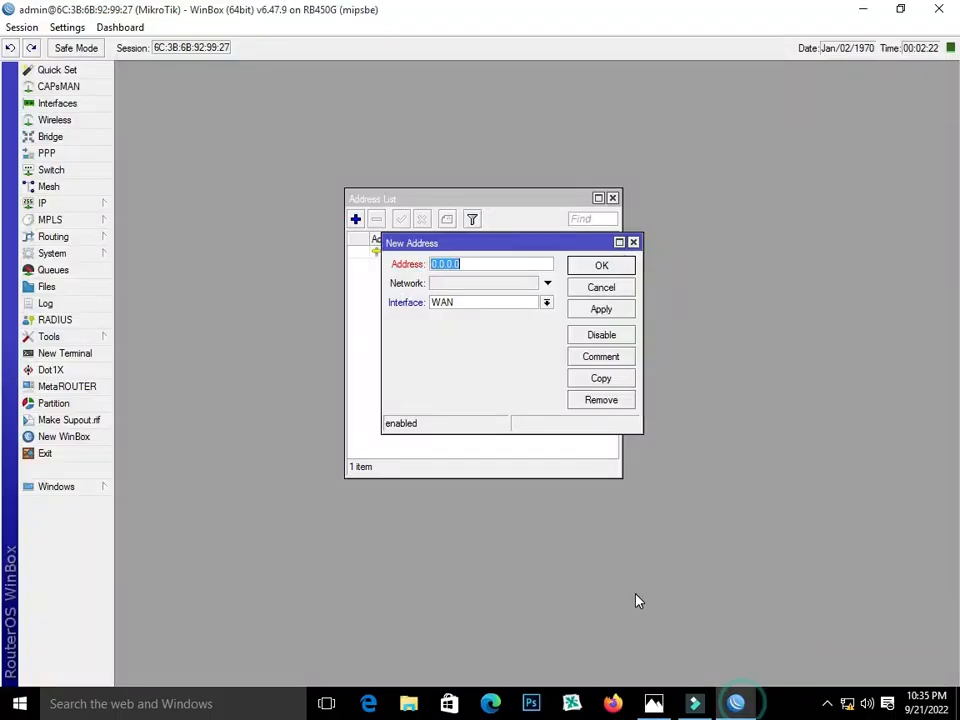
type("192.168.10.2/24")
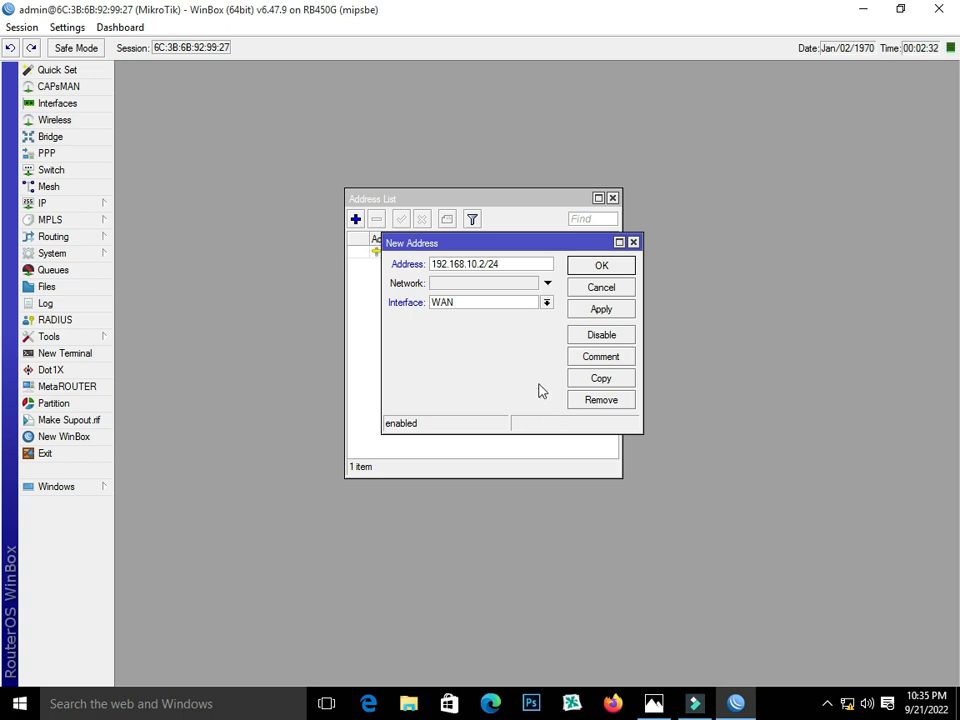
key("Left")
key("BackSpace")
type("1")
left_click(520, 303)
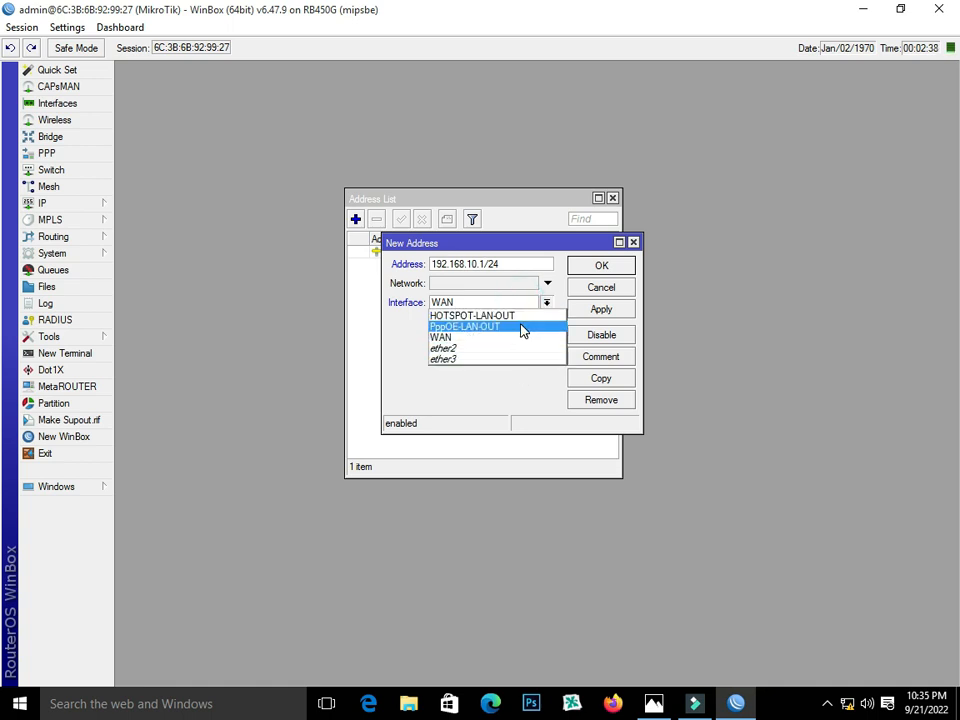
left_click(520, 327)
left_click(593, 310)
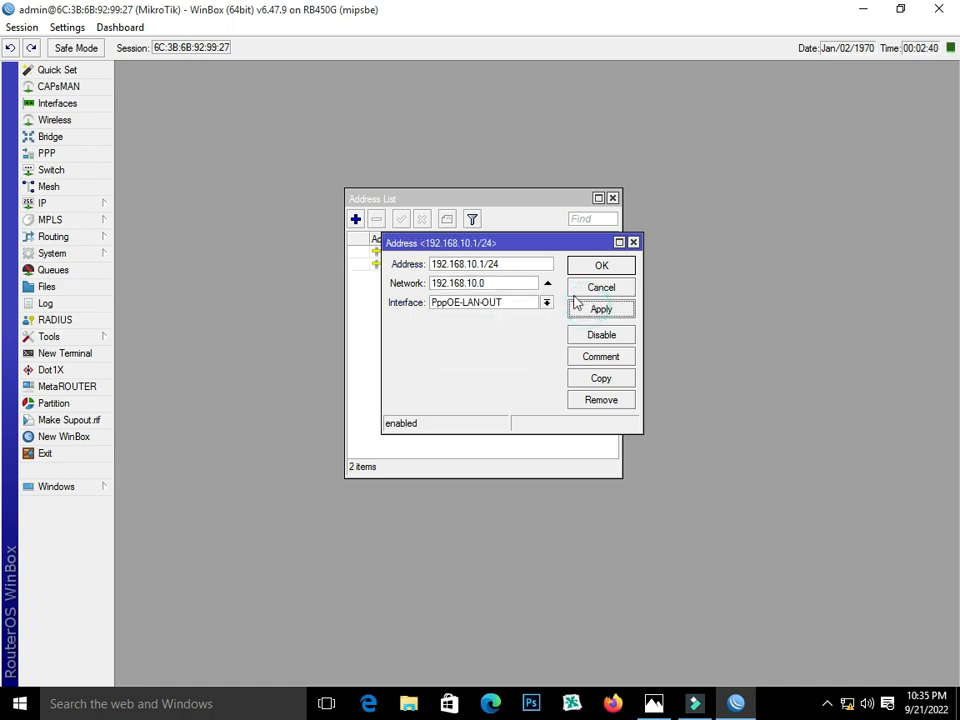
left_click(602, 266)
- Enter a new address for HOTSPOT-LAN-OUT; applying it raises an invalid-address error
left_click(355, 219)
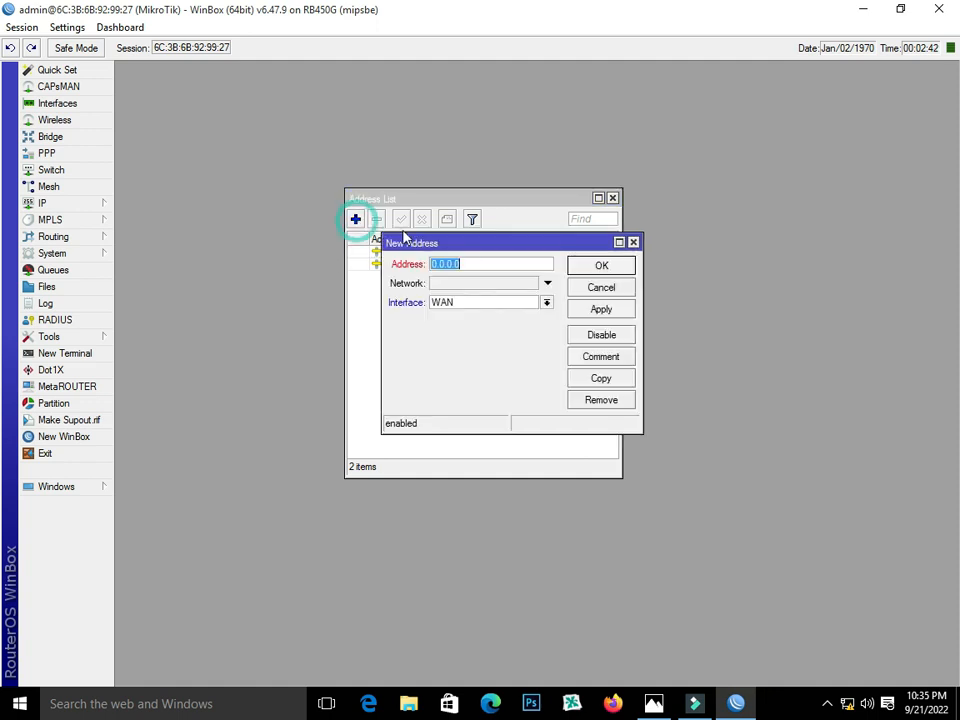
type("19")
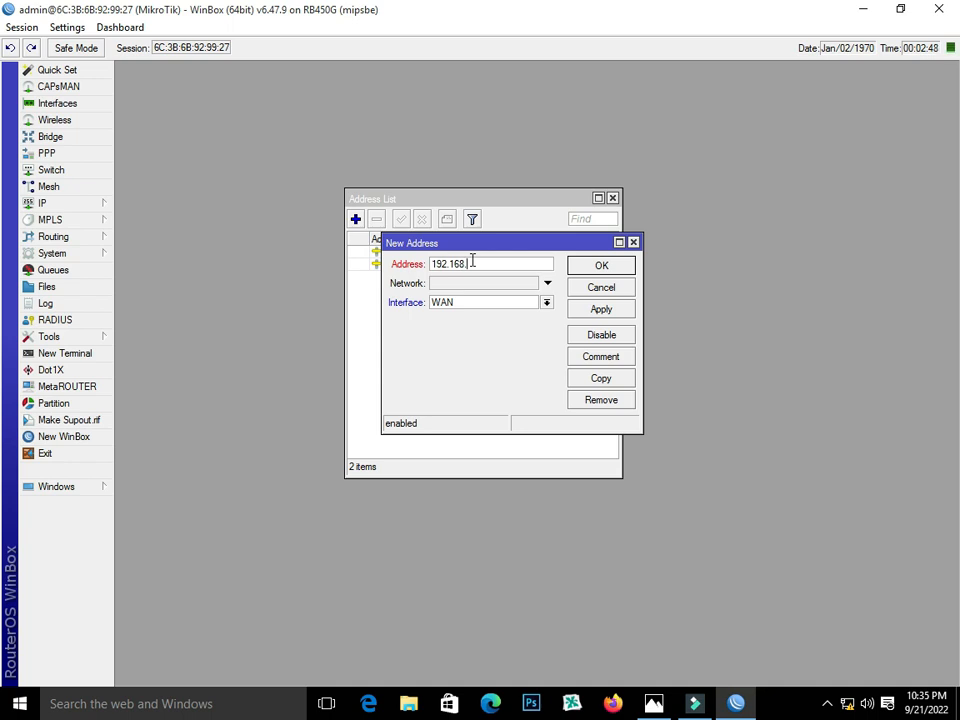
type("2.168.9.1/24")
left_click(662, 707)
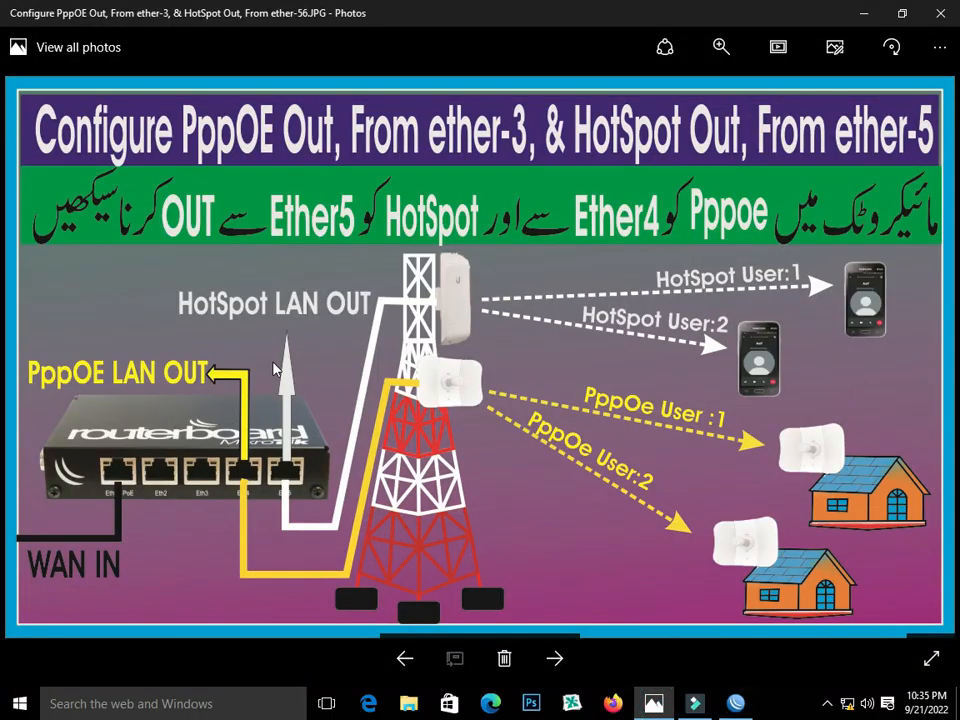
left_click(736, 703)
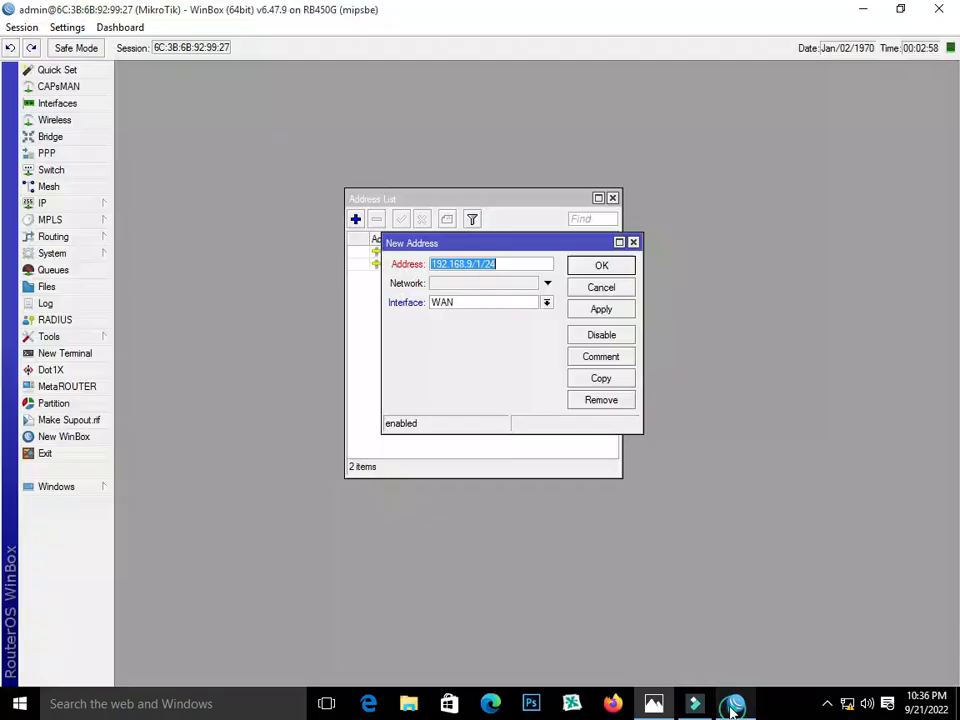
left_click(484, 305)
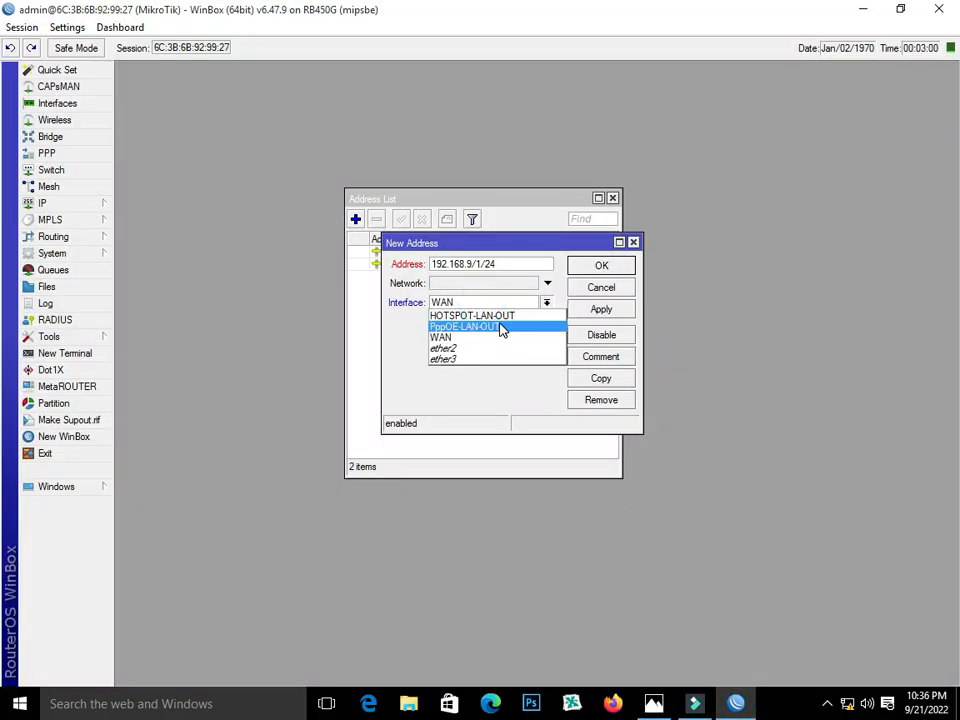
left_click(520, 317)
left_click(601, 309)
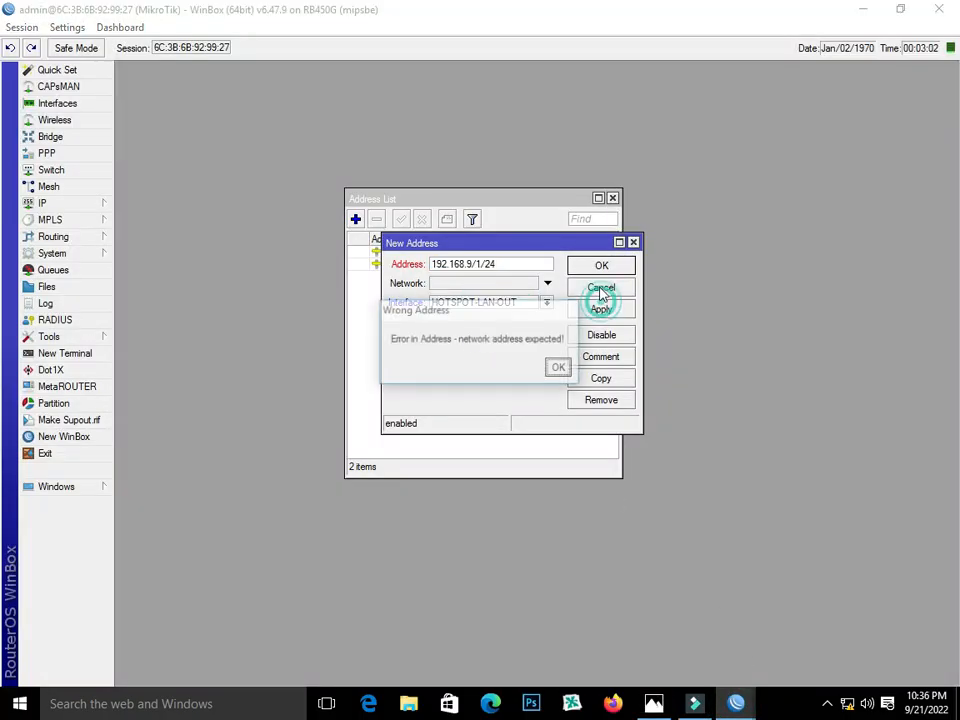
left_click(559, 368)
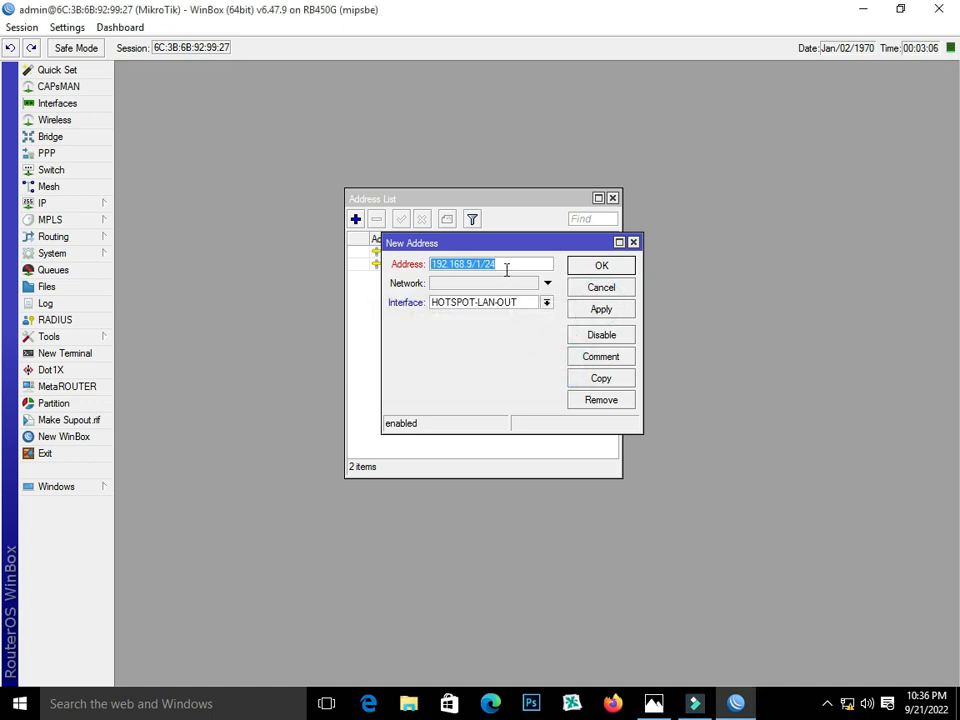
- Remove the stray digit so it reads 192.168.9.1/24, save it, and close the address list
left_click(547, 303)
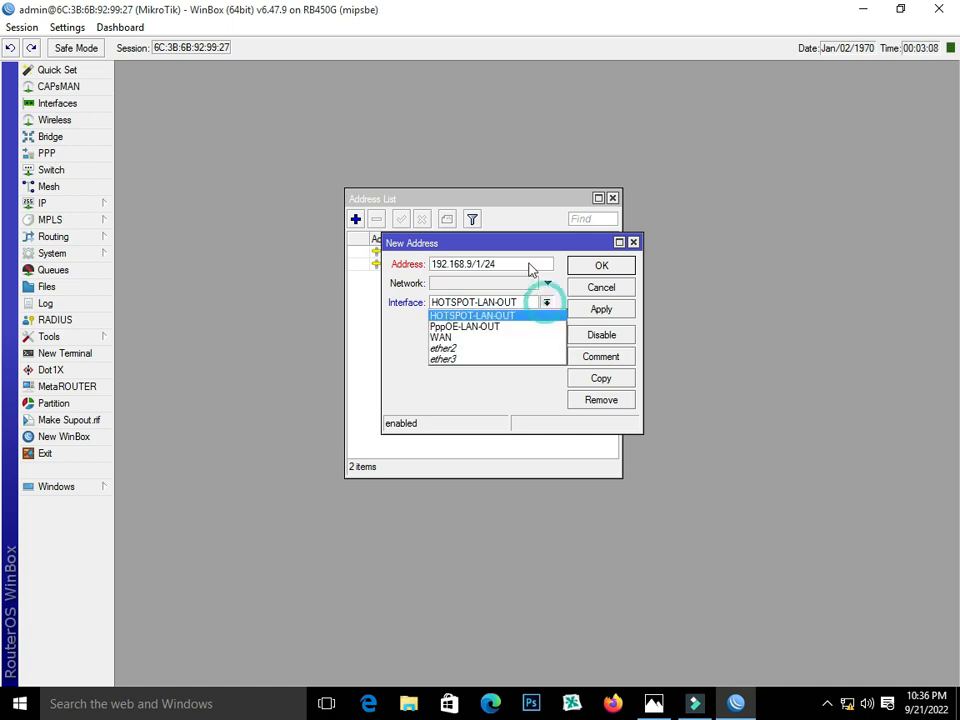
left_click(540, 315)
left_click_drag(568, 247, 653, 319)
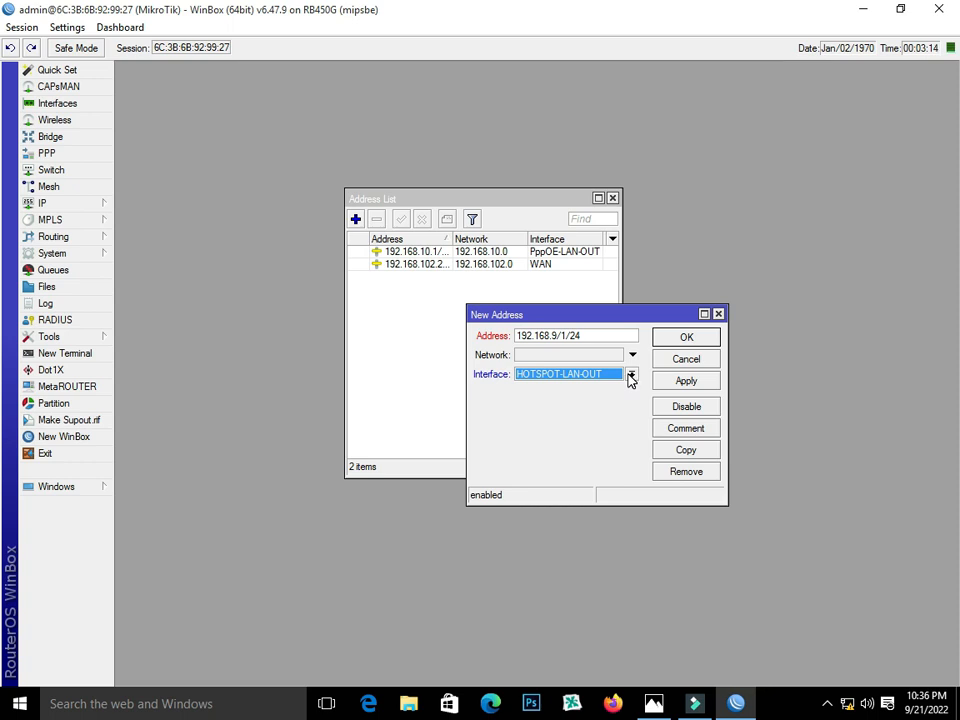
left_click(567, 336)
key("BackSpace")
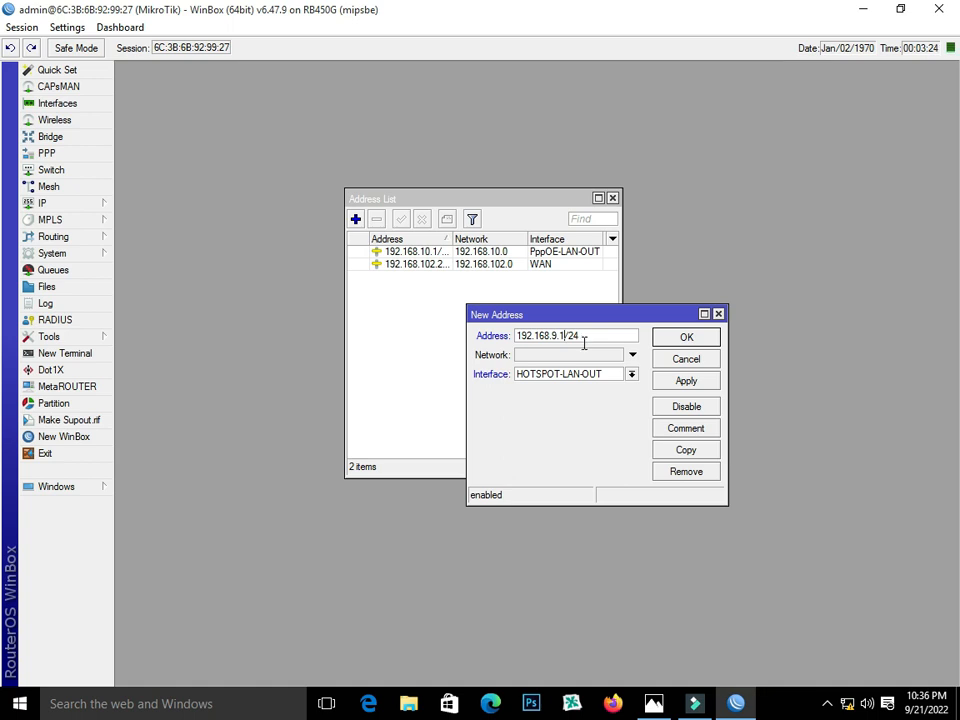
left_click(631, 375)
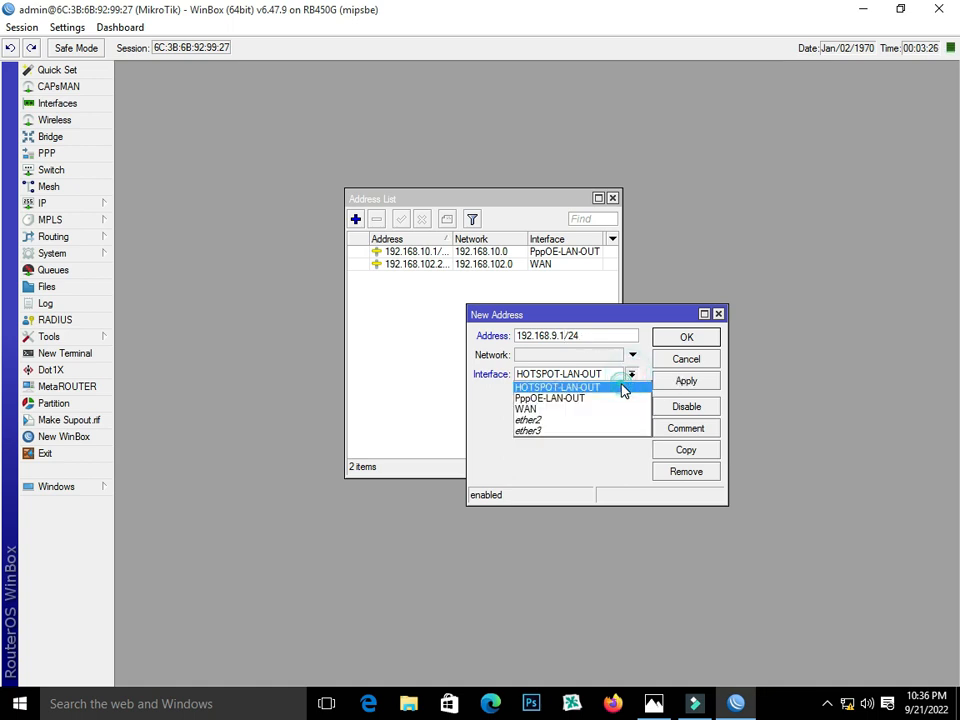
left_click(623, 388)
left_click(678, 380)
left_click(668, 337)
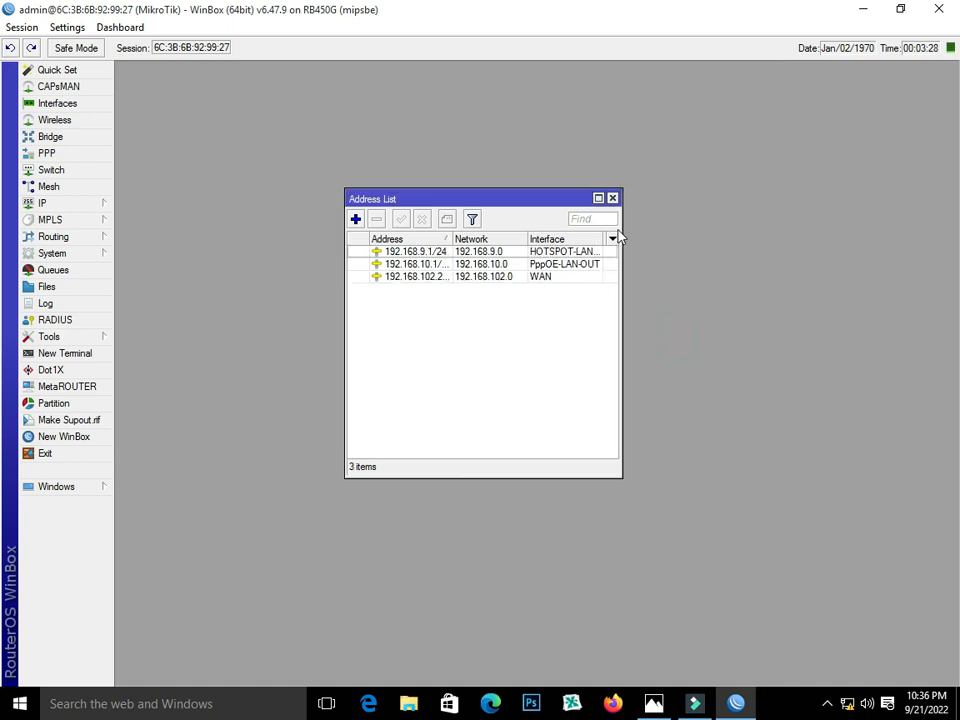
left_click(613, 198)
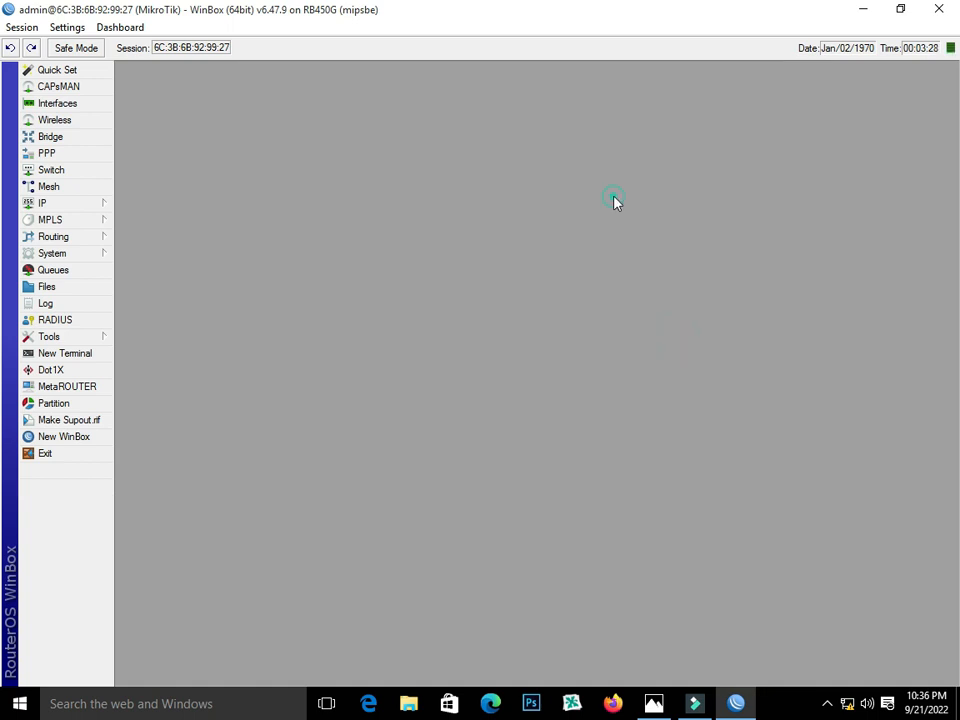
- Enter DNS servers 8.8.8.8 and 8.8.4.4 and enable Allow Remote Requests
left_click(85, 205)
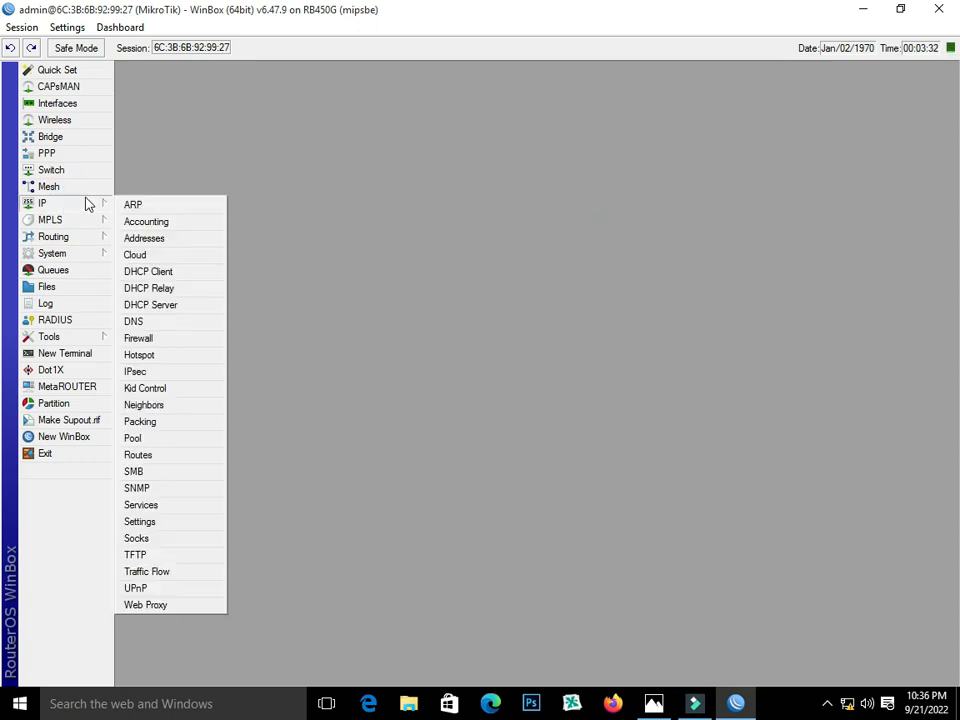
left_click(160, 323)
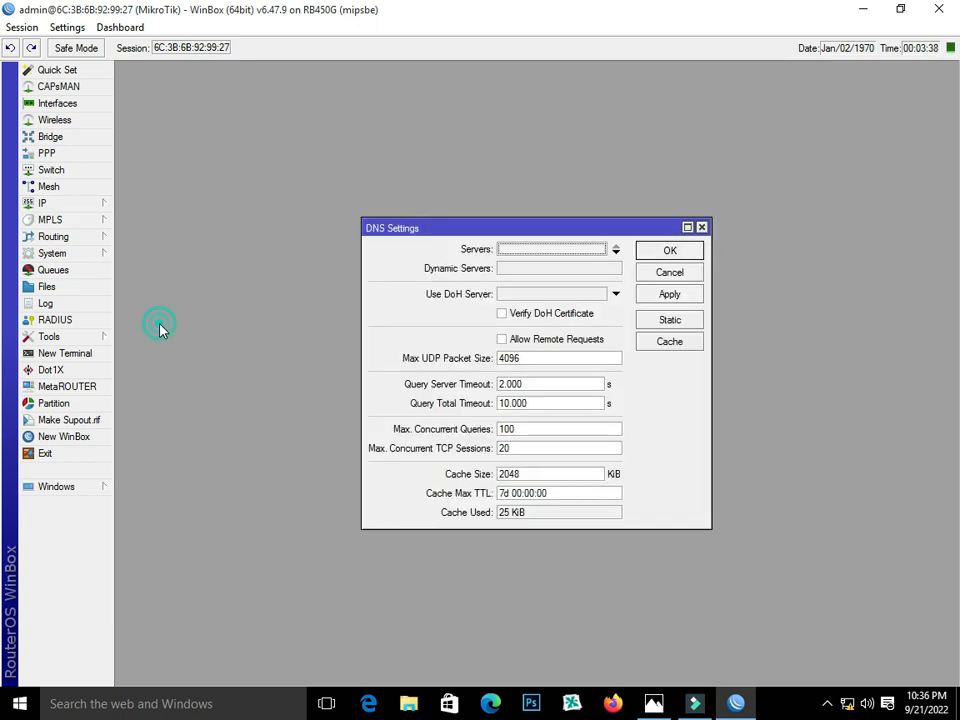
left_click(602, 248)
type("8.8.8.8")
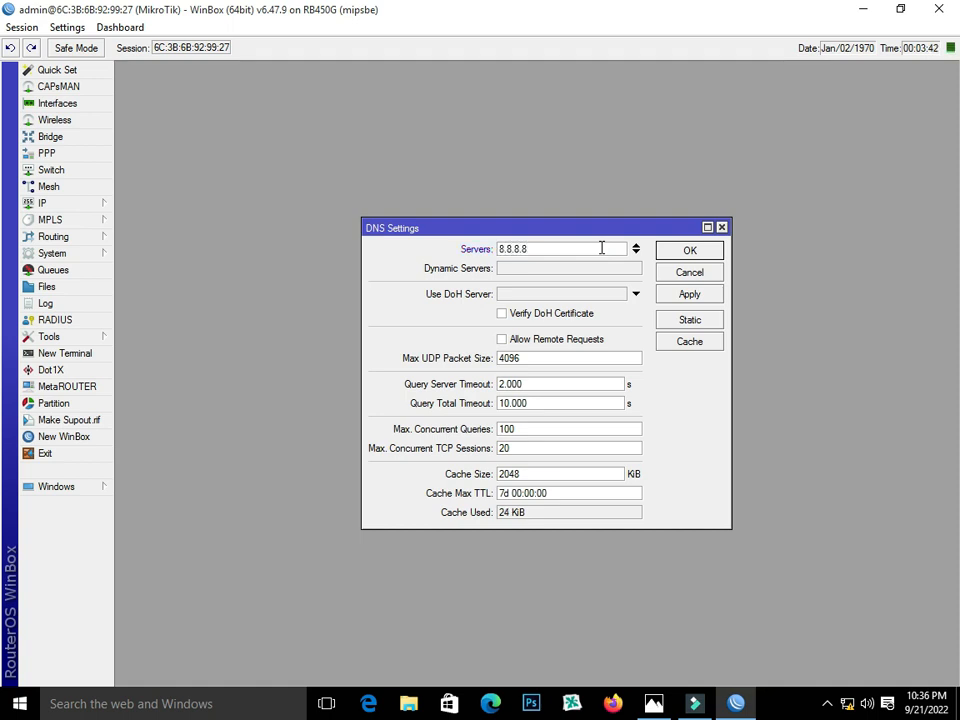
left_click(636, 253)
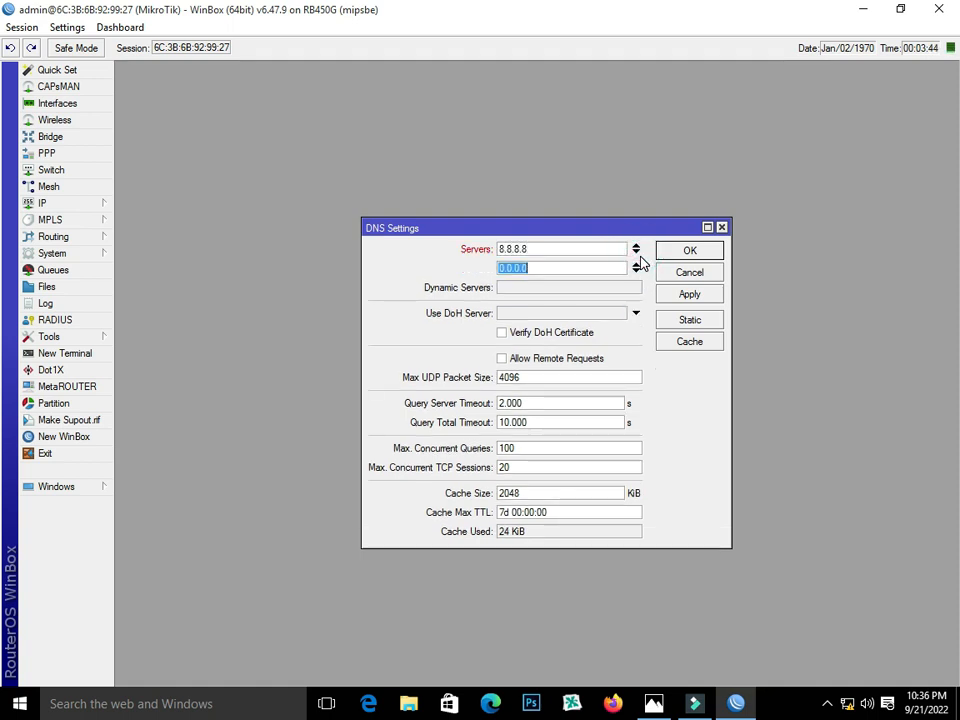
type("8.8.4")
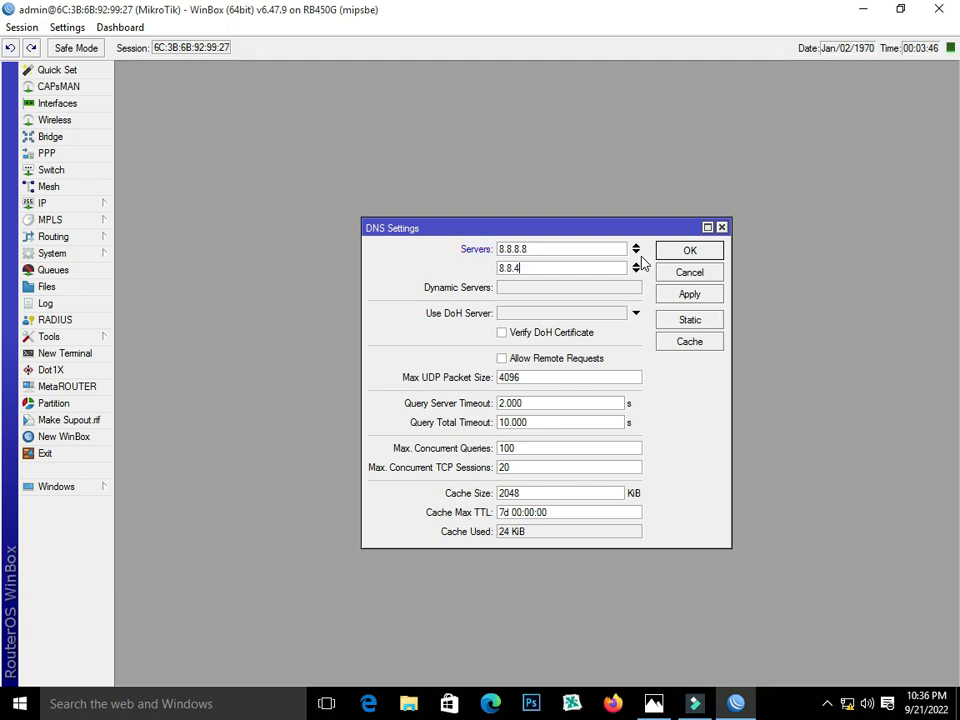
type(".4")
left_click(557, 359)
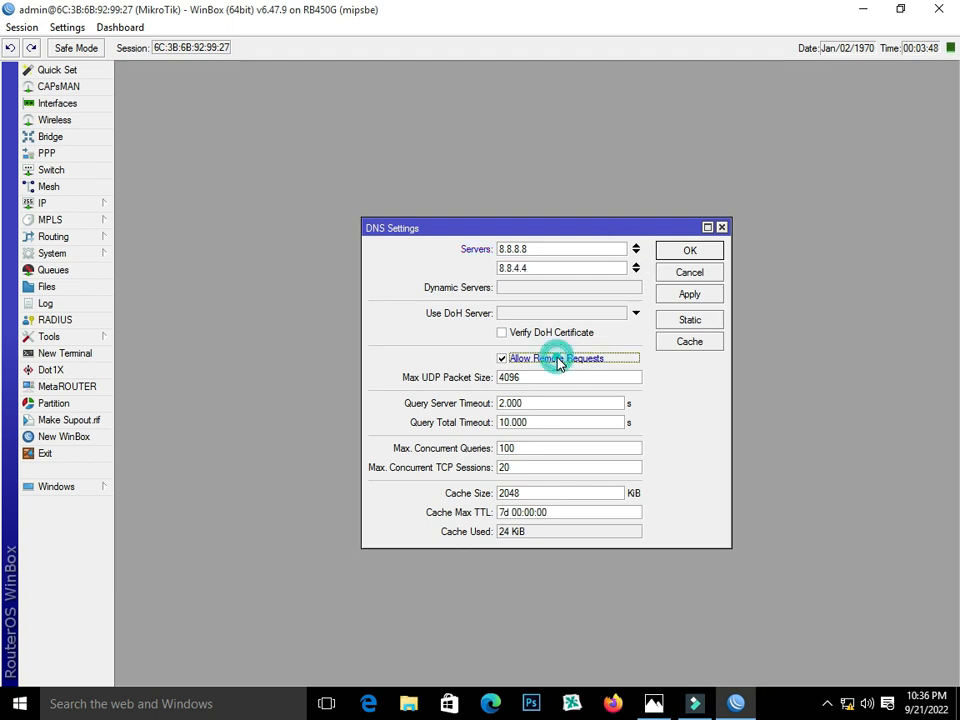
left_click(671, 296)
left_click(673, 253)
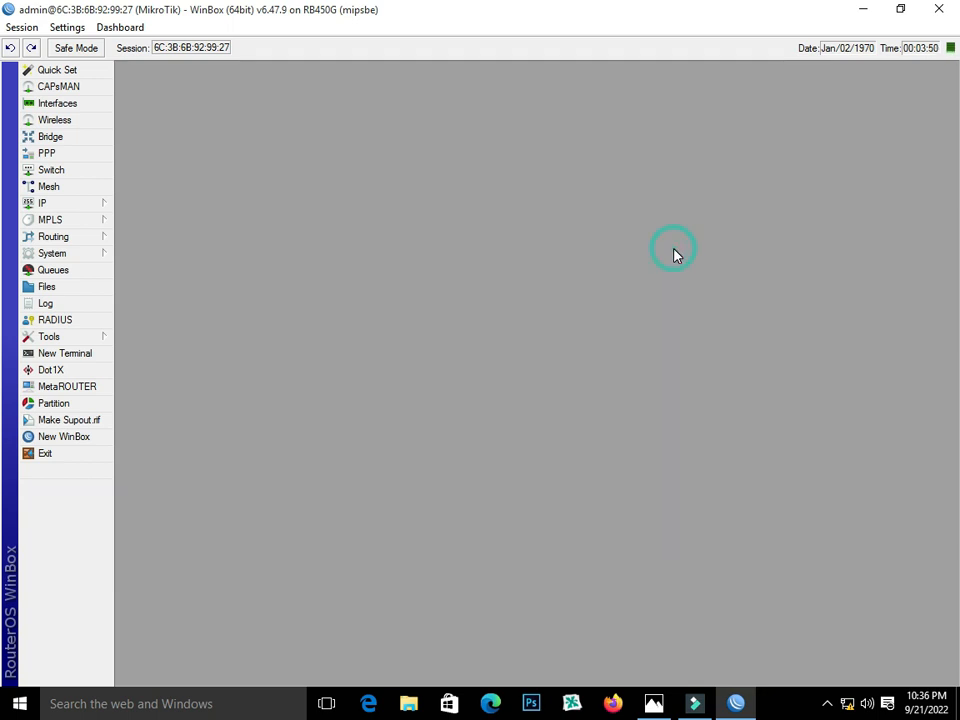
- Add IP pool PppoE with range 12.12.12.2-12.12.12.254 and close the pool list
left_click(78, 203)
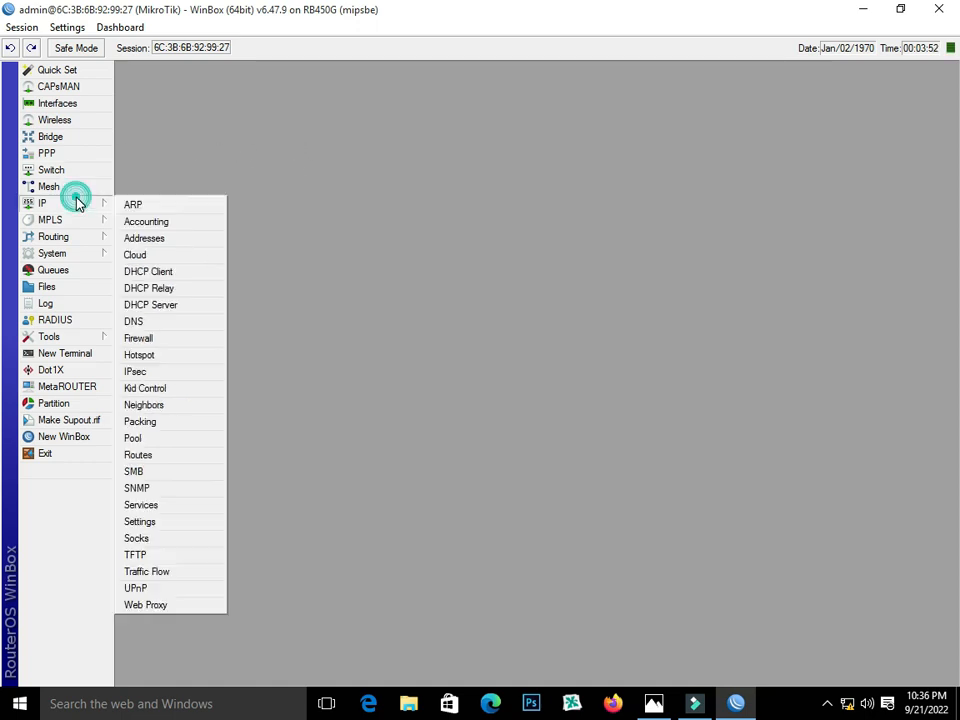
left_click(176, 437)
left_click(372, 270)
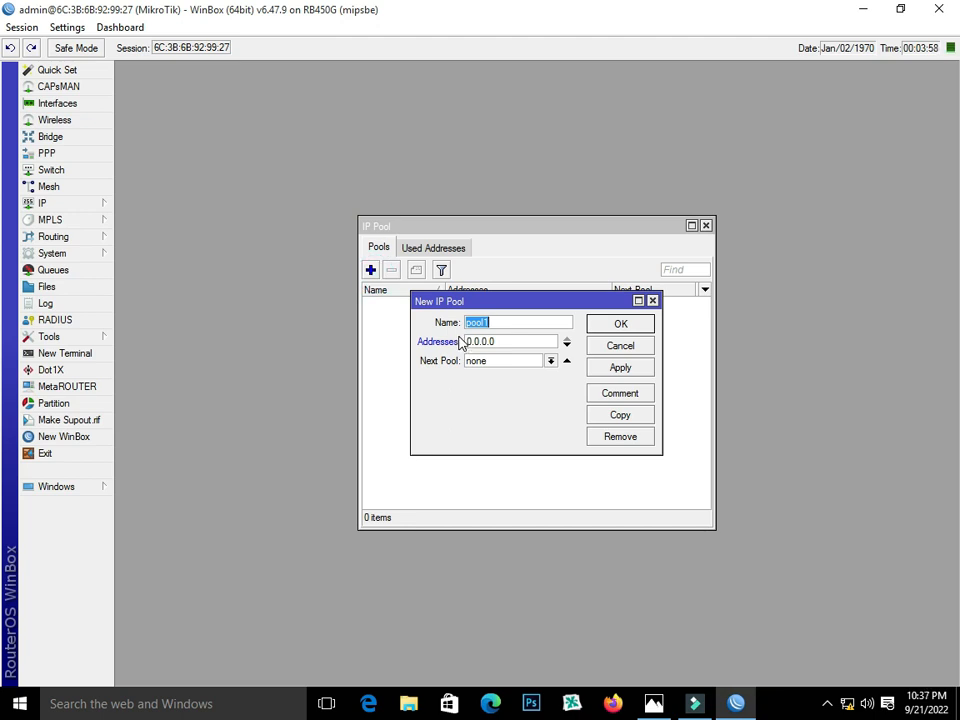
type("PppoE")
left_click_drag(660, 343, 741, 343)
left_click(548, 342)
type("12.12.12.2-12.12.12.254")
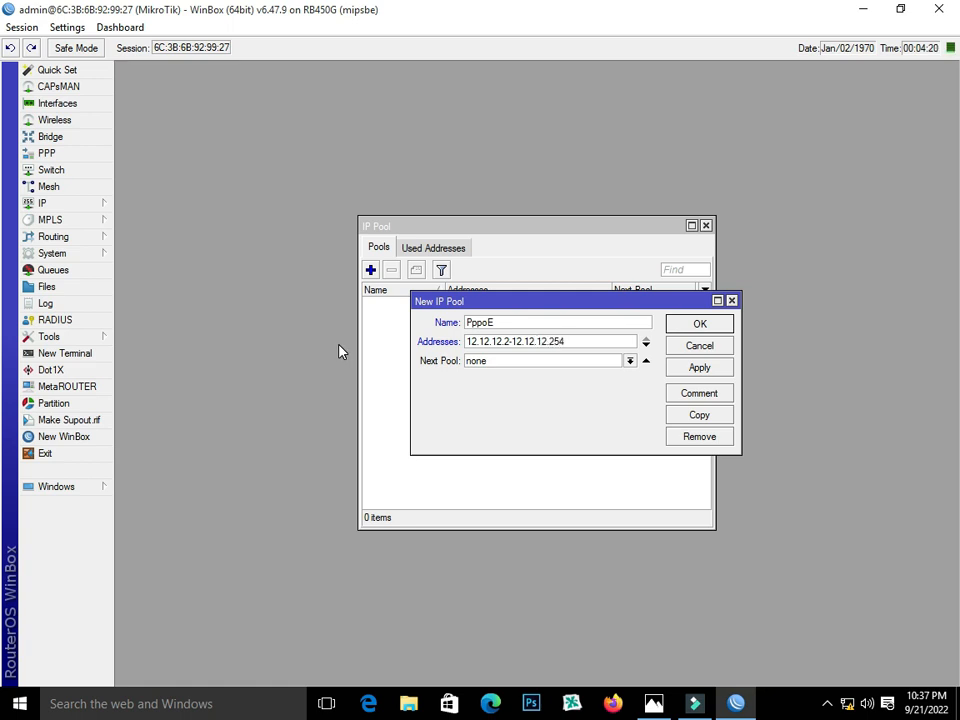
left_click(718, 368)
left_click(700, 325)
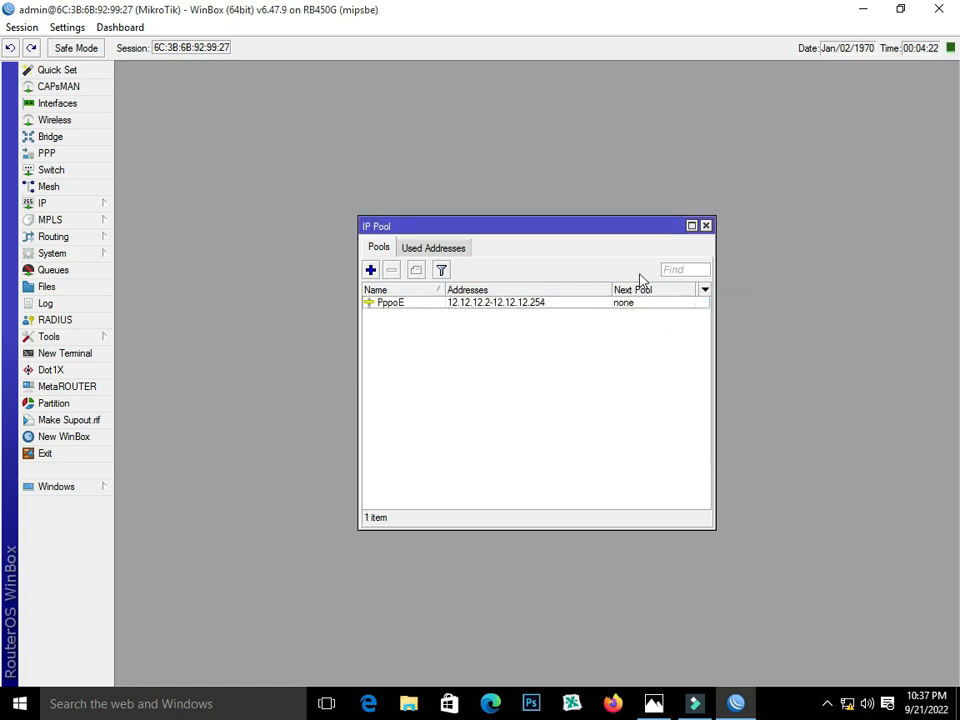
left_click(707, 224)
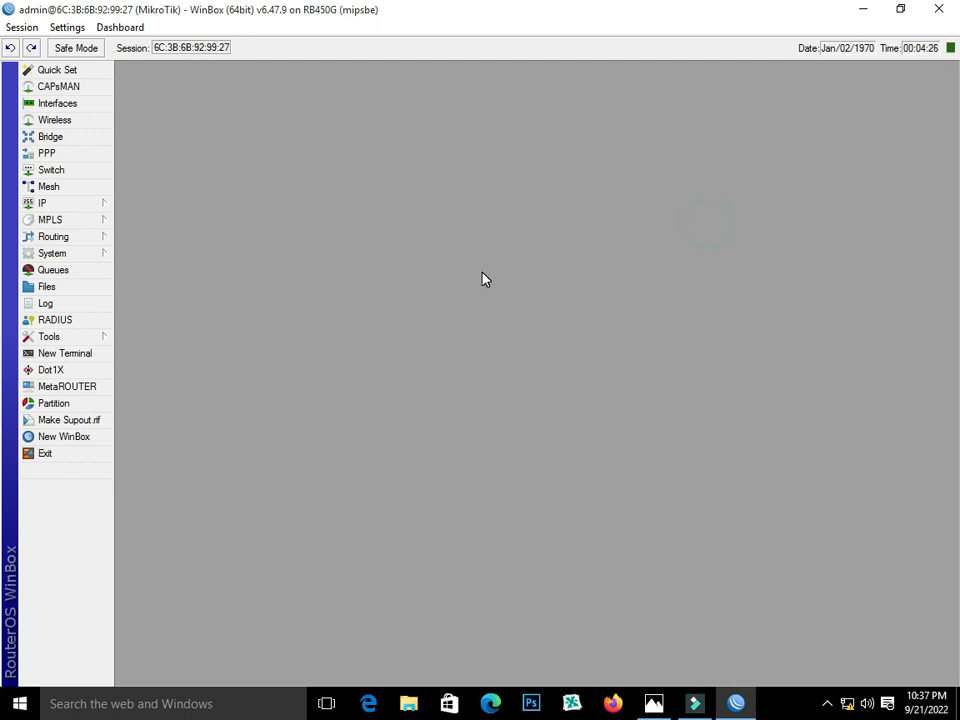
- Start a new srcnat rule in Firewall NAT with source address 12.12.12.0/24
left_click(84, 205)
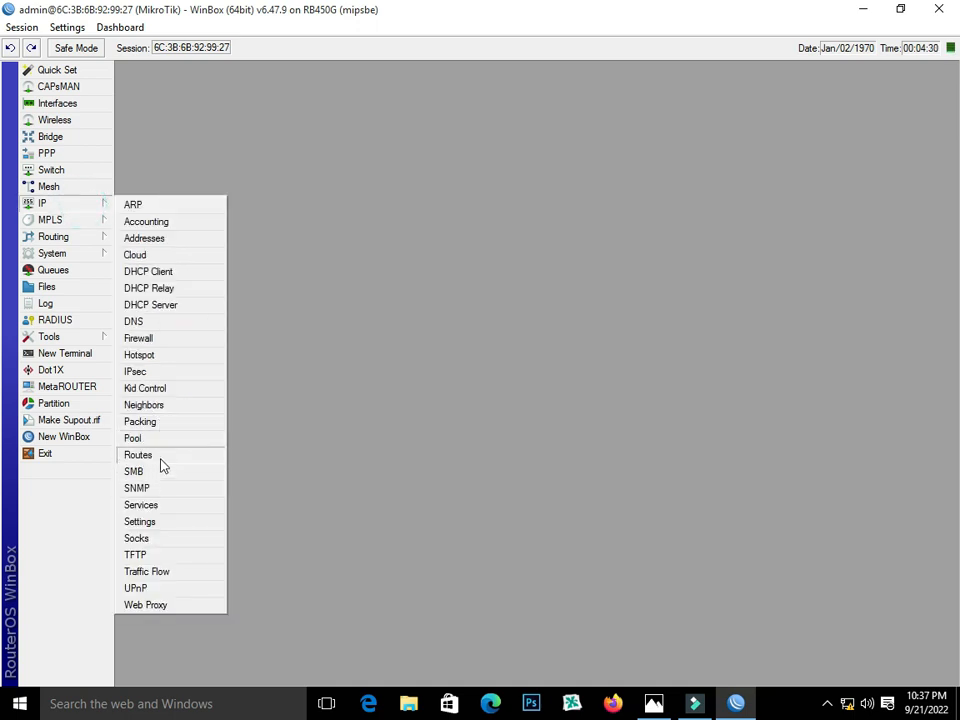
left_click(321, 362)
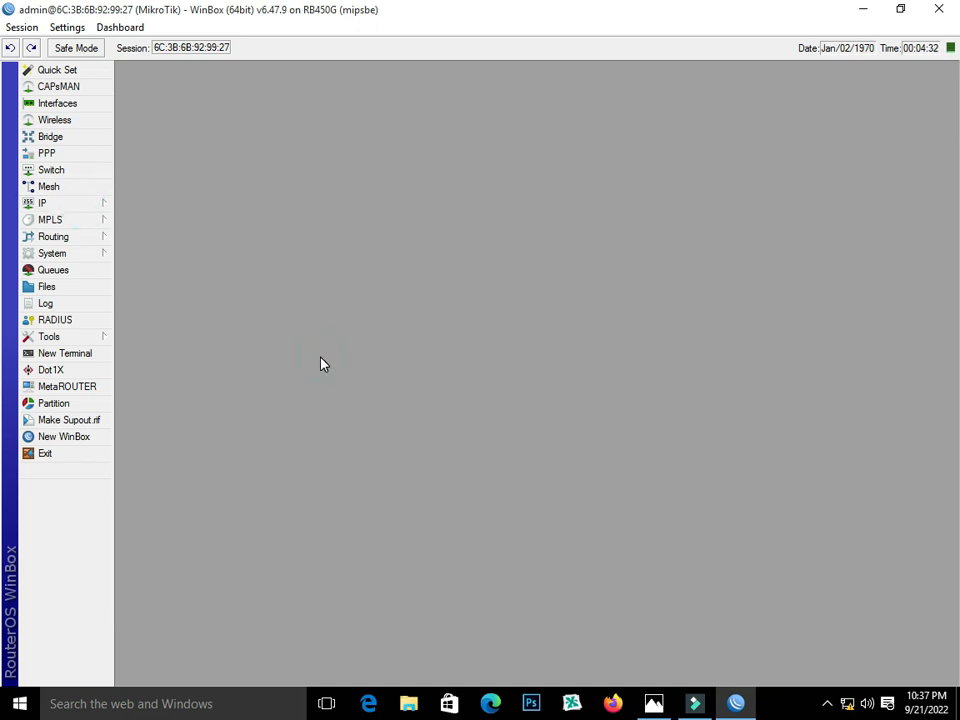
left_click(94, 204)
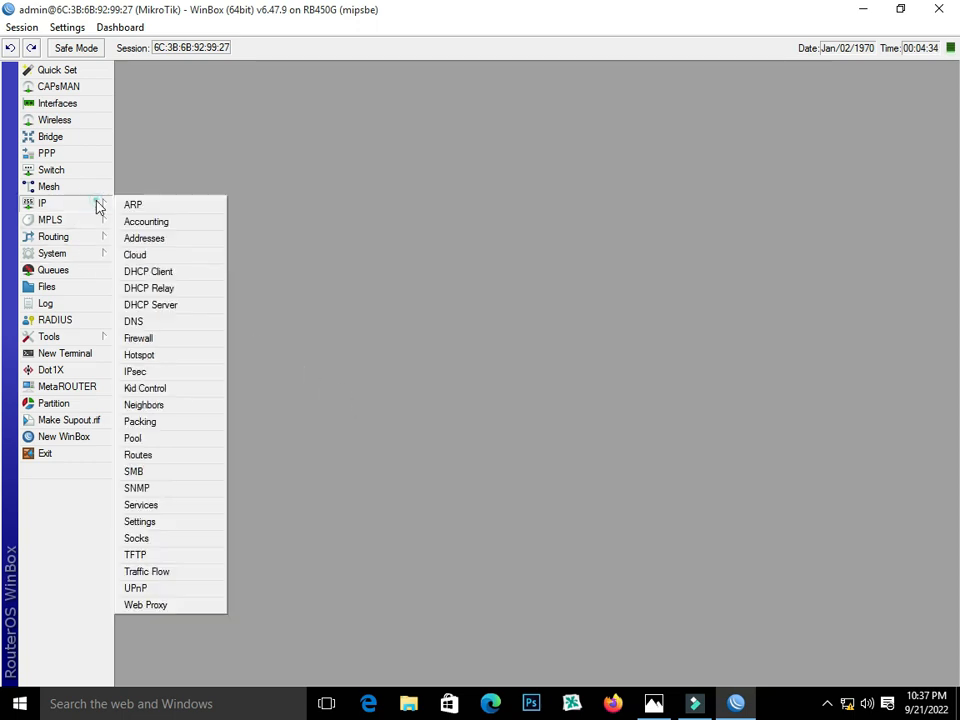
left_click(165, 339)
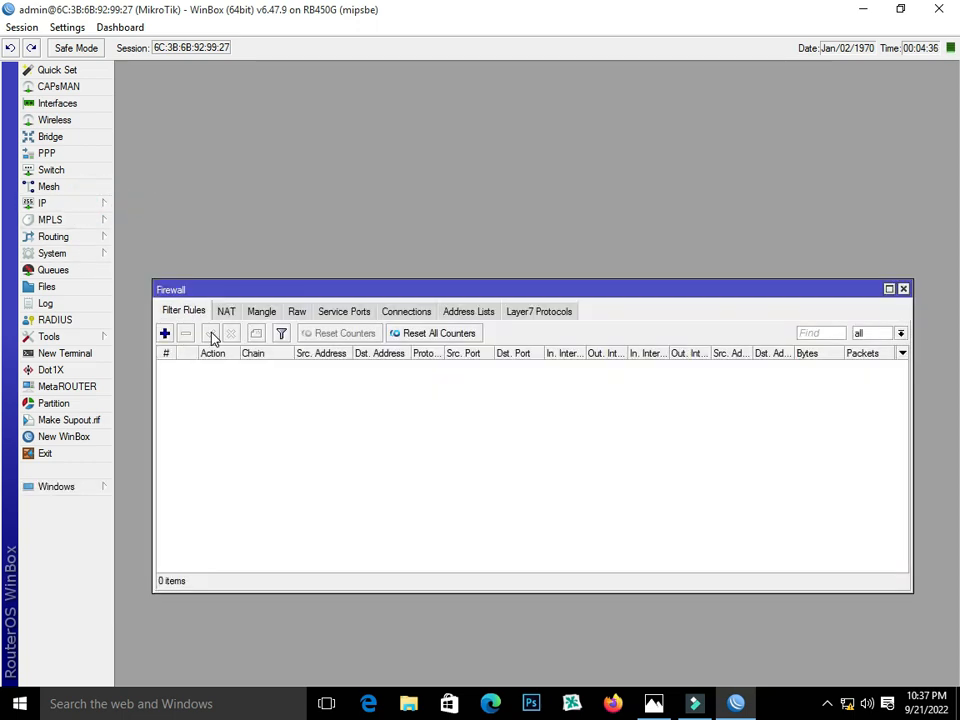
left_click(226, 313)
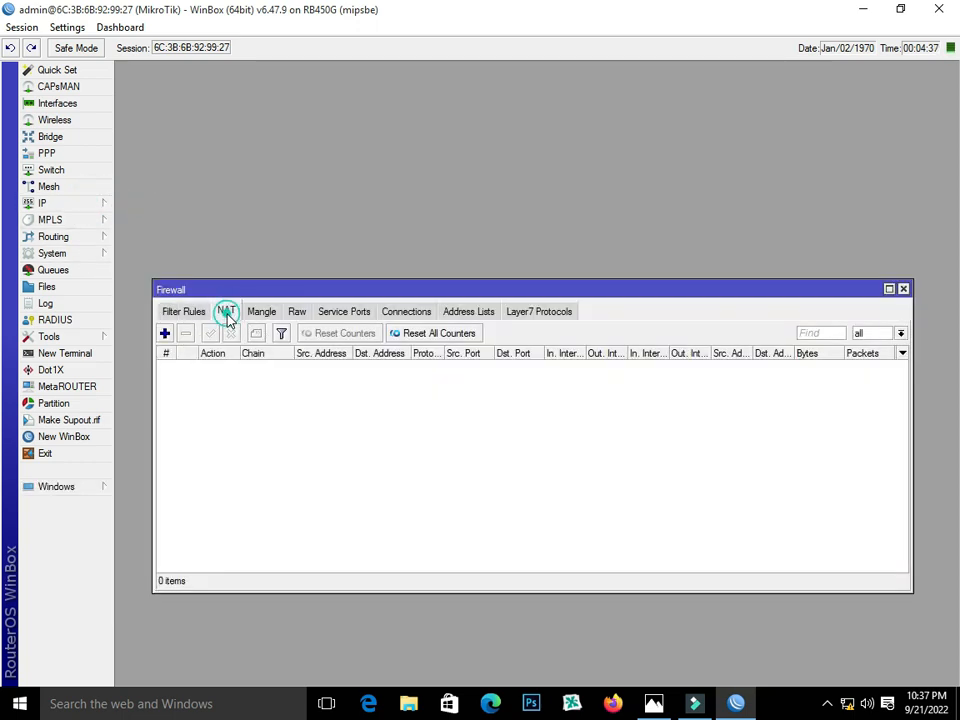
left_click(165, 333)
left_click(400, 204)
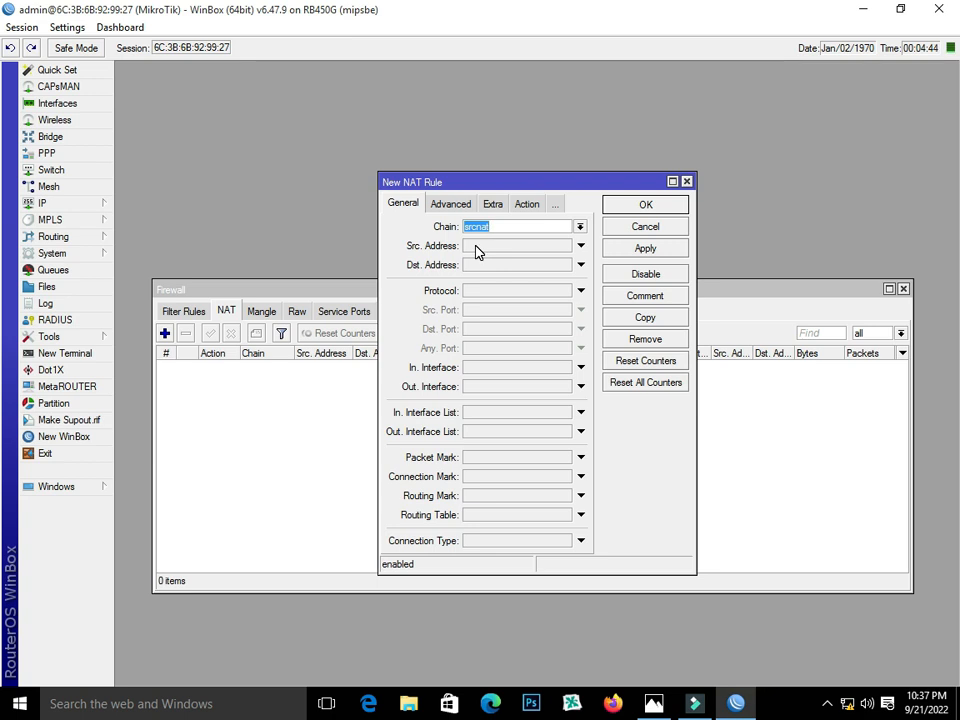
left_click(476, 247)
type("12.12.12.0/24")
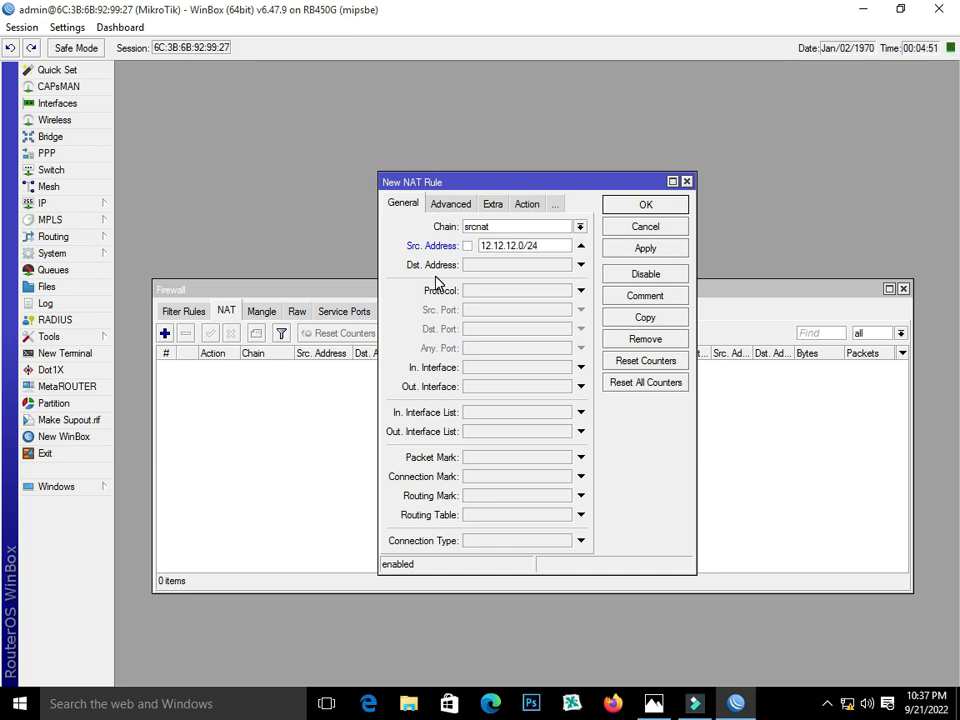
- Set the rule's action to masquerade and save the rule
left_click(492, 204)
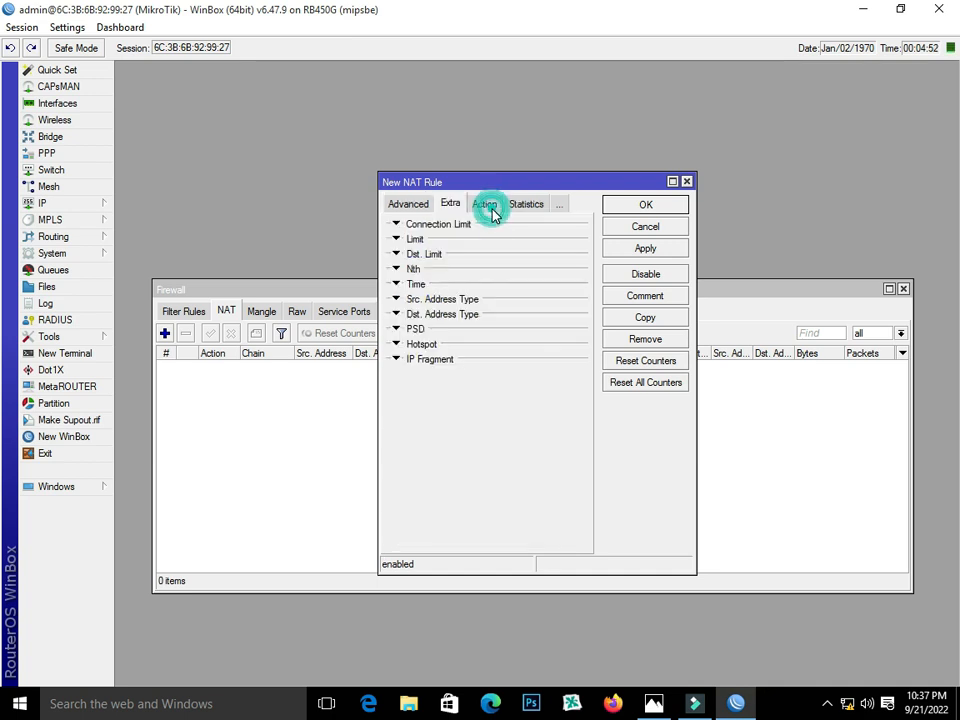
left_click(486, 204)
left_click(499, 223)
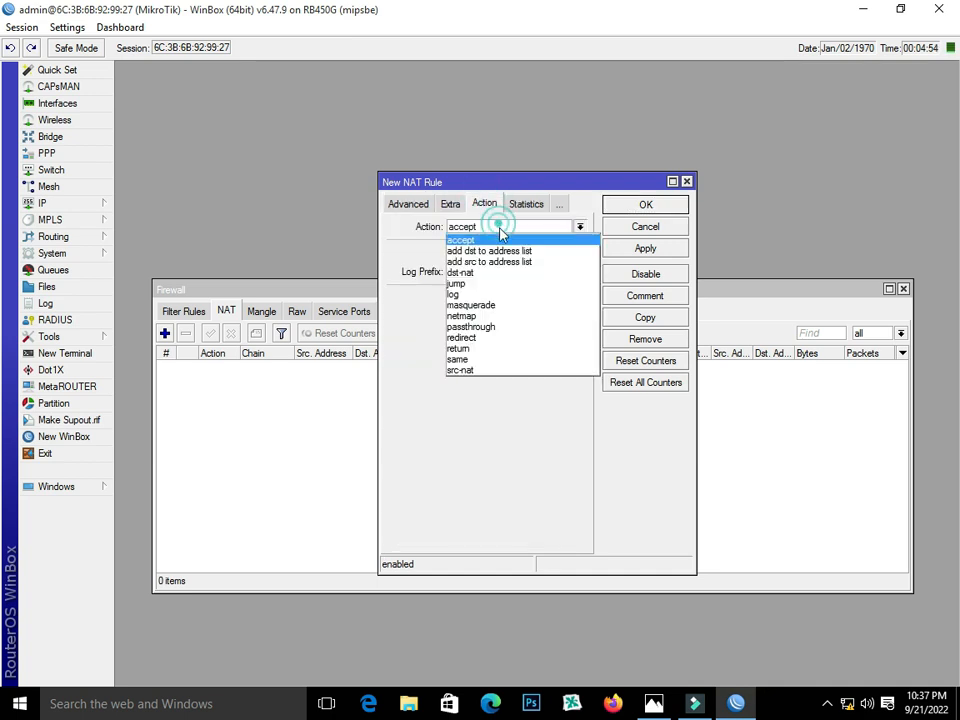
left_click(513, 303)
left_click(641, 250)
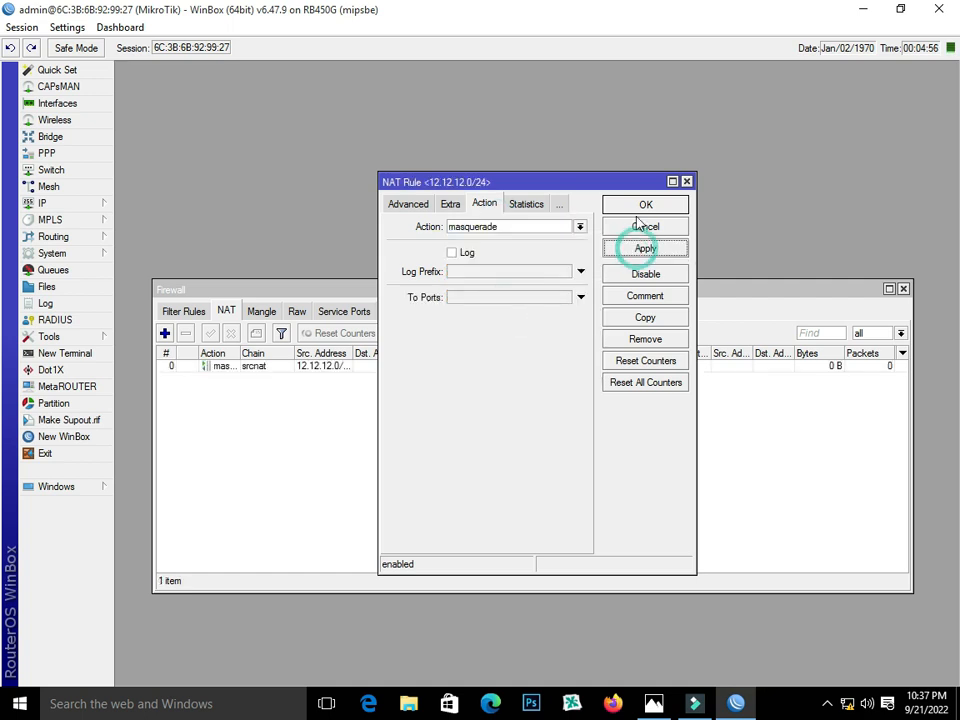
left_click(641, 206)
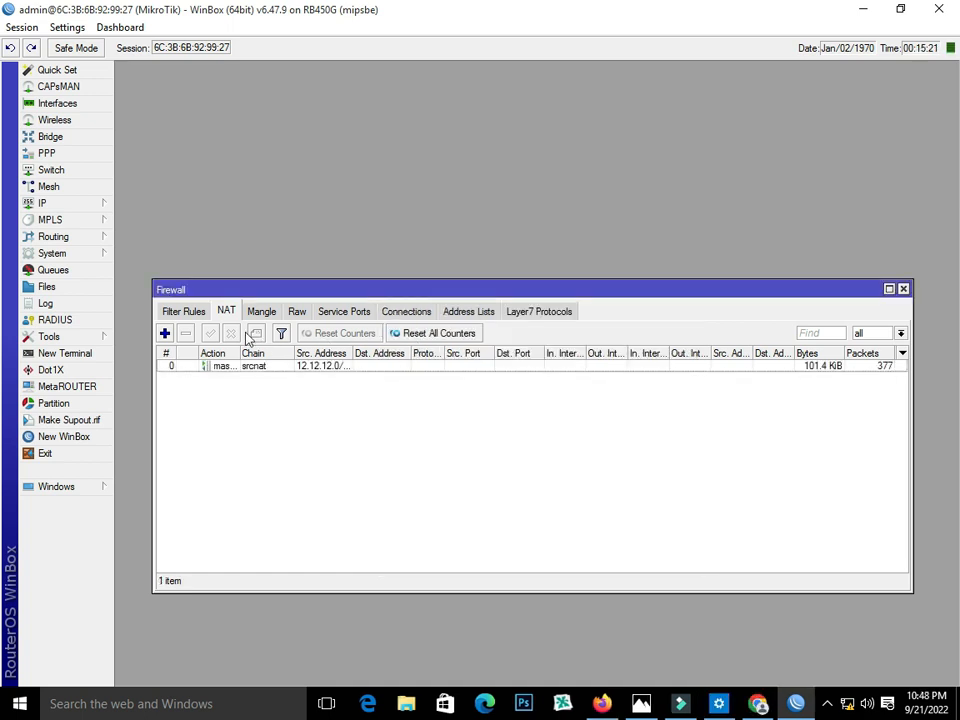
- Add a srcnat rule with Out. Interface WAN and action masquerade
left_click(165, 334)
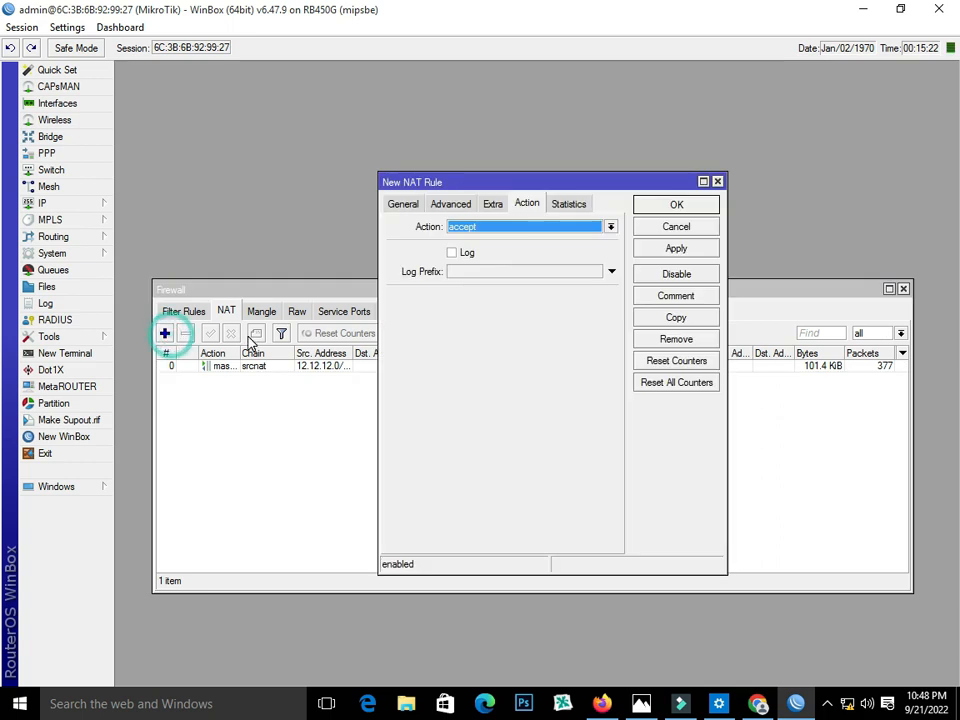
left_click(397, 205)
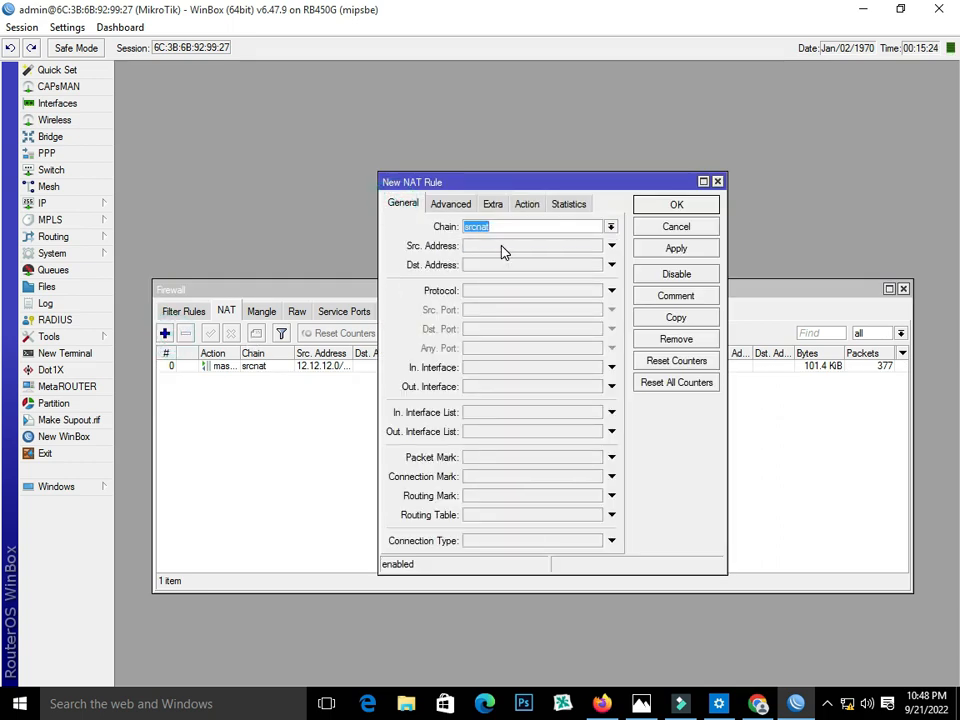
left_click(501, 248)
left_click(611, 227)
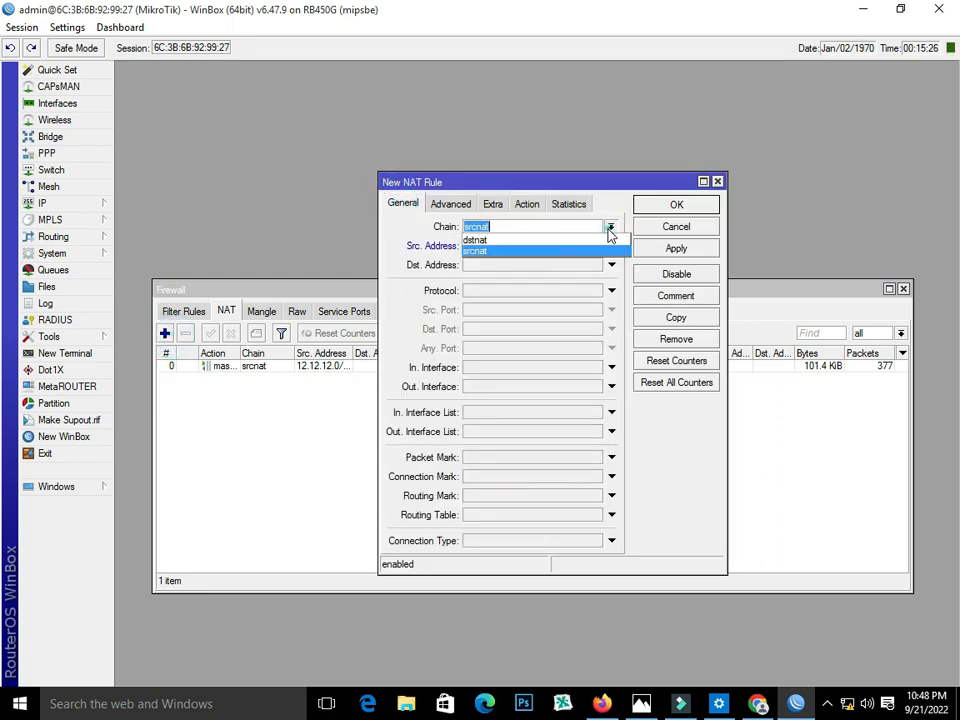
left_click(547, 251)
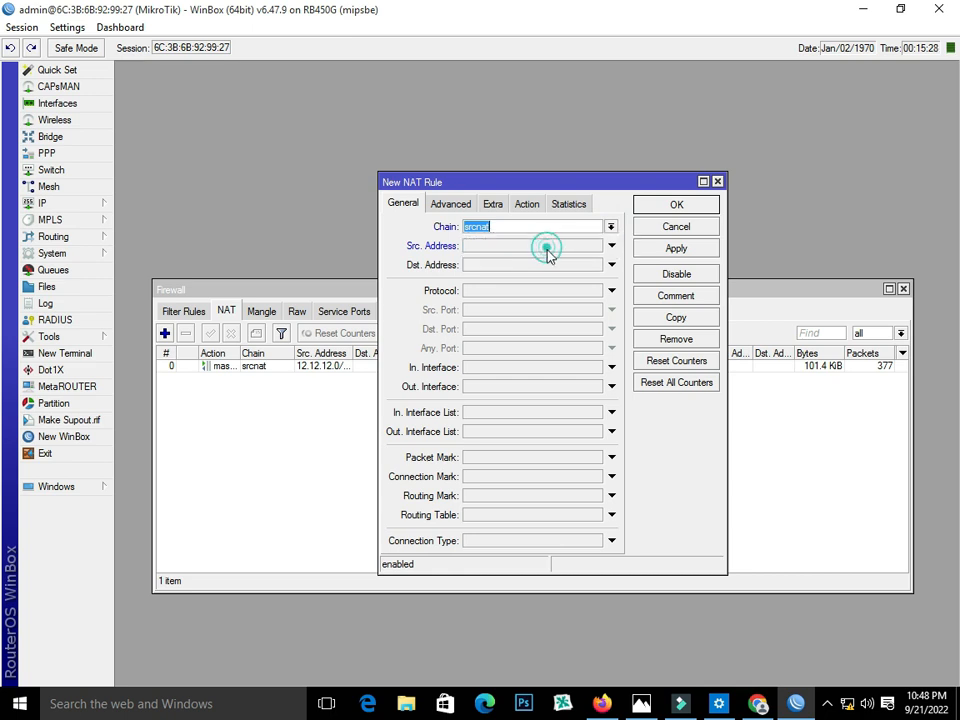
left_click(493, 384)
left_click(597, 387)
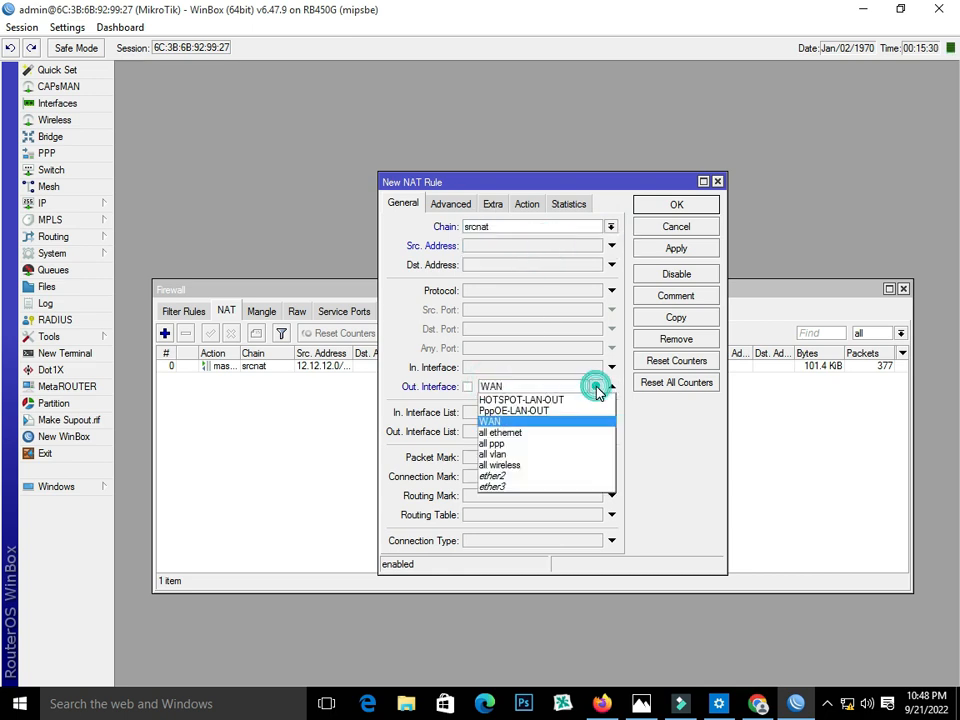
left_click(596, 386)
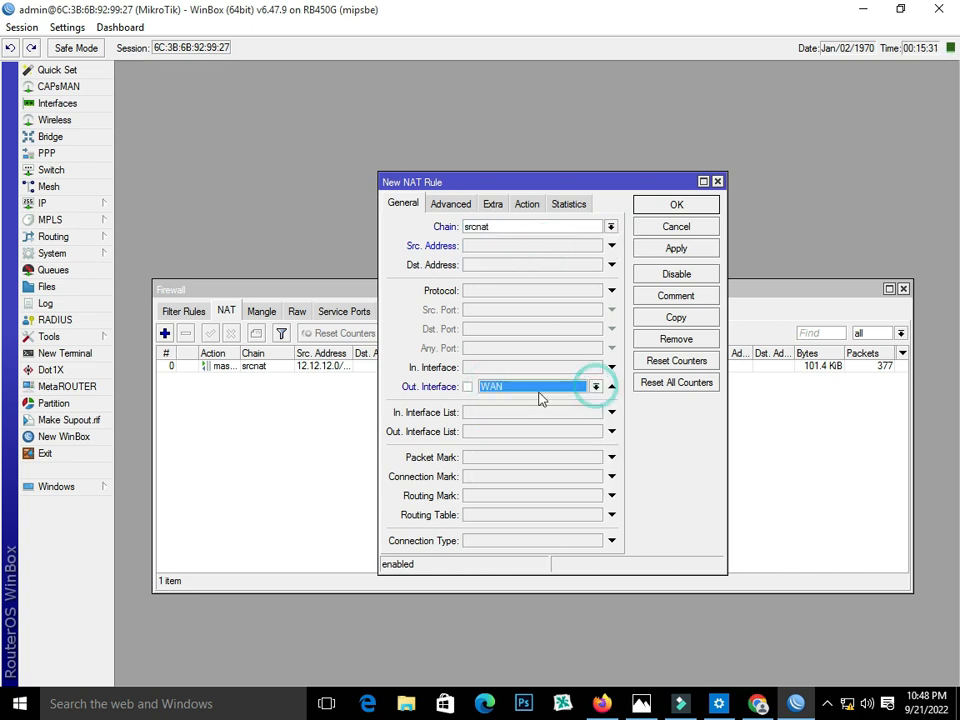
left_click(527, 203)
left_click(532, 227)
left_click(542, 302)
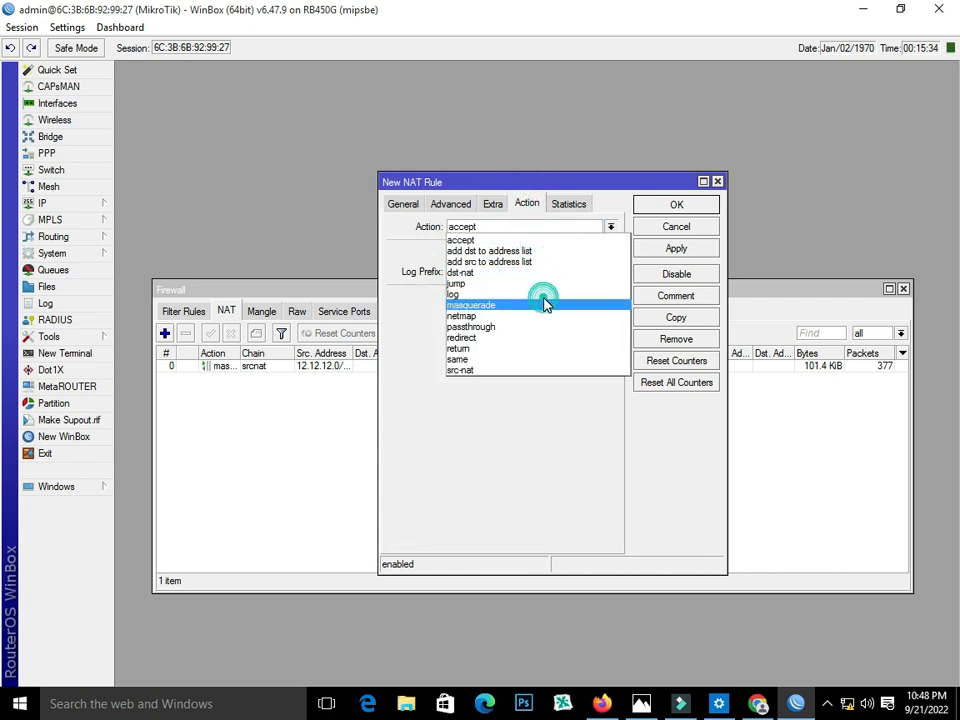
left_click(656, 207)
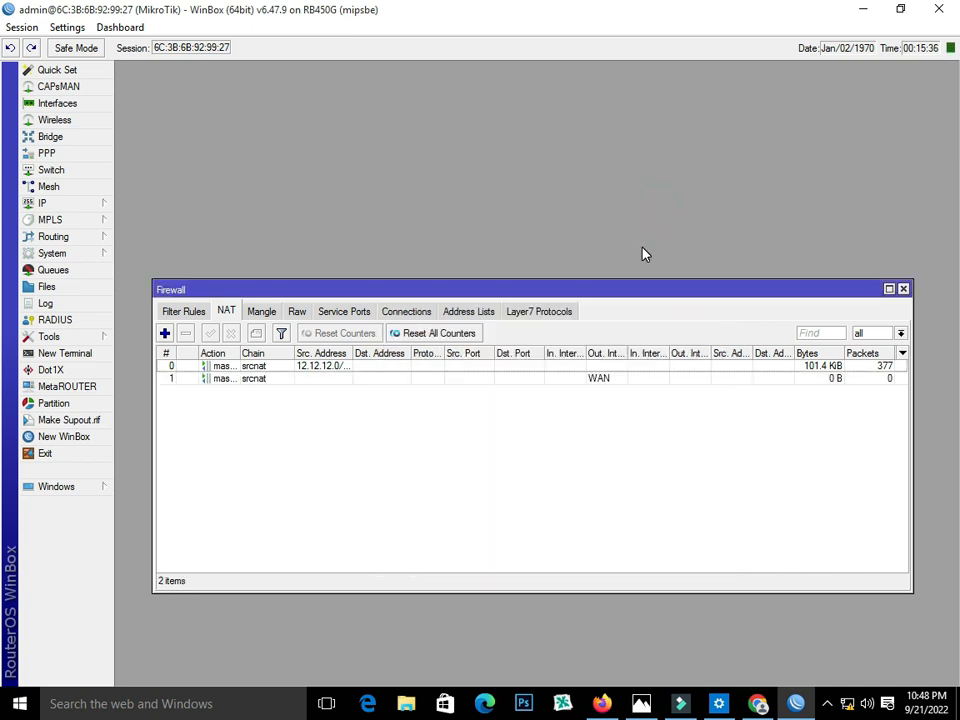
- Add route 0.0.0.0/0 via gateway 192.168.102.1 and close the route list
left_click(903, 288)
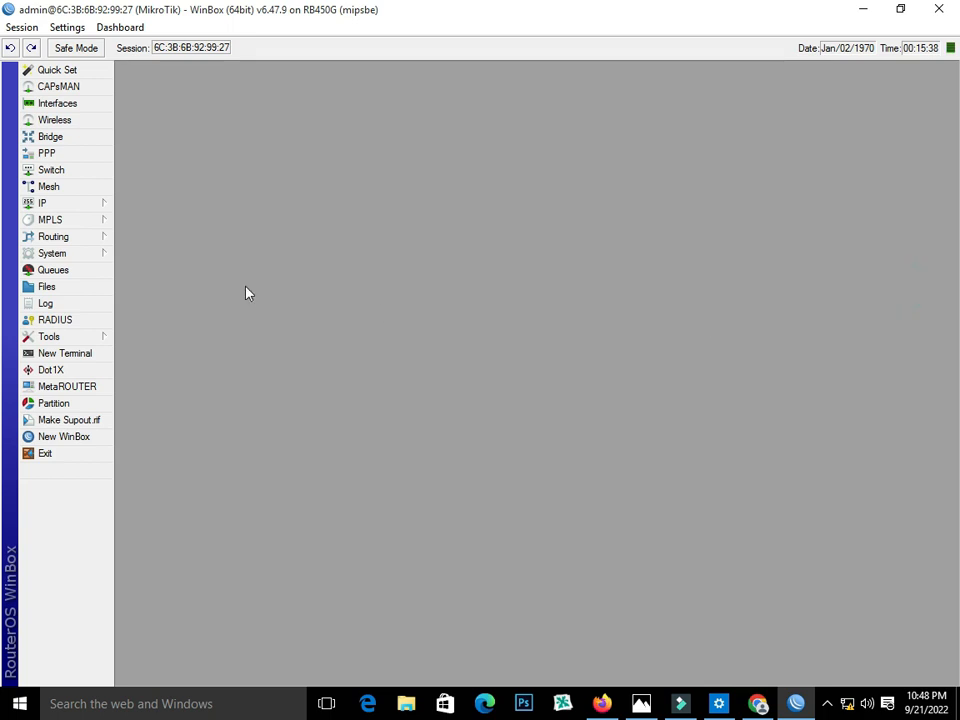
left_click(60, 205)
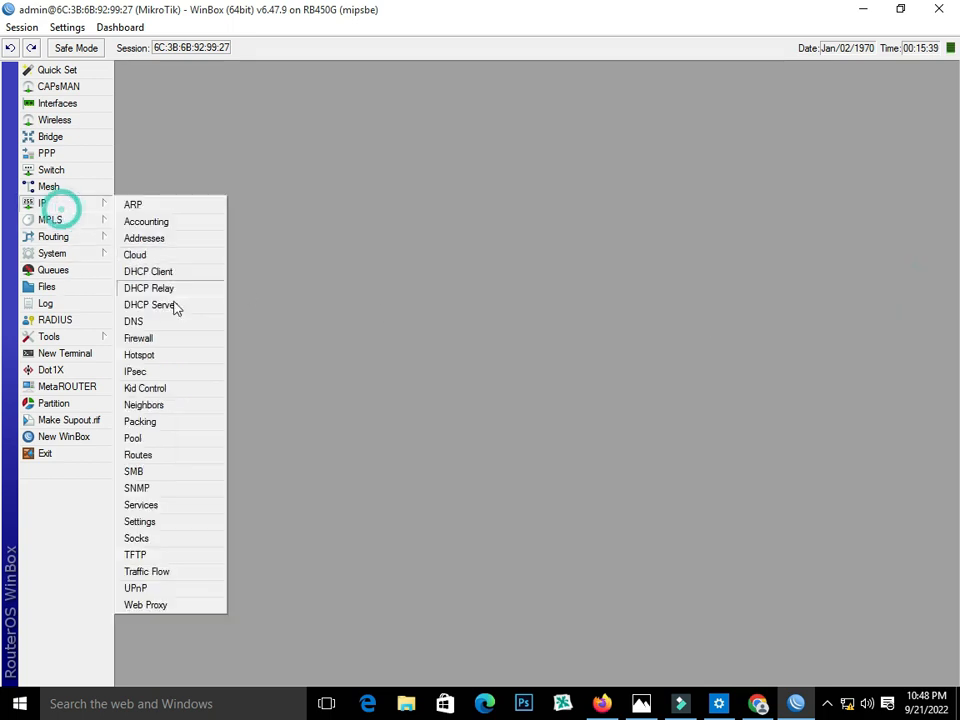
left_click(183, 456)
left_click(258, 270)
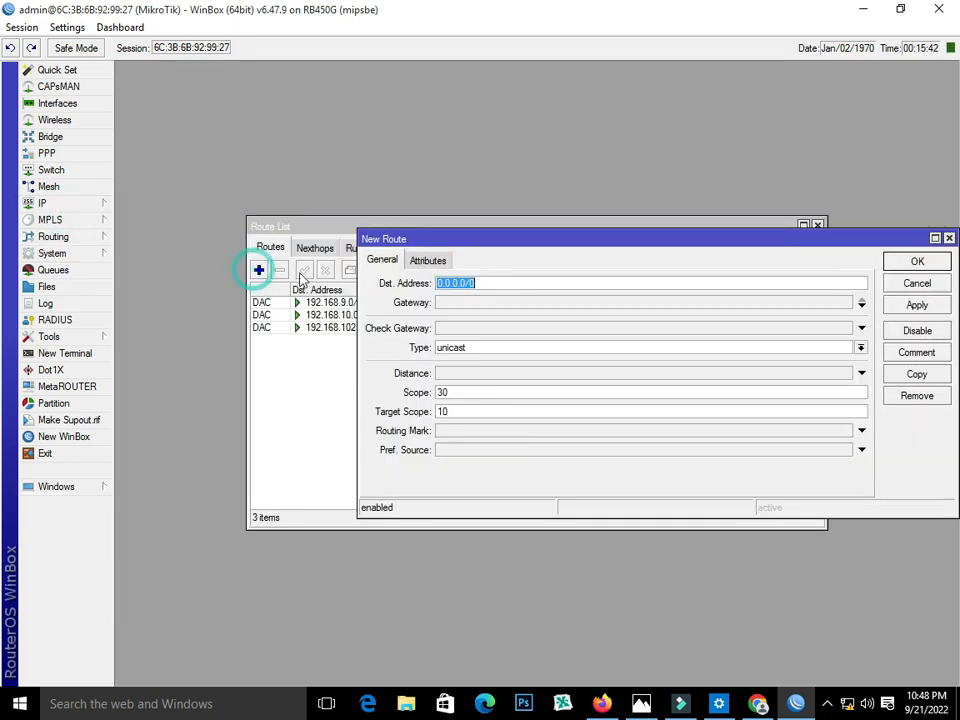
left_click(487, 301)
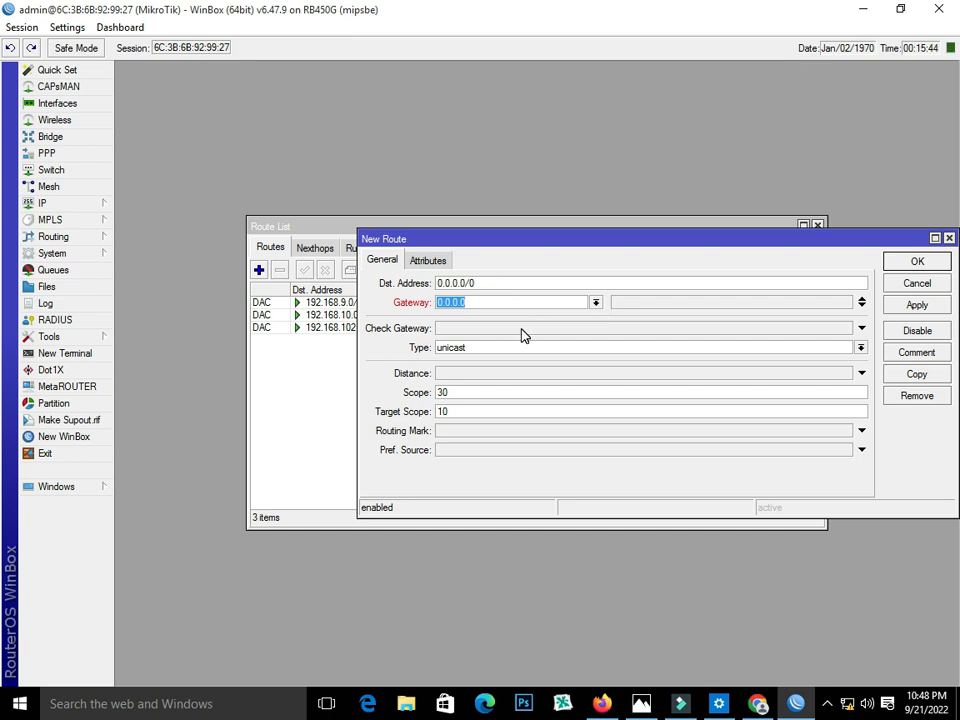
type("192.168.10")
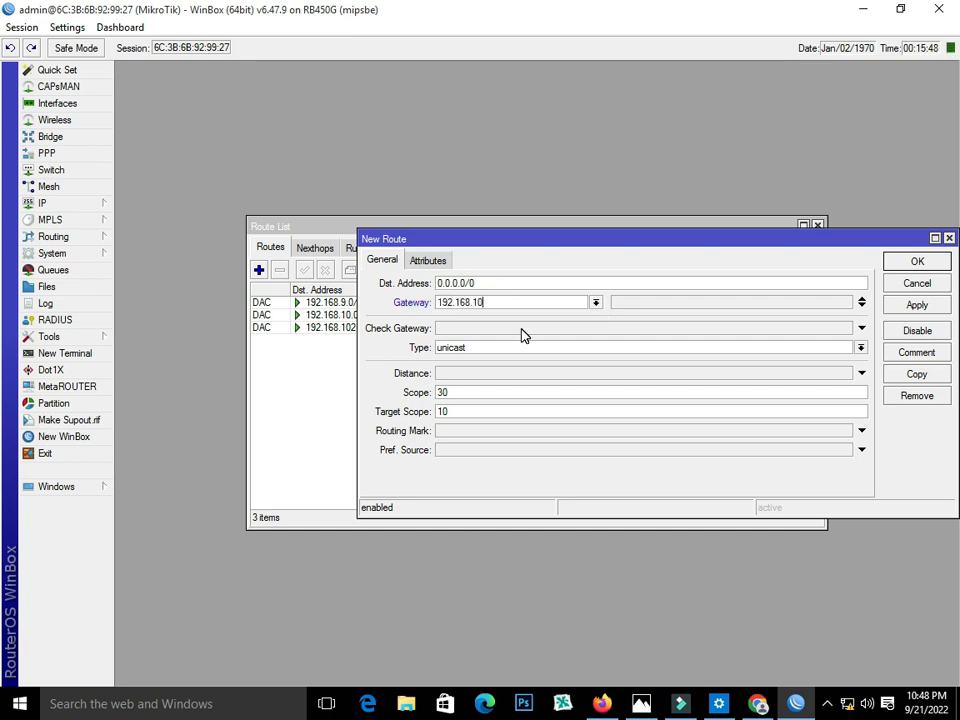
type("2.1")
left_click(897, 305)
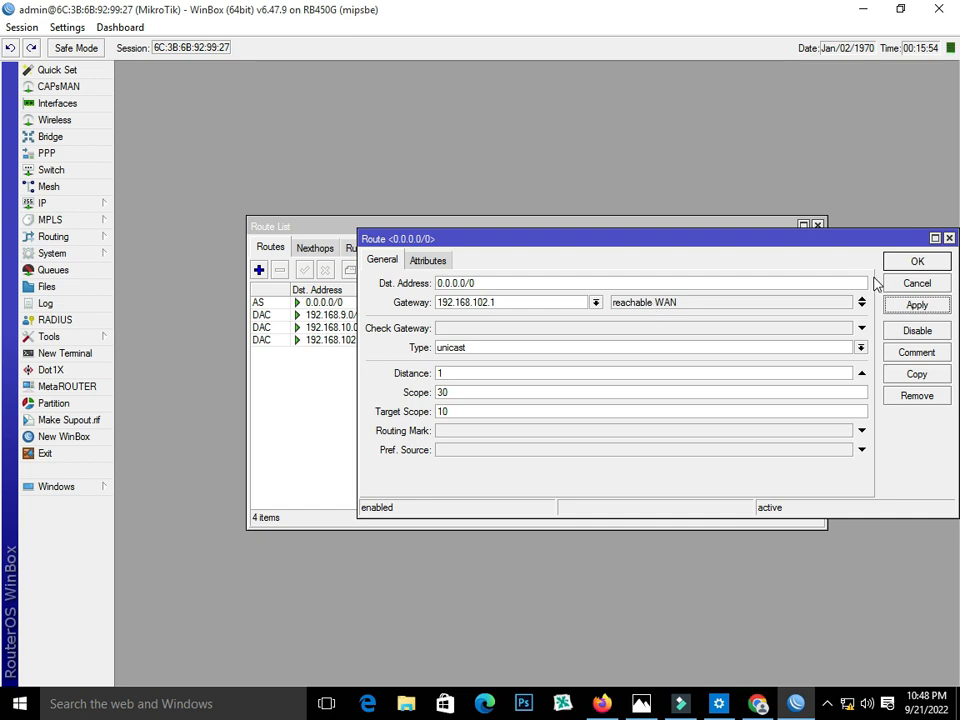
left_click(886, 264)
left_click(817, 226)
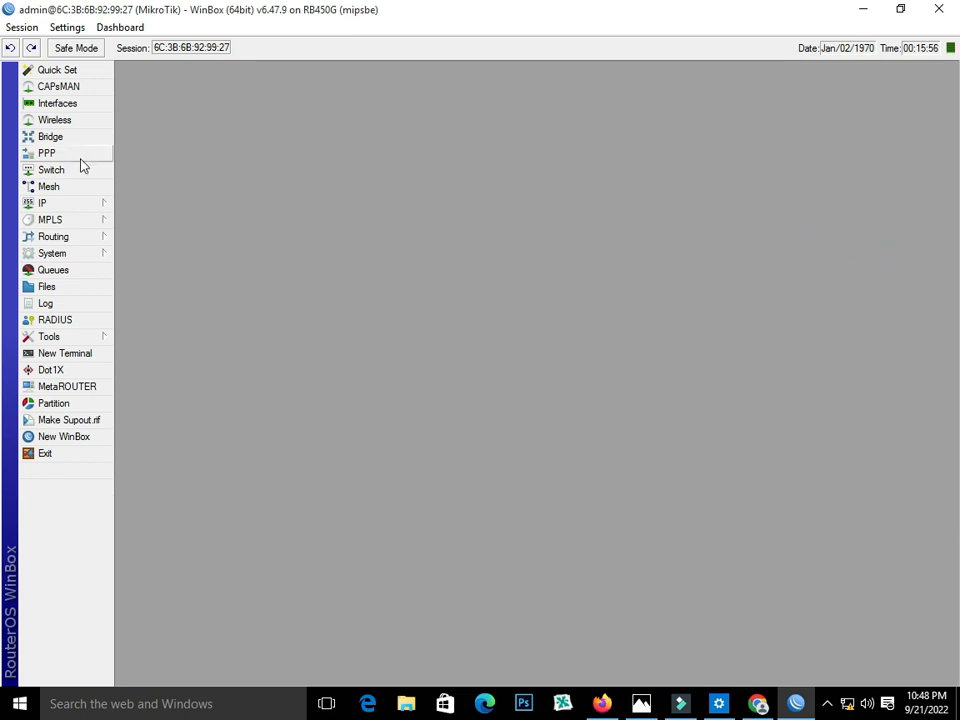
- Create PPPoE service service1 on PppOE-LAN-OUT with One Session Per Host enabled
left_click(46, 153)
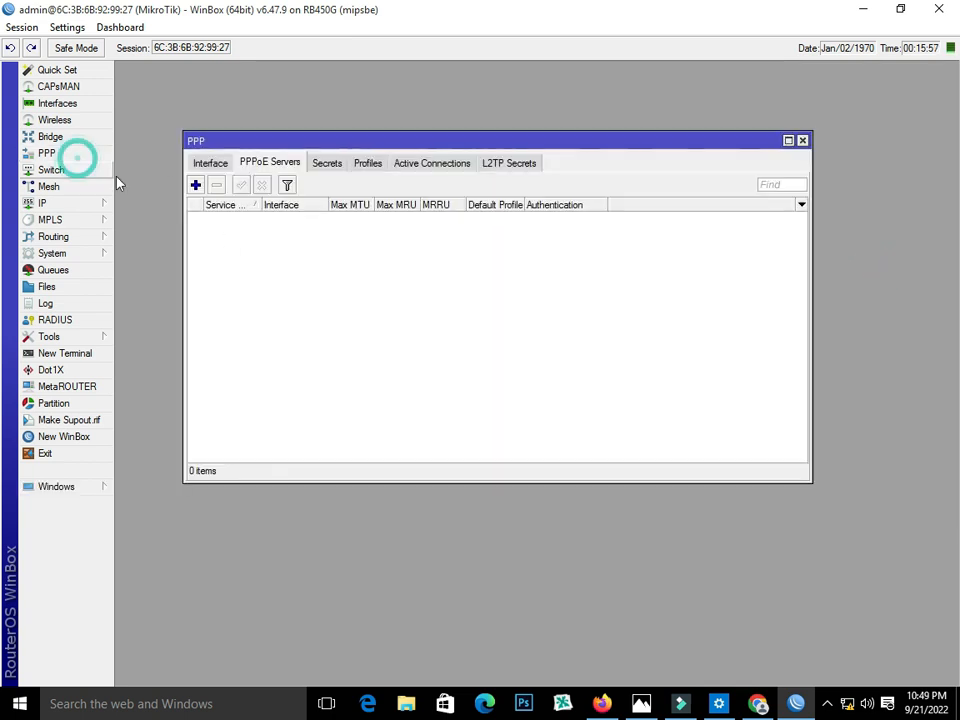
left_click(196, 185)
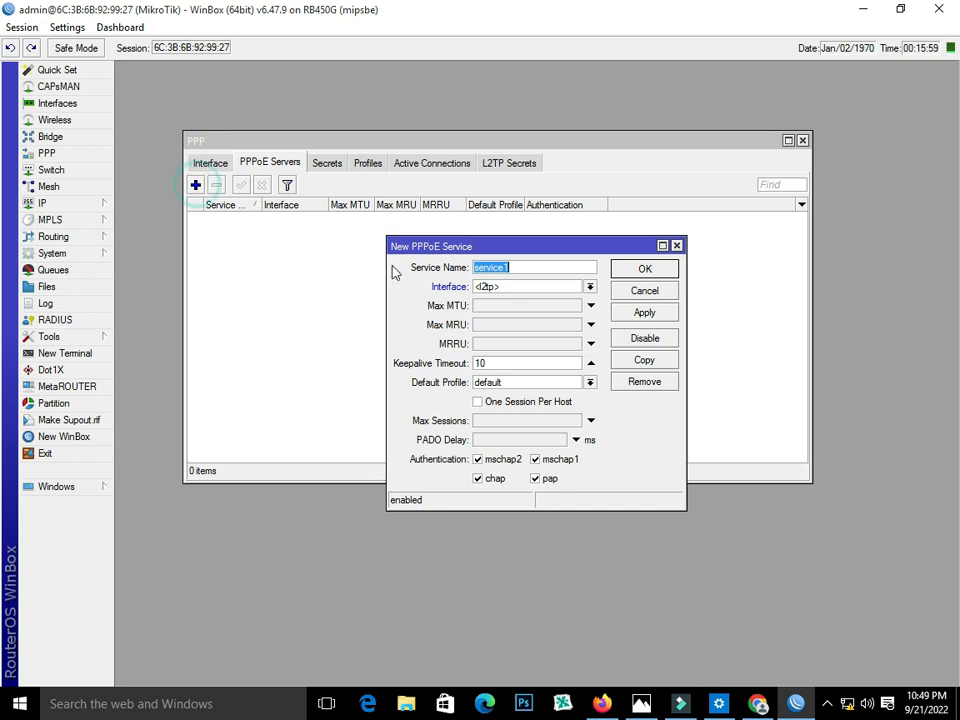
left_click(590, 286)
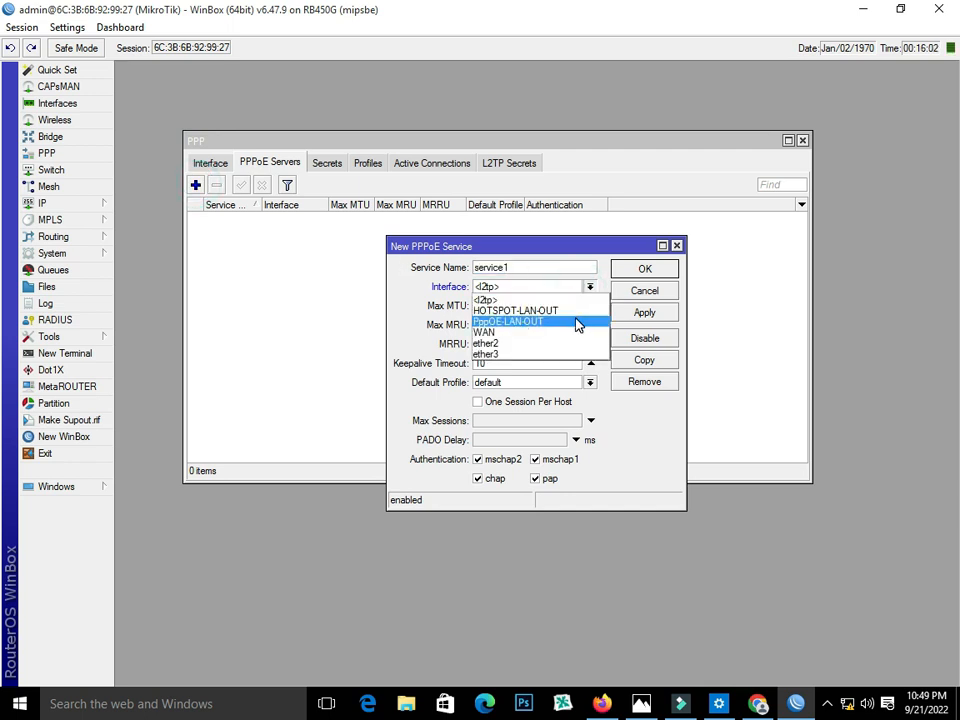
left_click(577, 325)
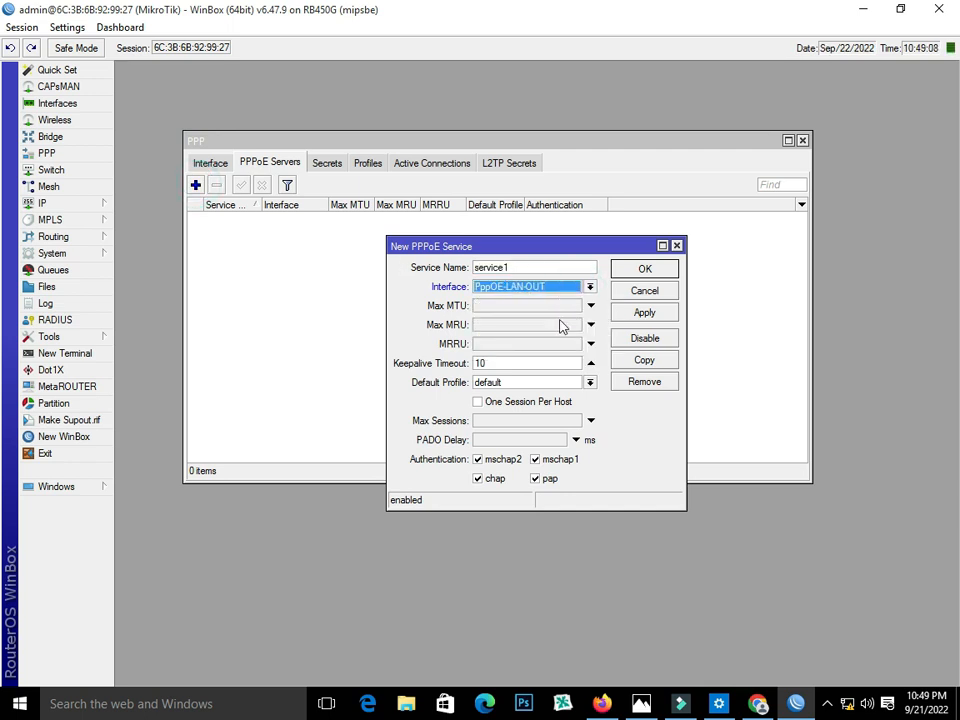
left_click(479, 402)
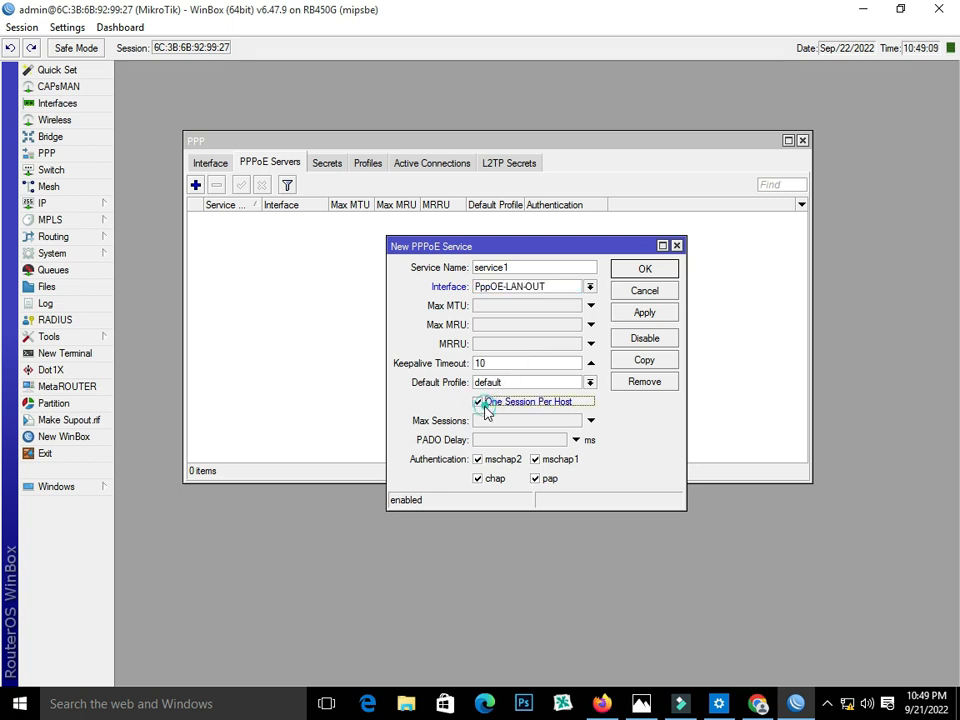
left_click(617, 314)
left_click(634, 270)
- Start a new PPP profile named 2MB
left_click(368, 163)
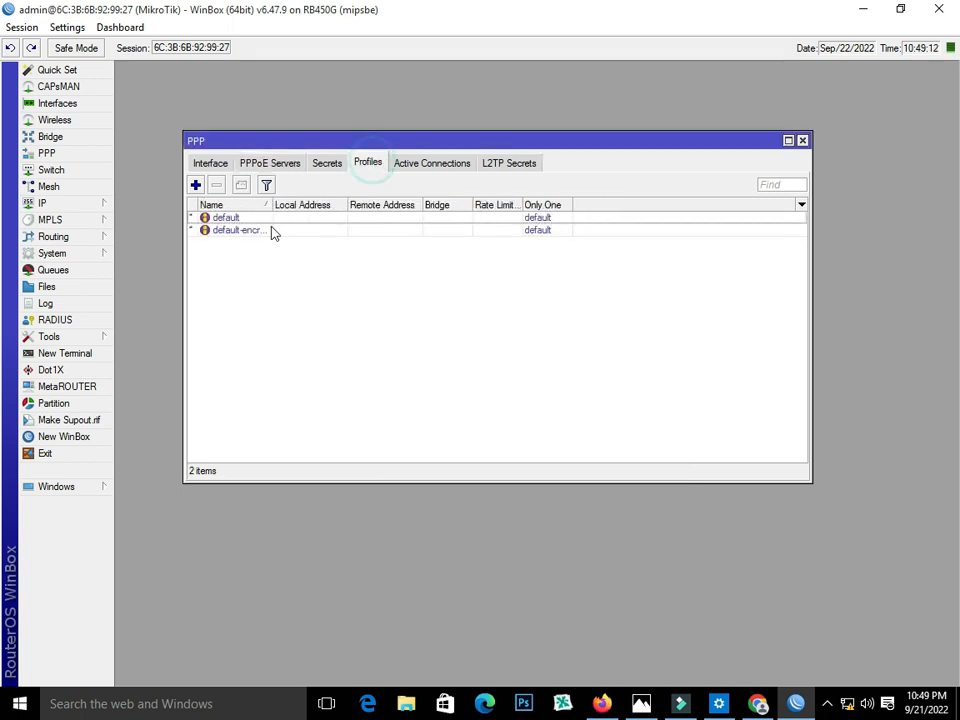
left_click(196, 185)
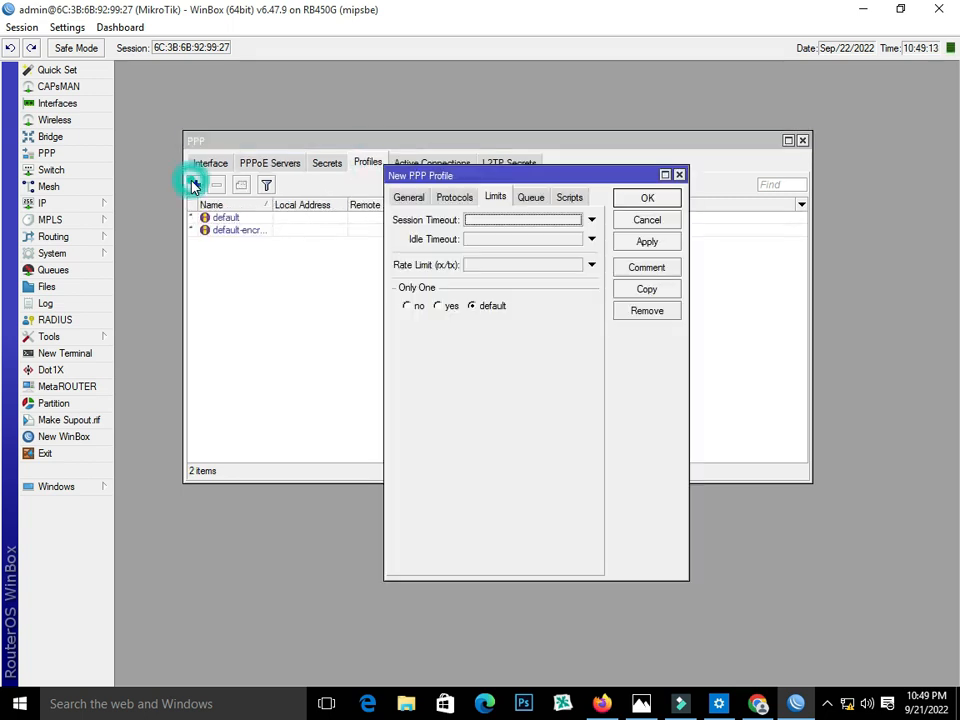
left_click(409, 199)
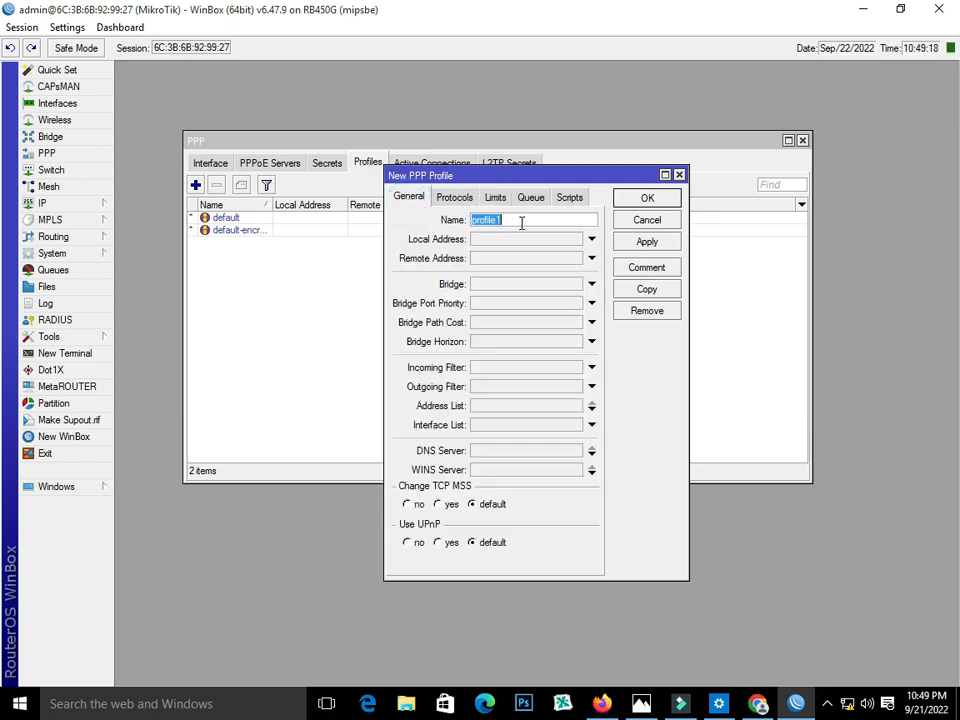
type("2MB")
left_click(535, 242)
- Copy 192.168.10.1 from the router's IP address list into the profile's Local Address
left_click(56, 205)
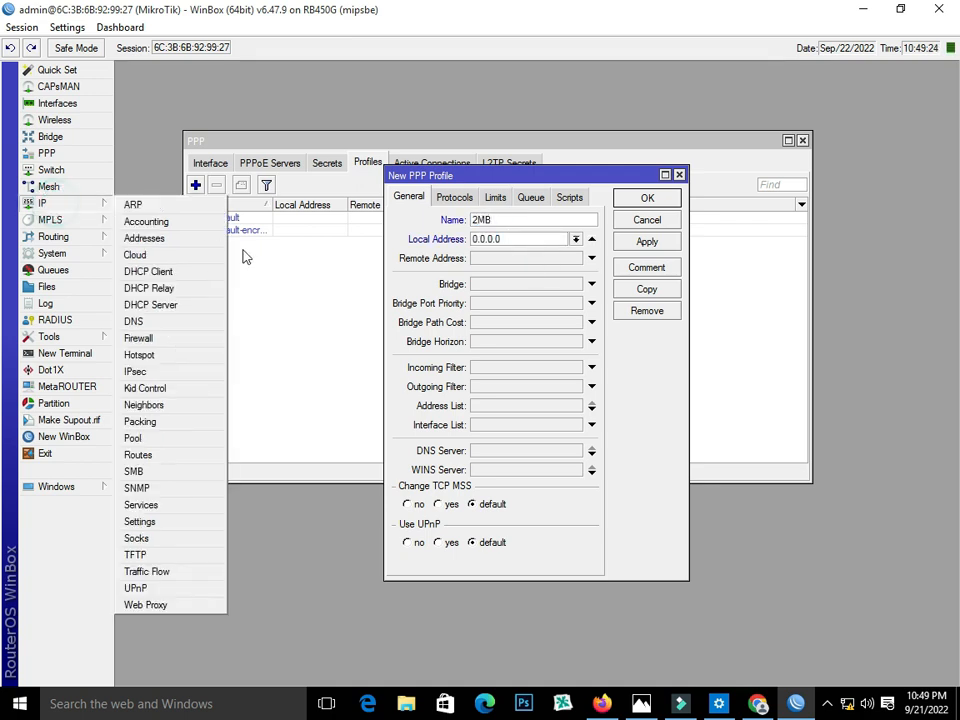
left_click(168, 240)
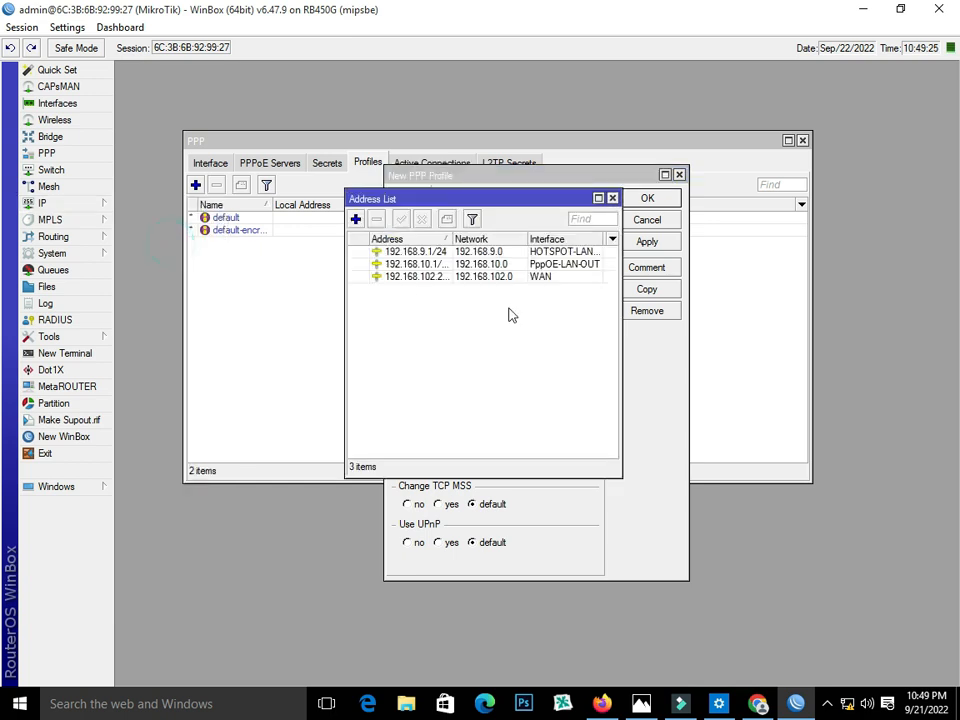
double_click(468, 265)
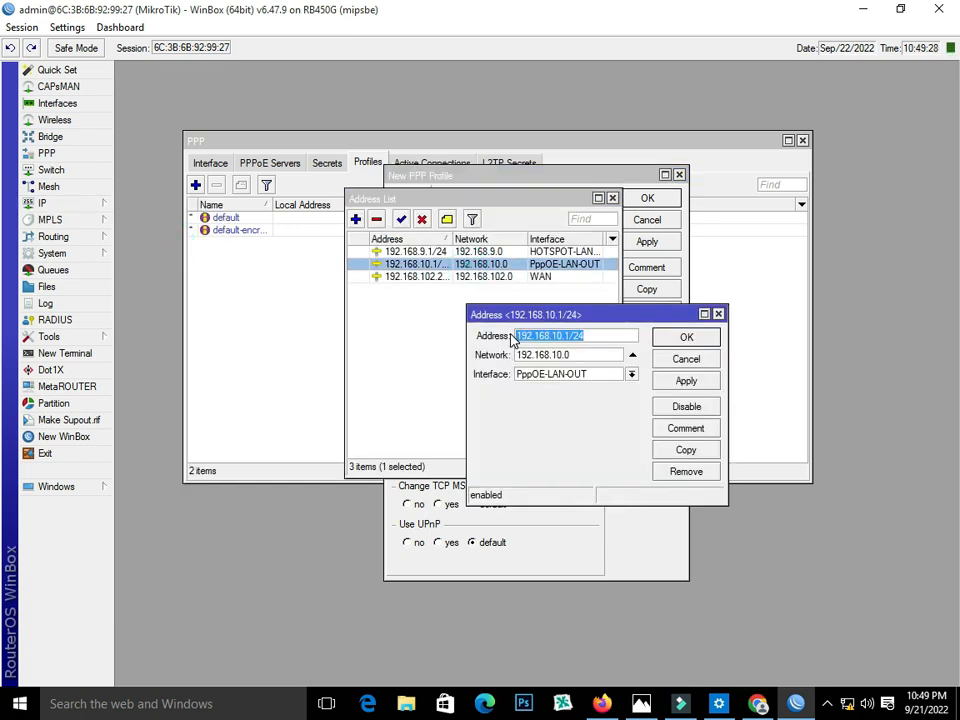
left_click_drag(519, 336, 567, 337)
right_click(578, 339)
left_click(643, 366)
left_click(686, 337)
left_click(612, 197)
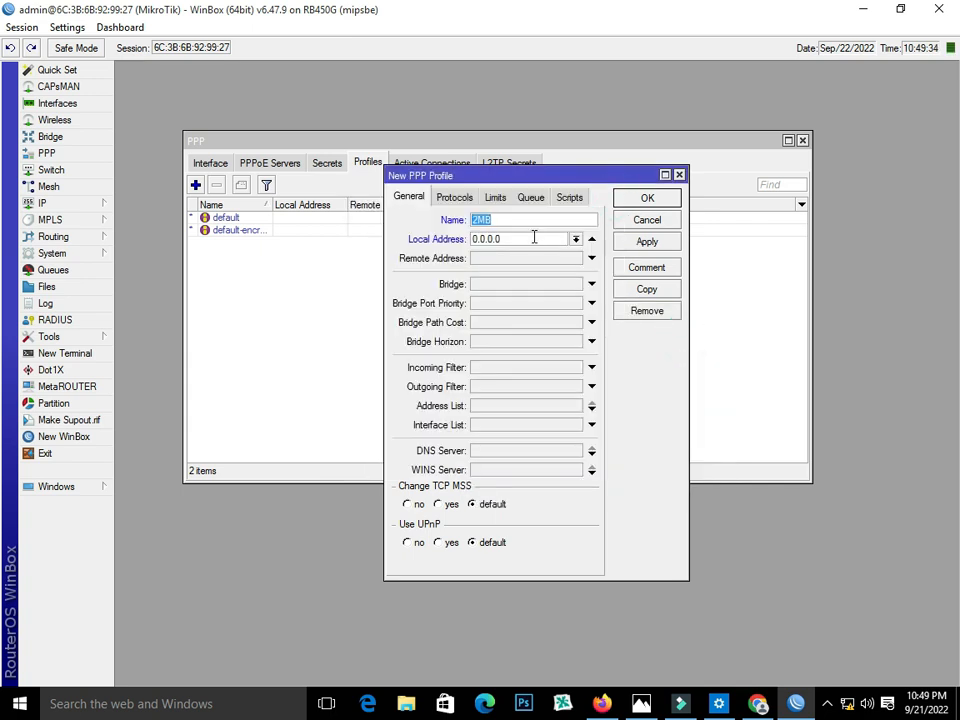
left_click_drag(532, 239, 468, 240)
right_click(468, 240)
left_click(508, 284)
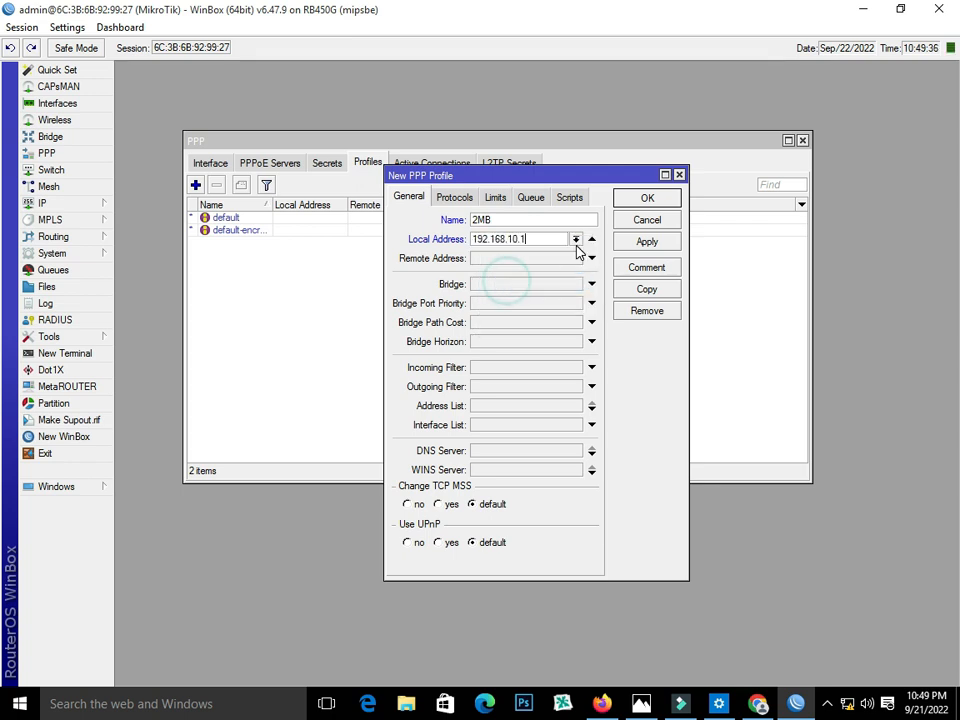
- Set remote pool PppoE, Only One yes and rate limit 2M/2M, then save the profile
left_click(495, 257)
left_click(575, 258)
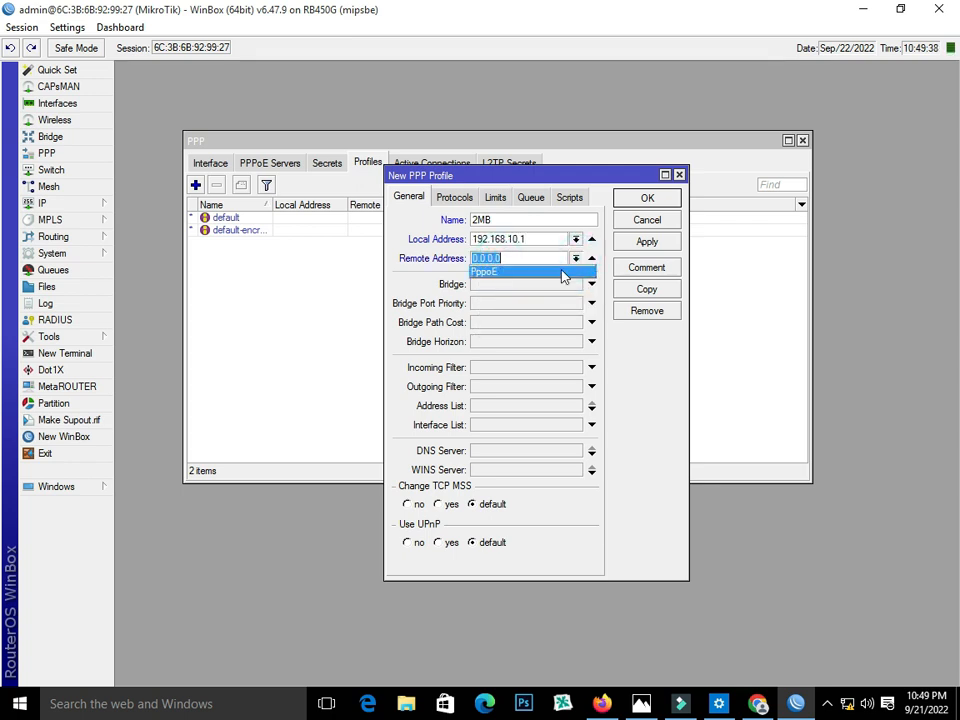
left_click(561, 271)
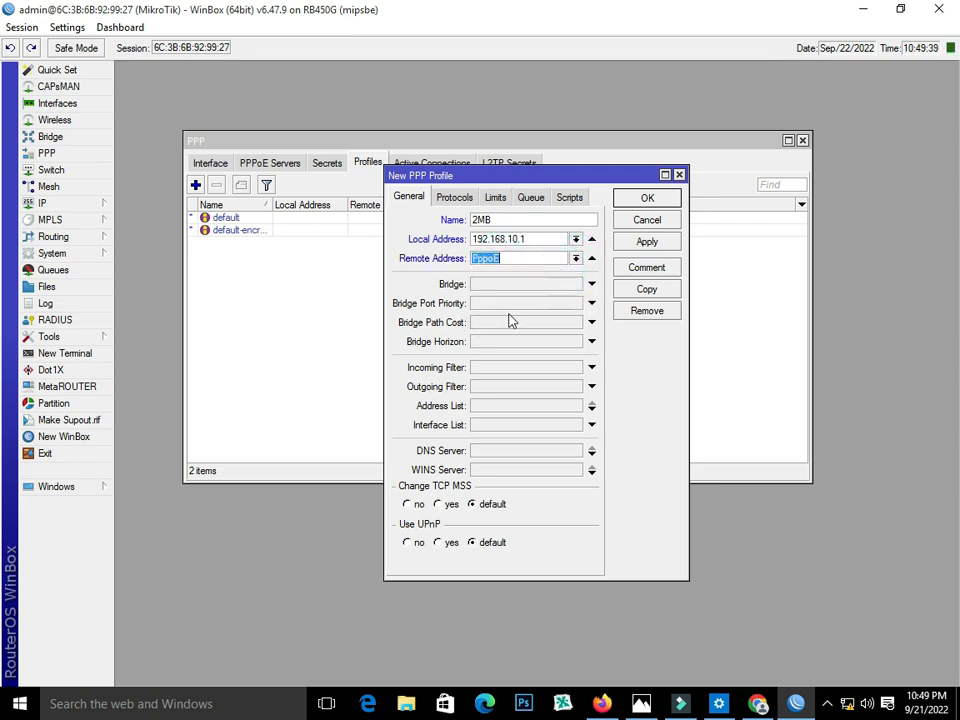
left_click(455, 199)
left_click(505, 199)
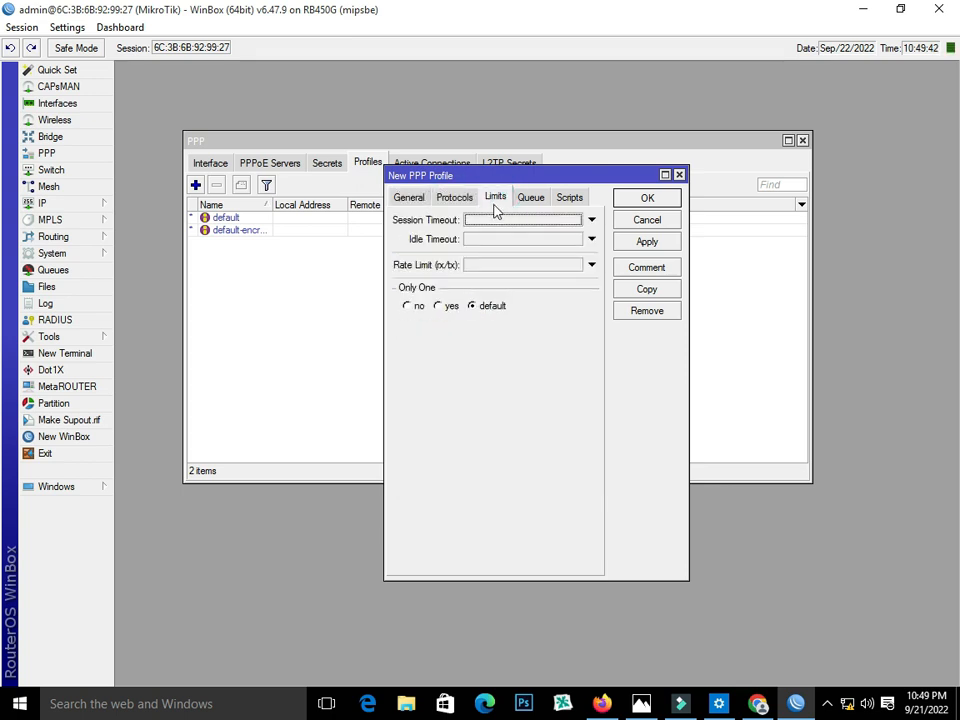
left_click(440, 306)
left_click(489, 263)
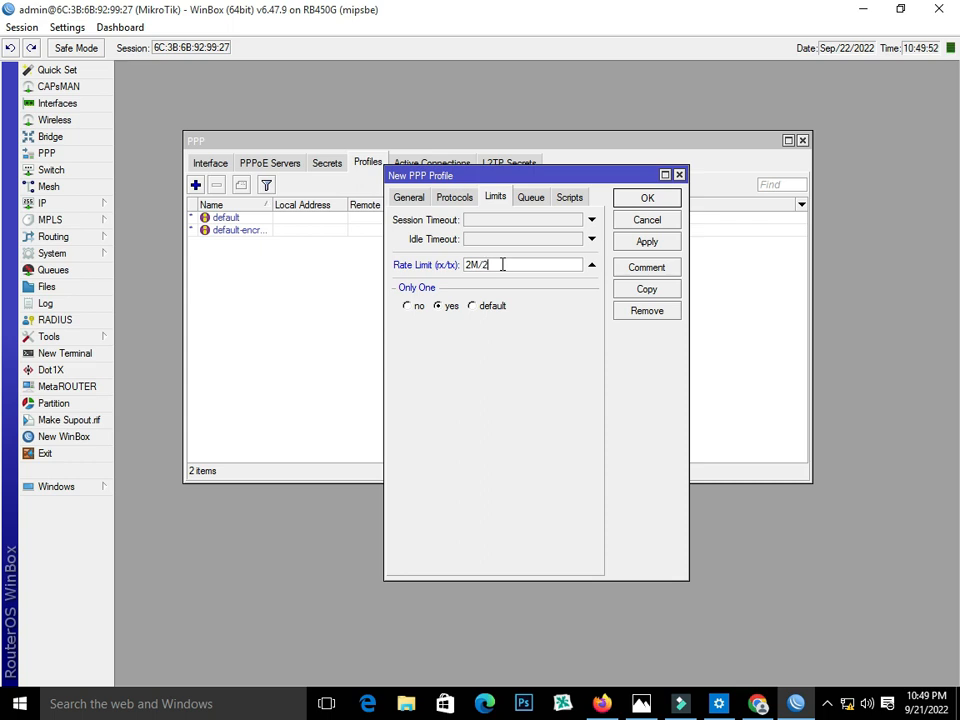
left_click(619, 241)
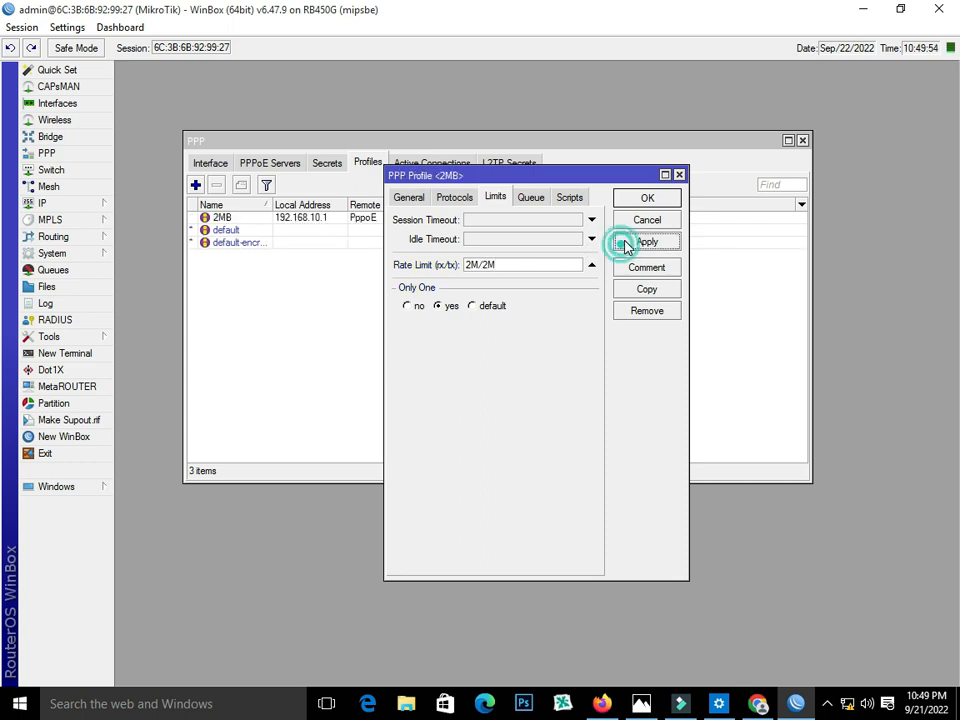
left_click(621, 199)
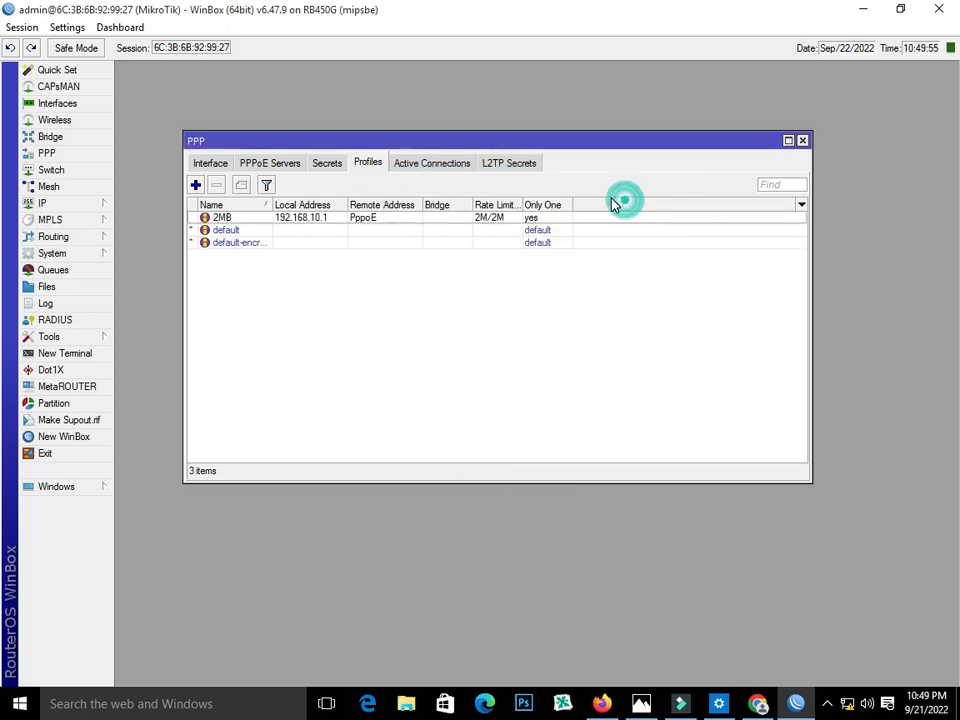
- Add a new PPP secret with a user name, password and service pppoe
left_click(324, 164)
left_click(196, 186)
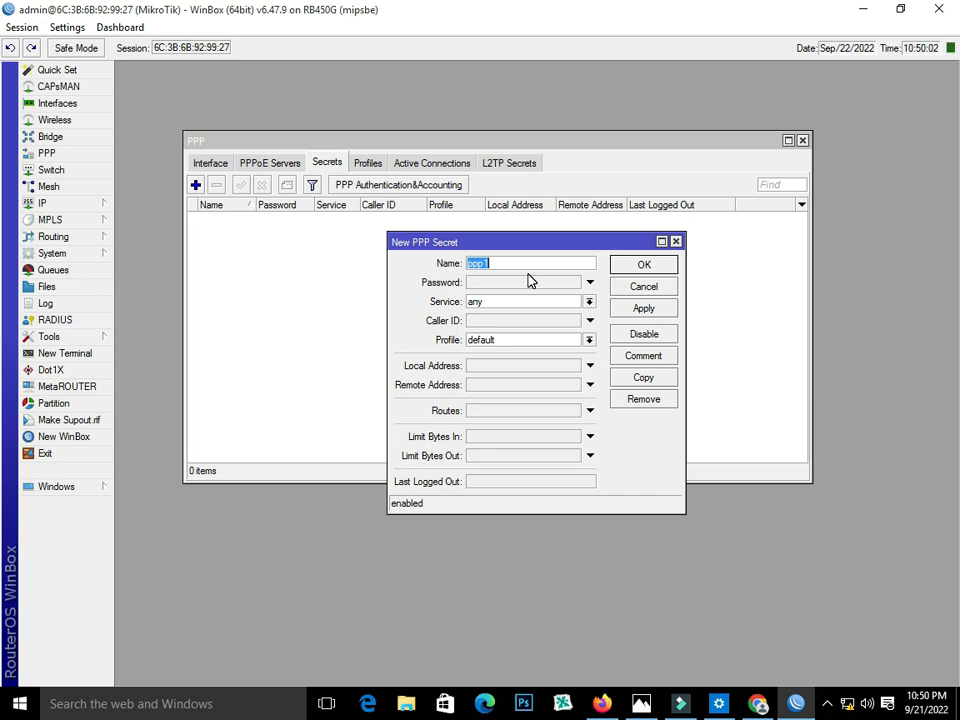
type("1234")
left_click(525, 284)
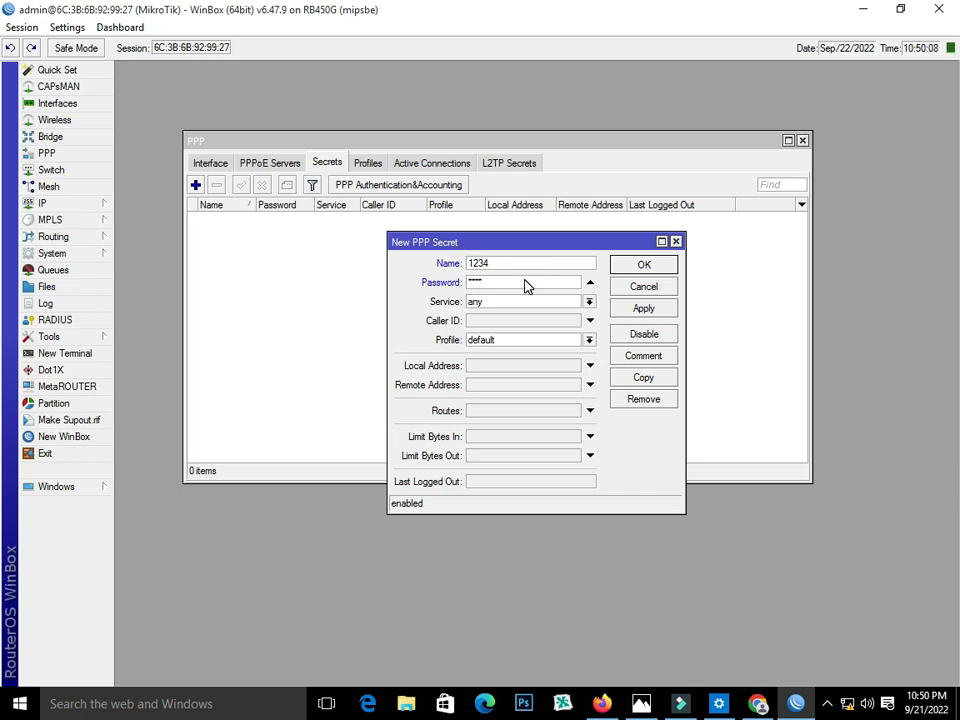
left_click(527, 301)
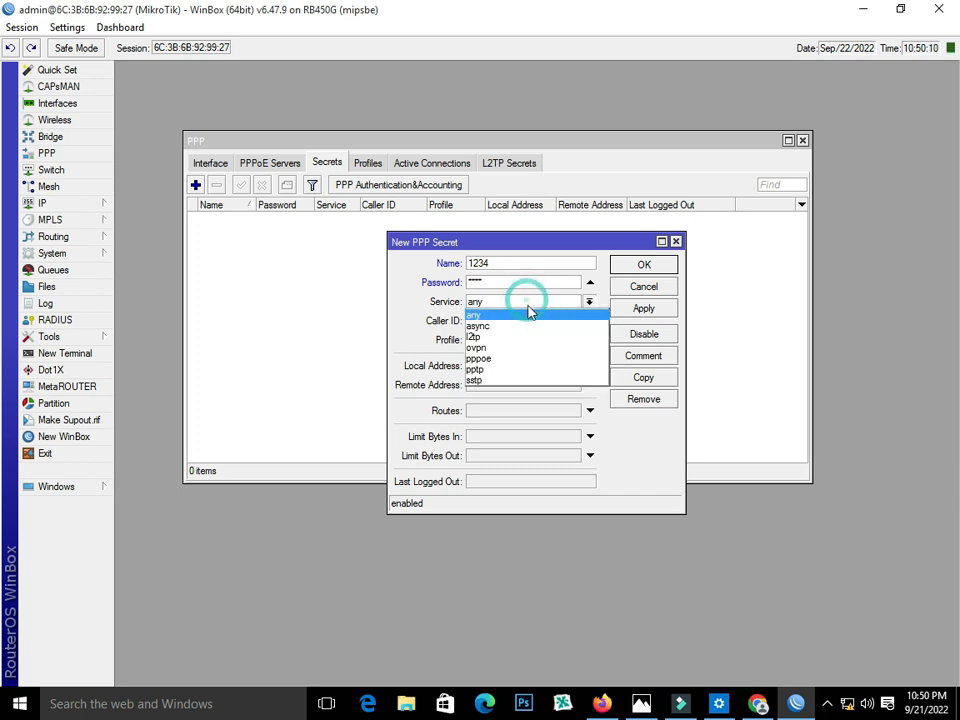
left_click(536, 360)
double_click(511, 262)
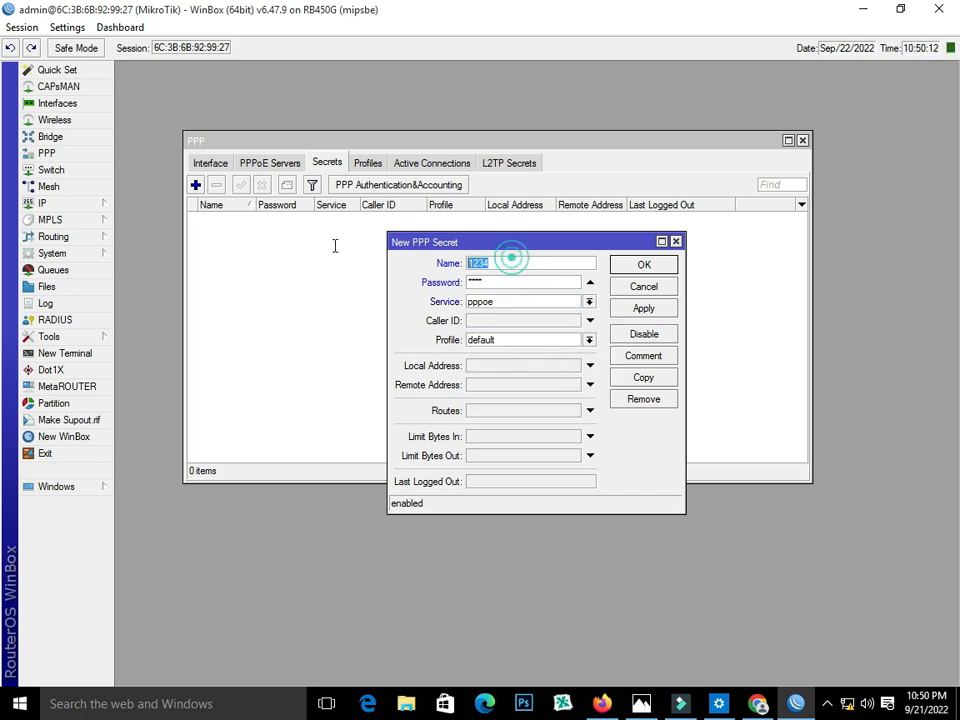
type("Ali")
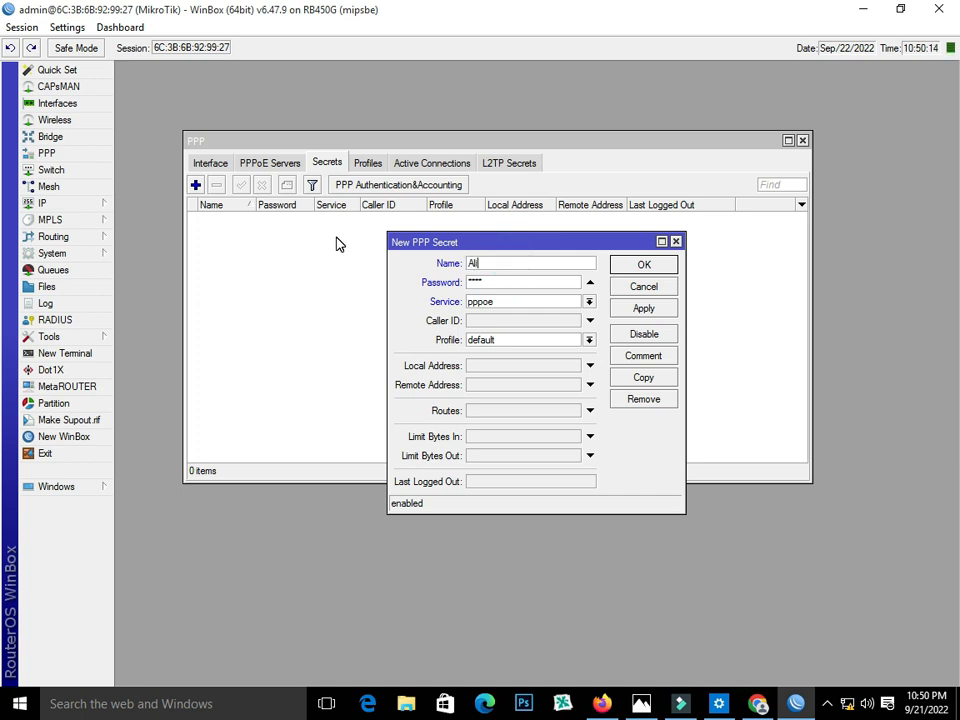
- Assign the 2MB profile to the secret and save it
left_click(589, 340)
left_click(572, 352)
left_click(641, 310)
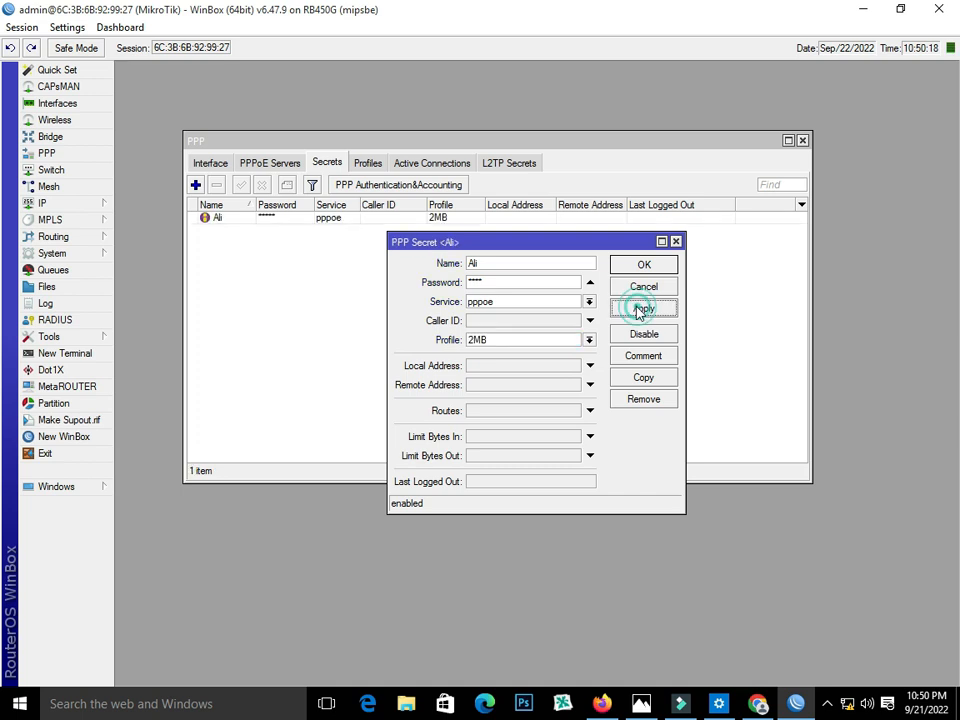
left_click(636, 265)
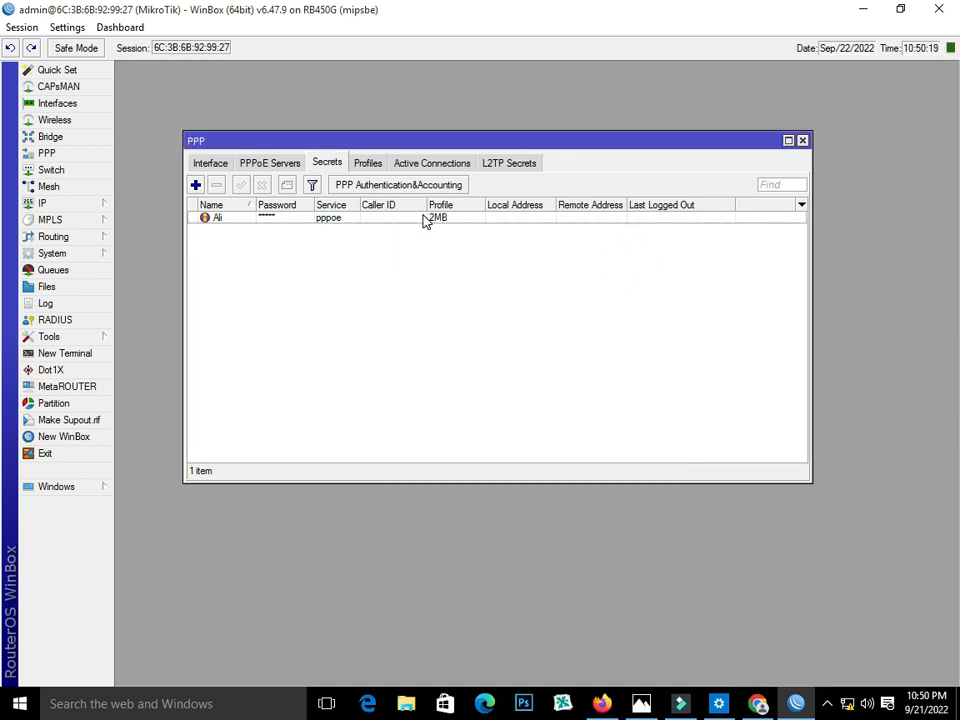
left_click(285, 165)
- Dial Broadband Connection with the new user's credentials and confirm its PPPoE binding in WinBox
left_click(211, 164)
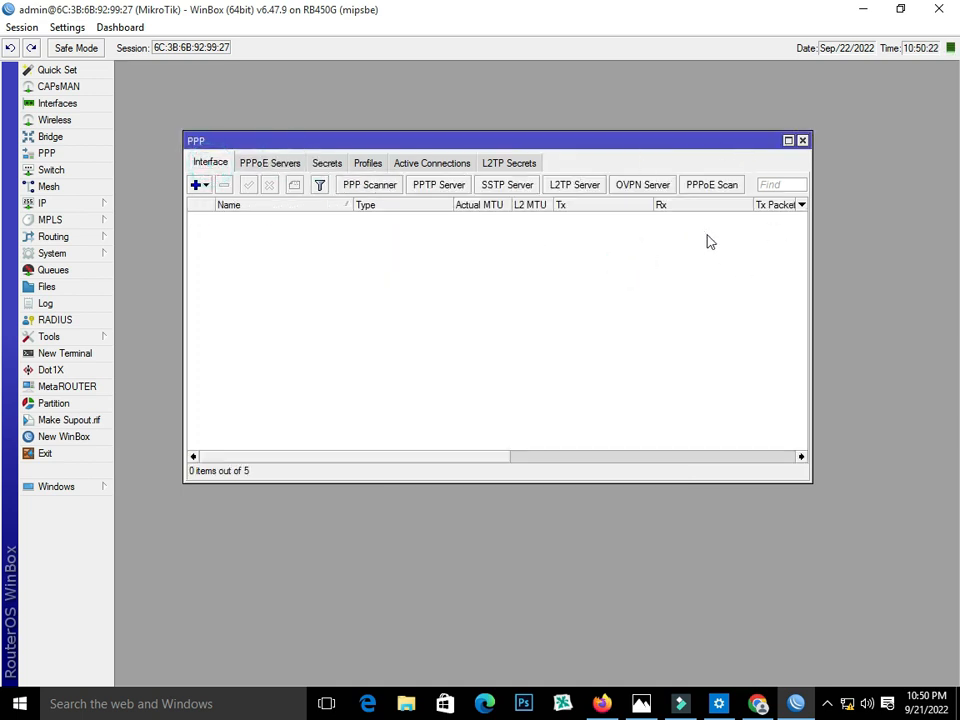
left_click(847, 704)
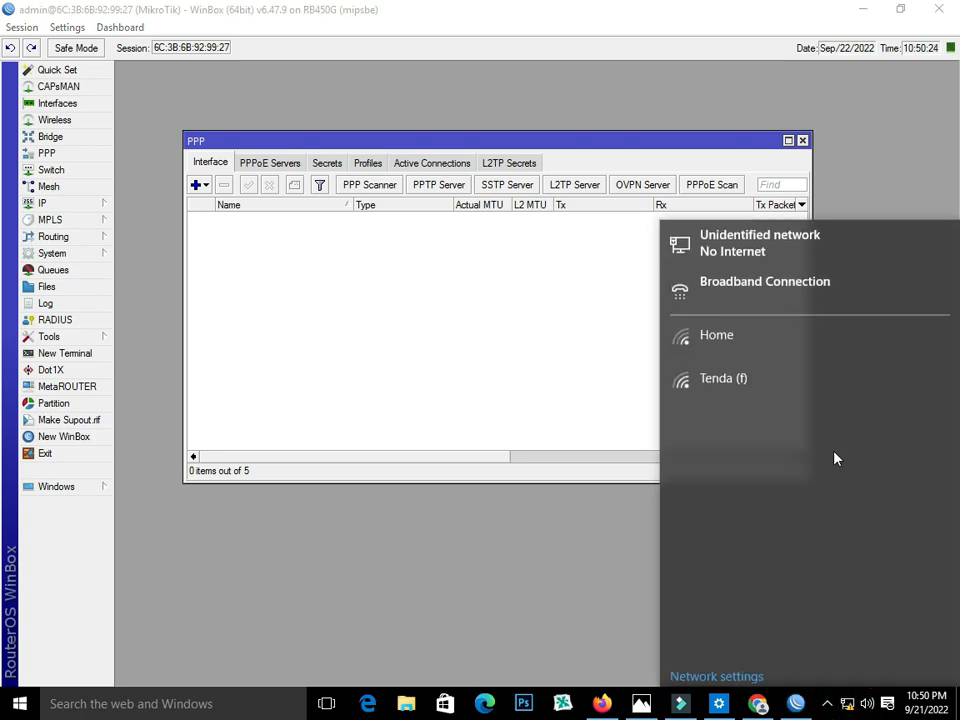
left_click(699, 284)
left_click(400, 294)
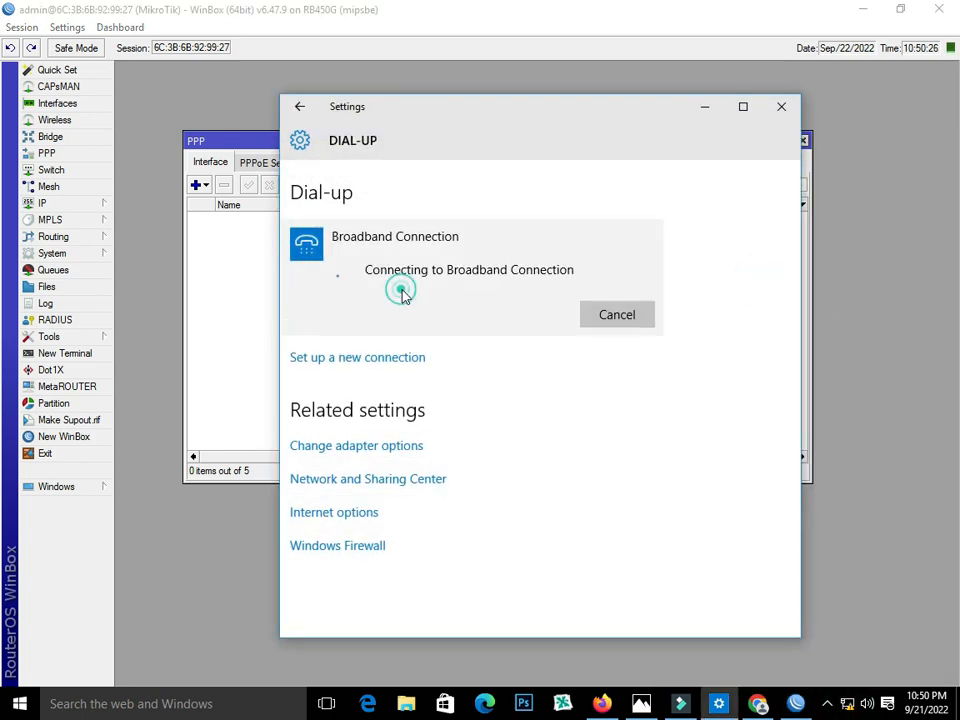
type("Ali")
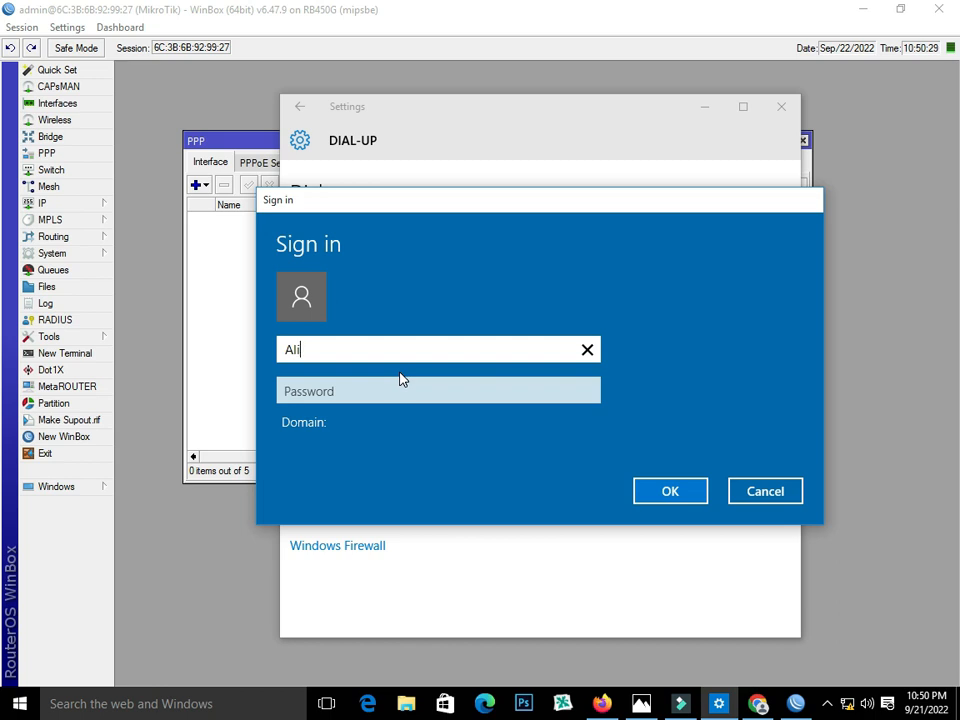
key("Tab")
type("1")
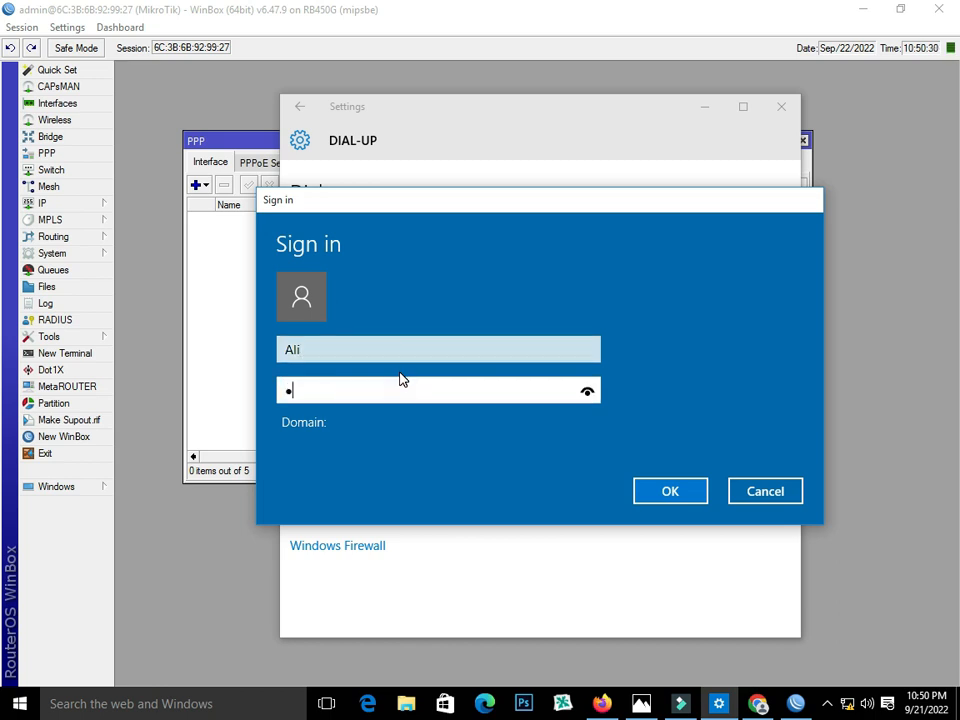
left_click(670, 491)
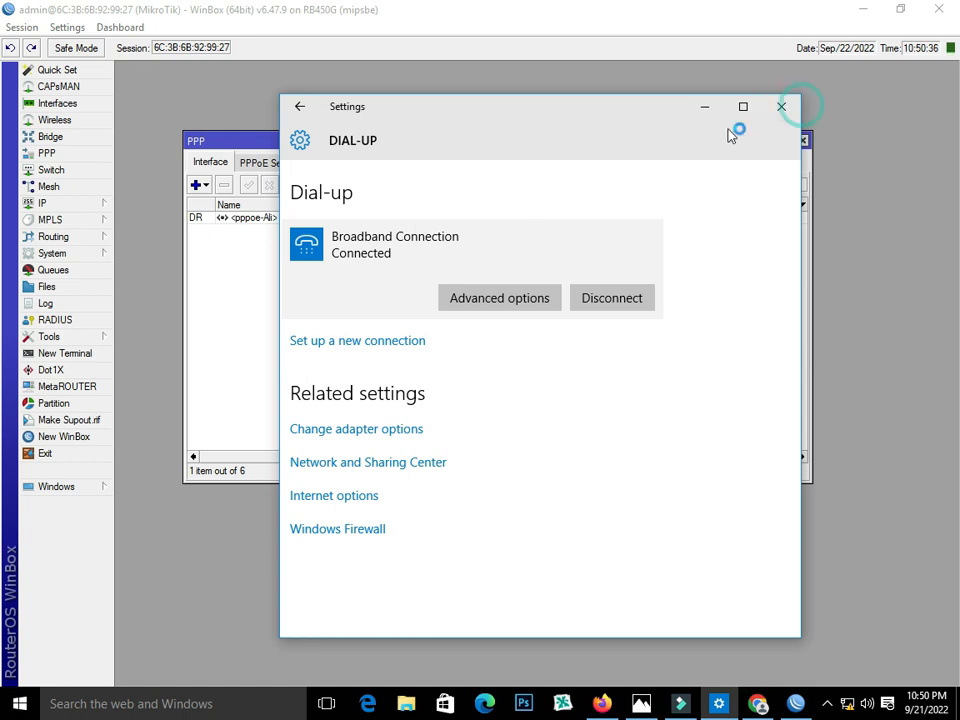
left_click(781, 106)
left_click(297, 219)
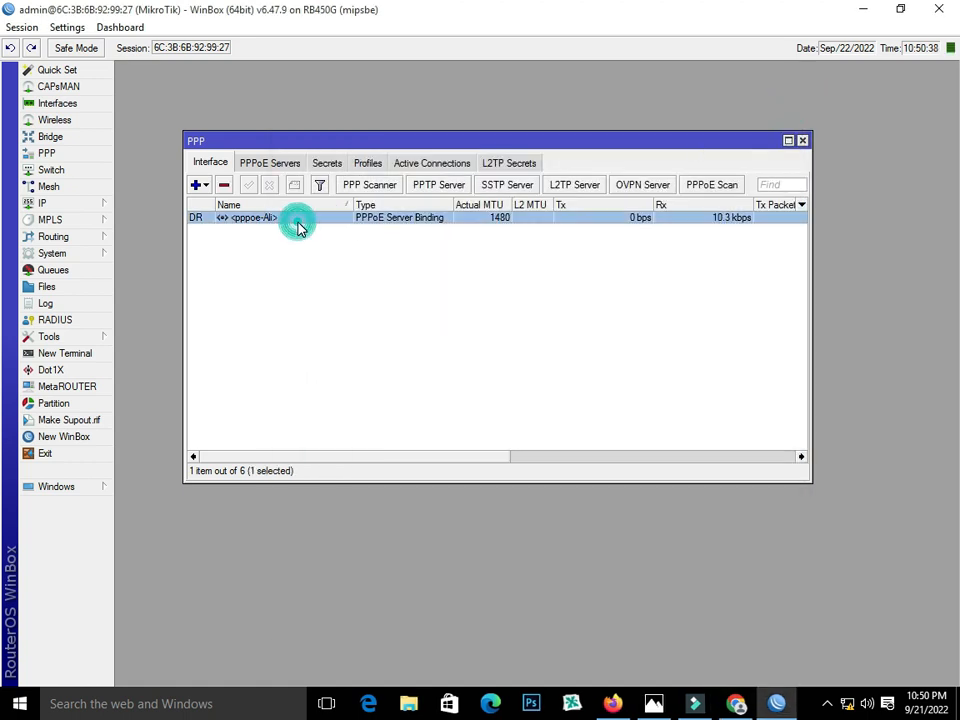
left_click(735, 703)
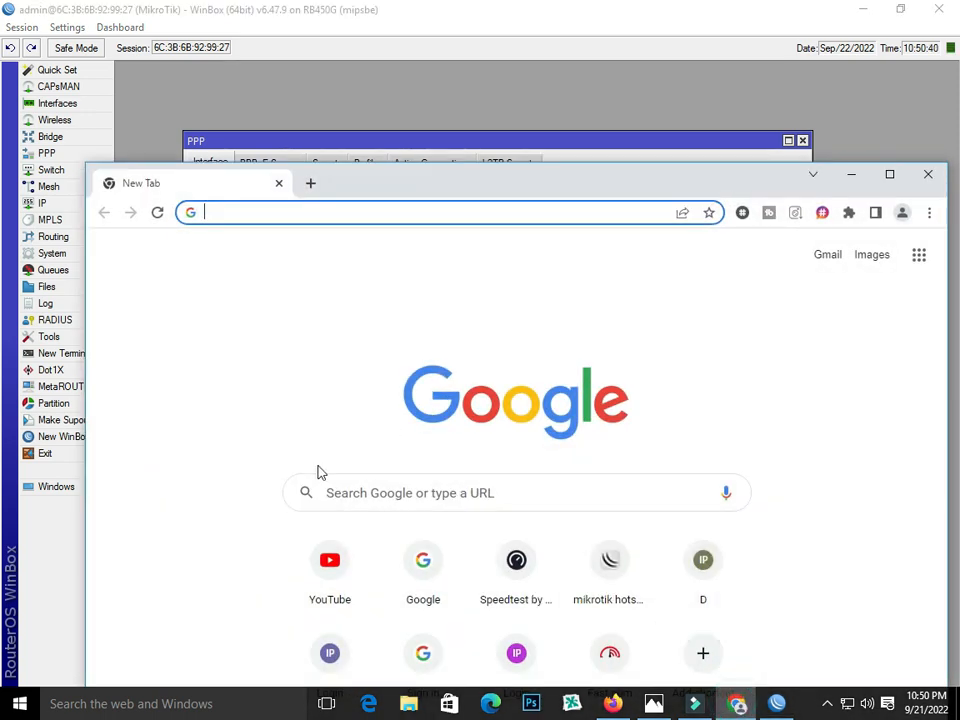
left_click(423, 565)
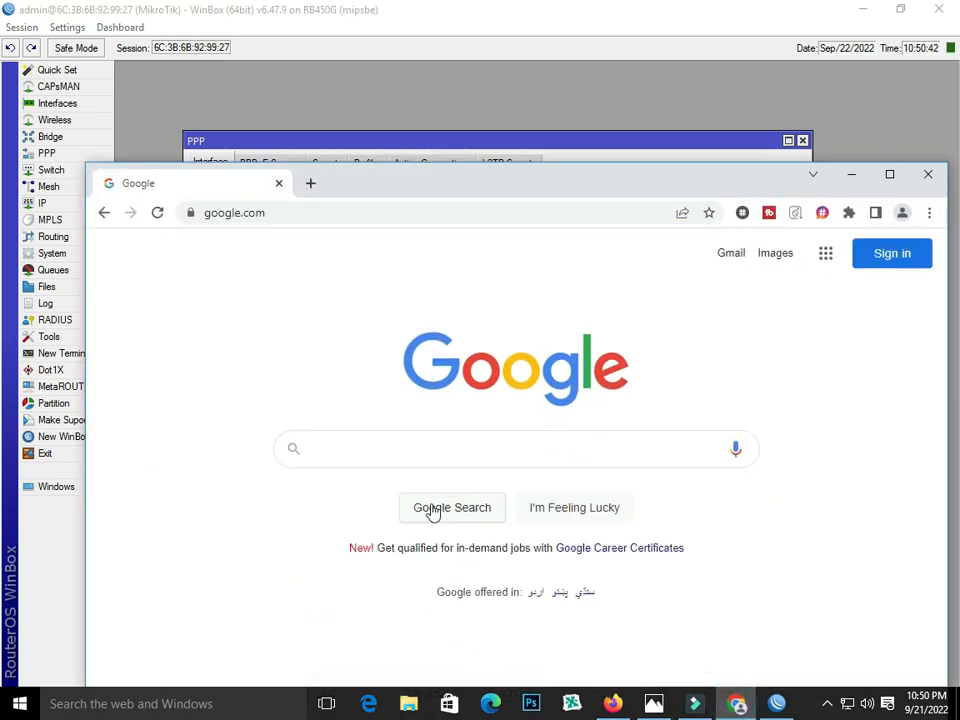
left_click(311, 185)
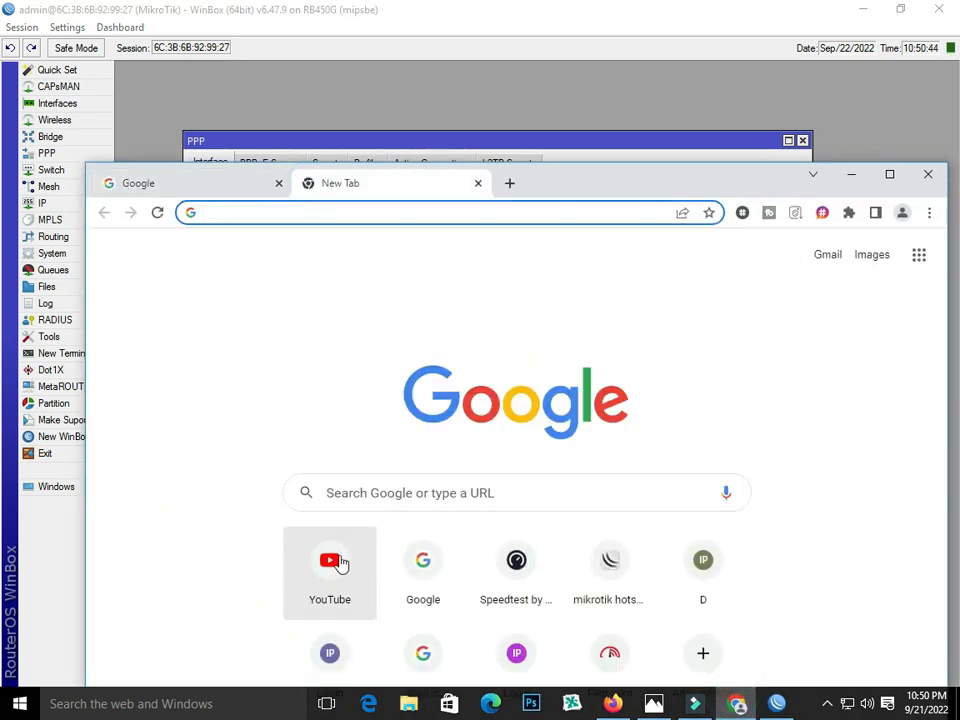
left_click(336, 563)
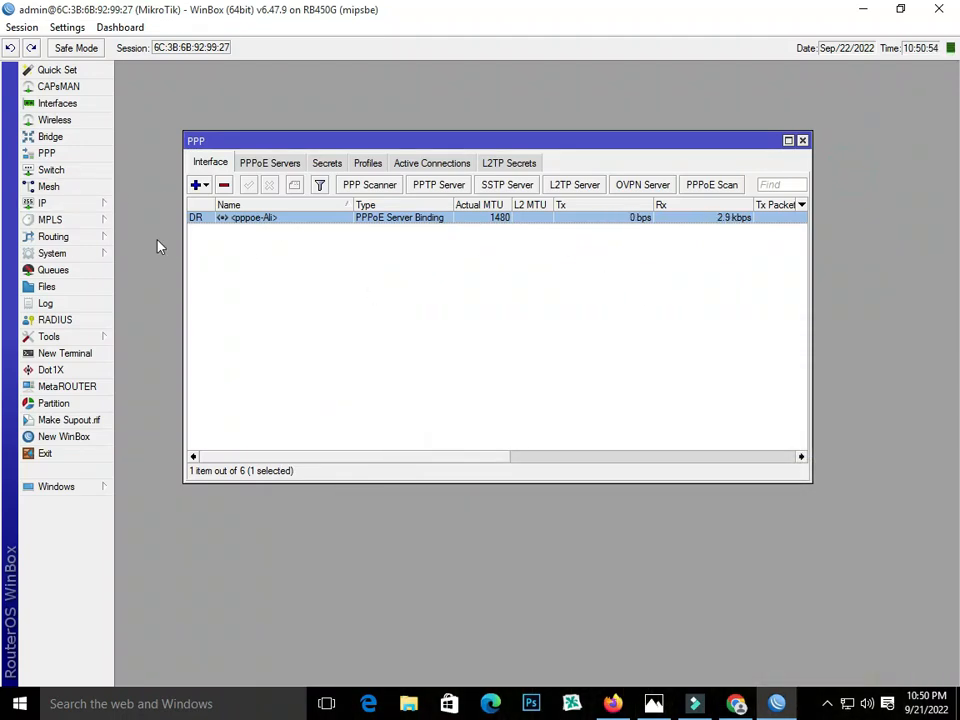
- Open IP > Hotspot, check the empty Servers and Server Profiles lists, and launch Hotspot Setup
left_click(88, 205)
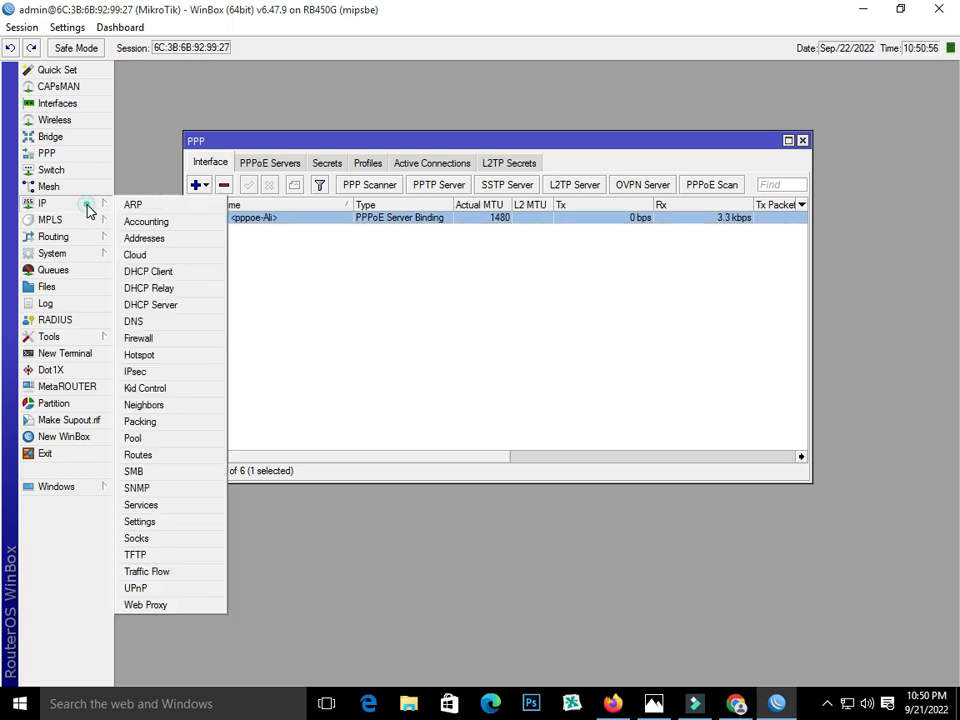
left_click(182, 360)
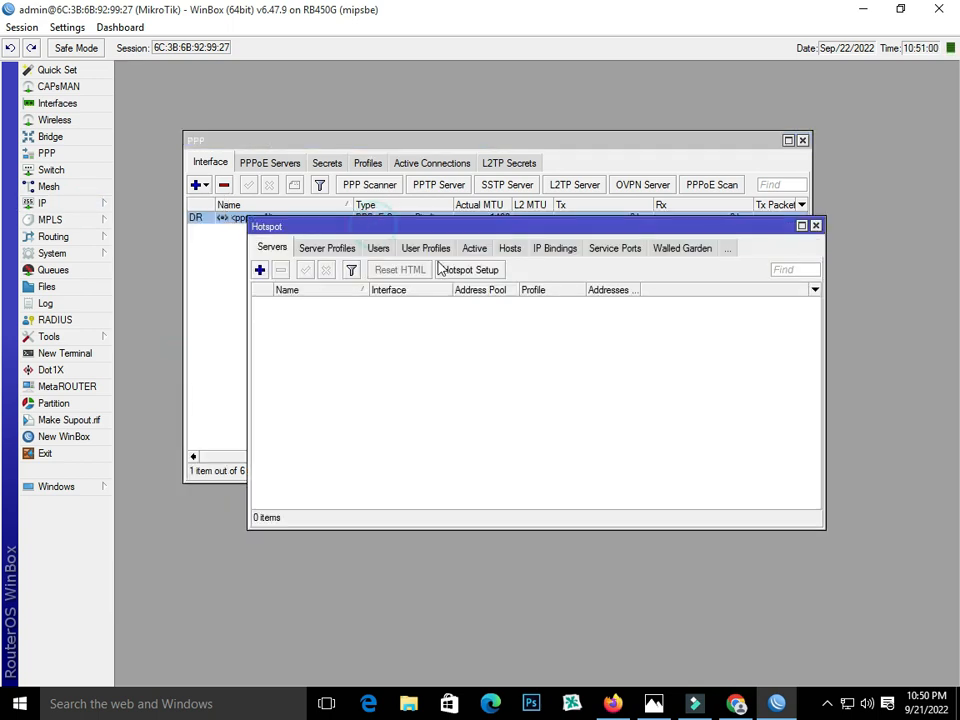
left_click(332, 249)
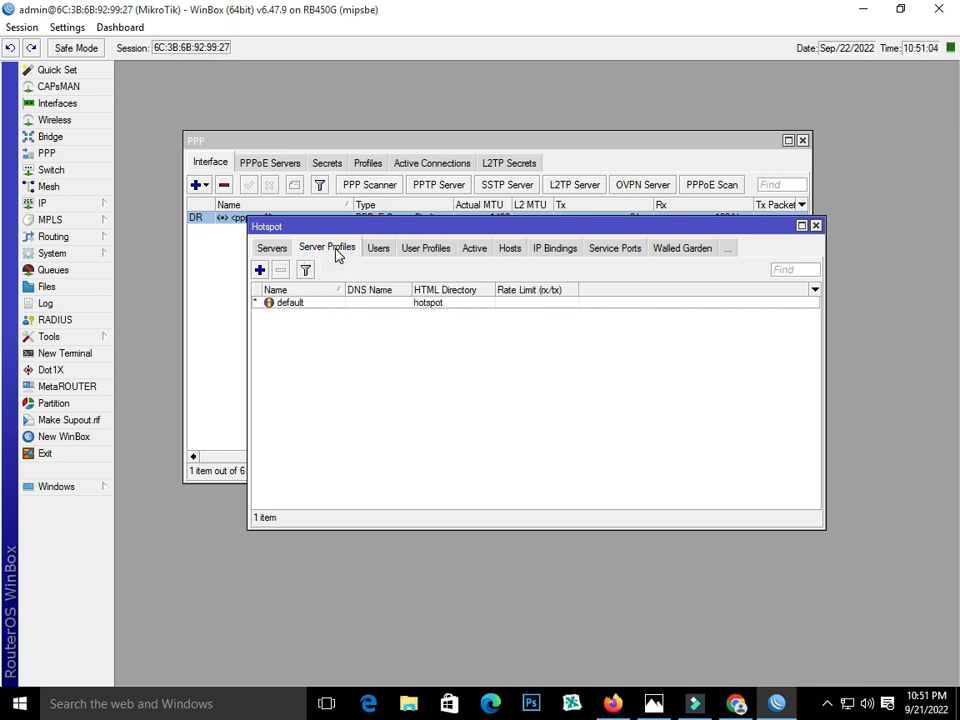
left_click(277, 249)
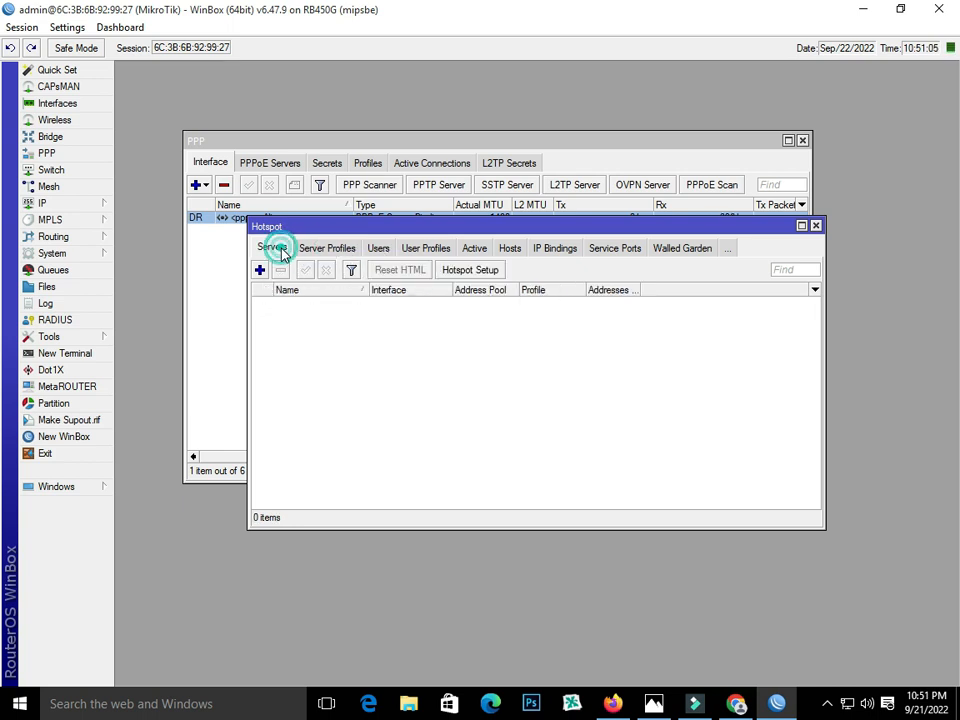
left_click(474, 275)
- Run the hotspot wizard on HOTSPOT-LAN-OUT, accepting the default address, pool, certificate, SMTP and DNS pages
left_click(585, 362)
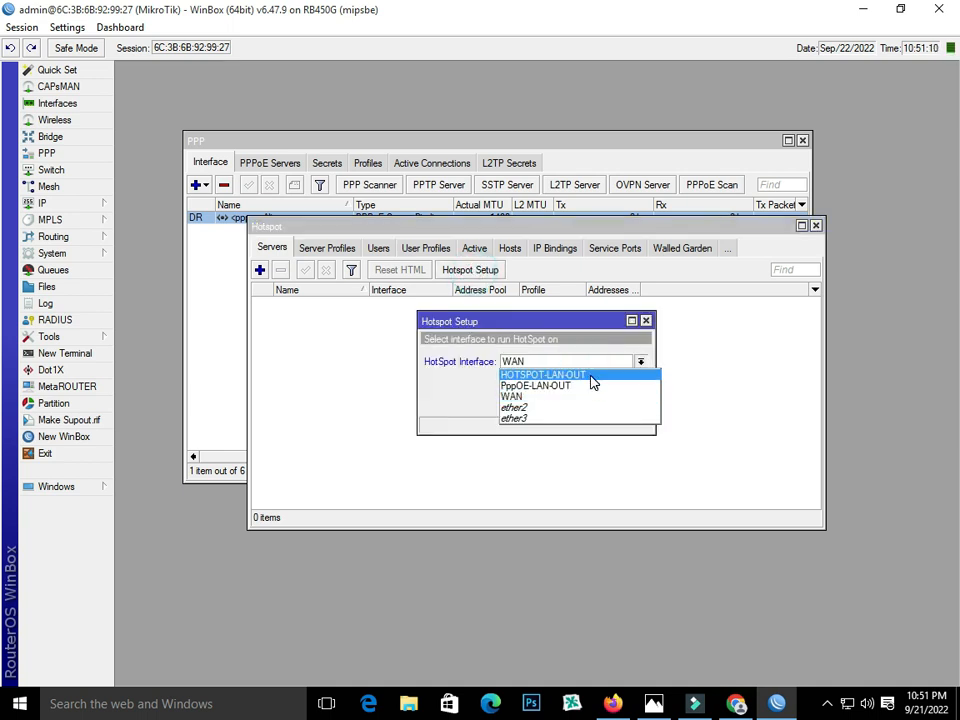
left_click(590, 376)
left_click(584, 402)
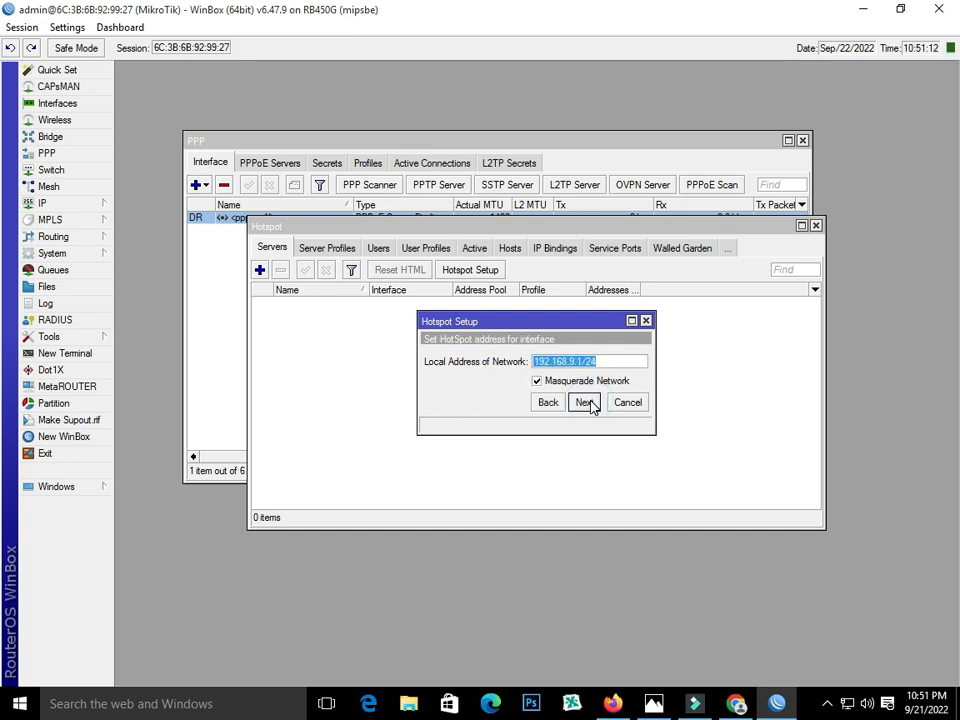
left_click(584, 402)
left_click(584, 402)
left_click(584, 402)
left_click(584, 402)
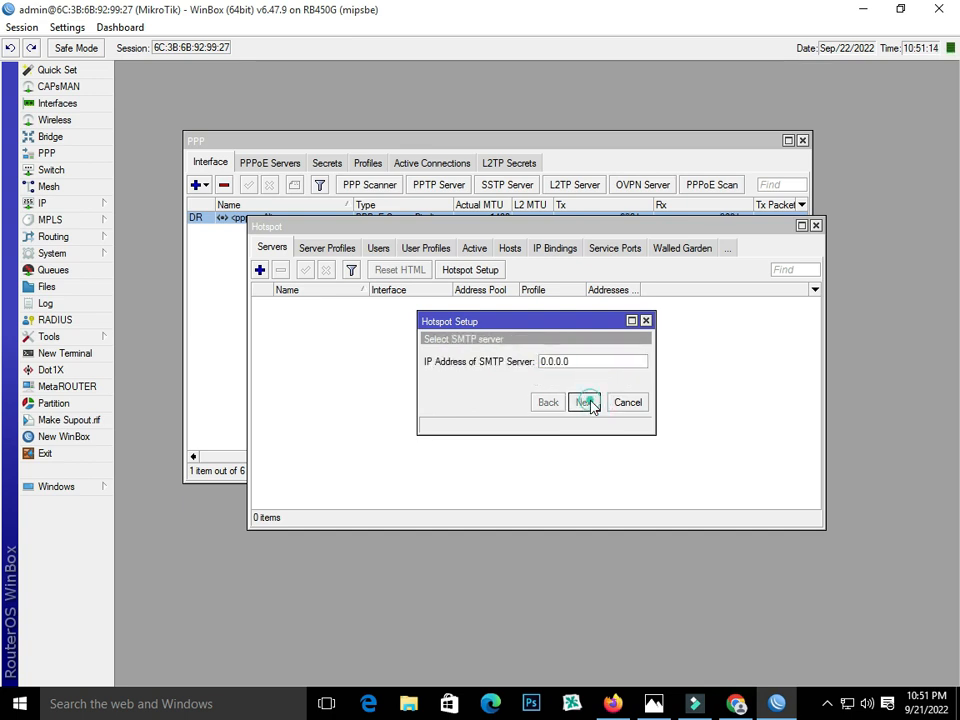
left_click(584, 402)
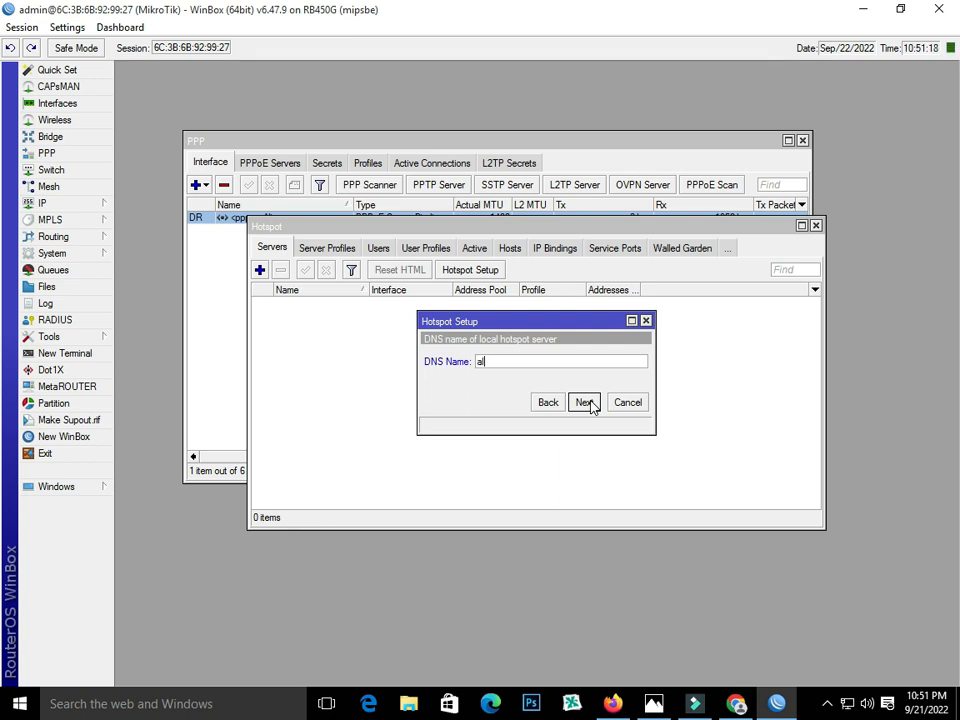
- Enter DNS name ali.net and finish setup with the default local admin user
type("ali.net")
left_click(586, 403)
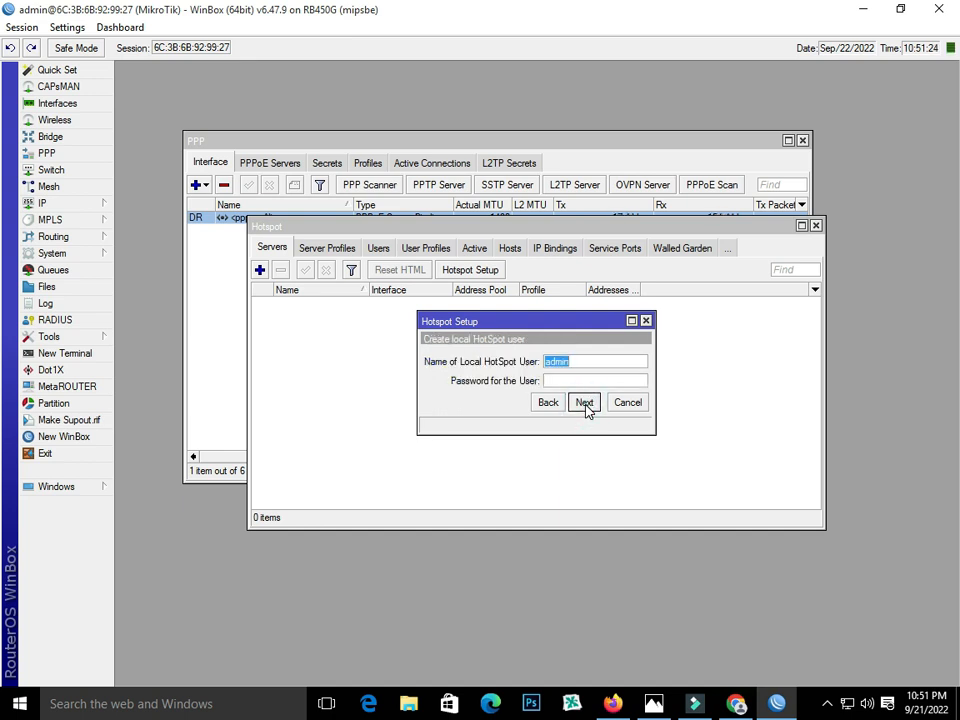
left_click(586, 405)
left_click(538, 368)
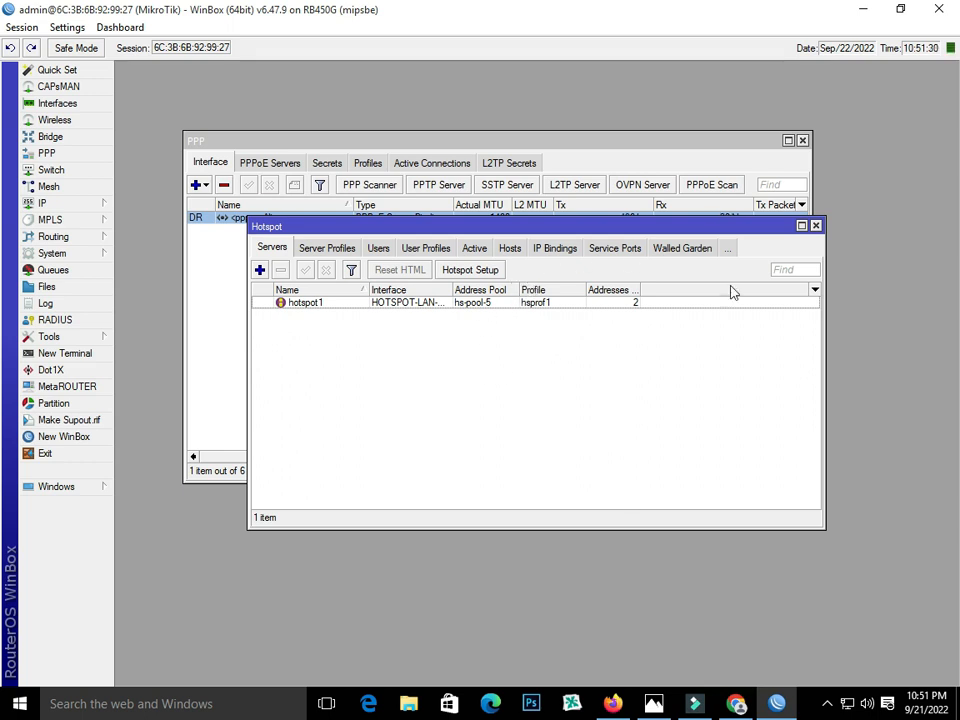
left_click(319, 253)
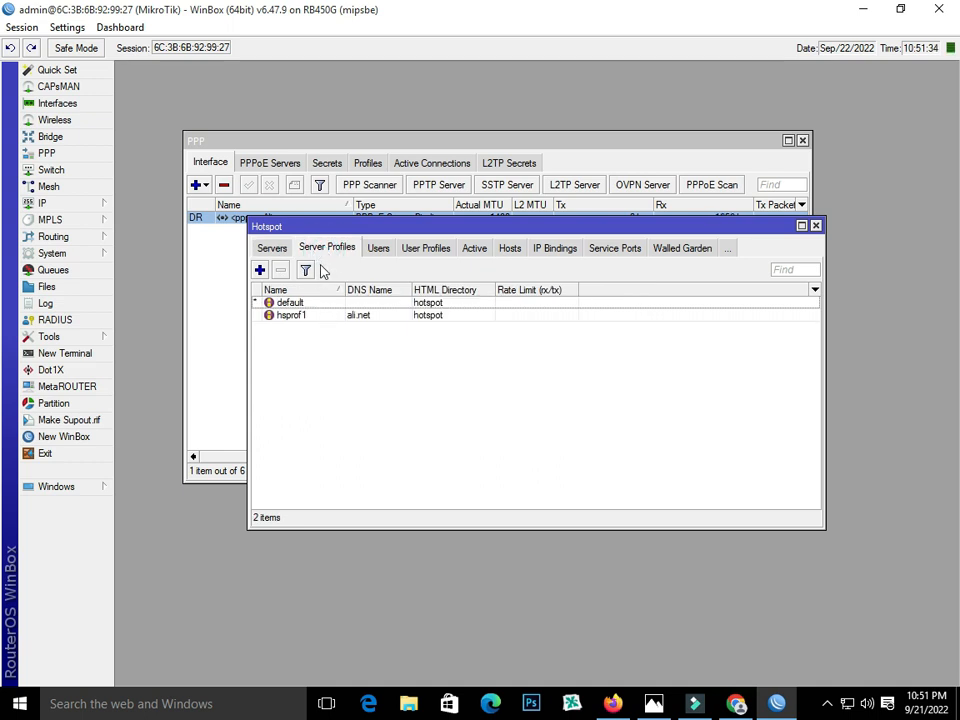
- Untick Cookie in hsprof1's Login settings so only HTTP CHAP remains, and apply
double_click(302, 316)
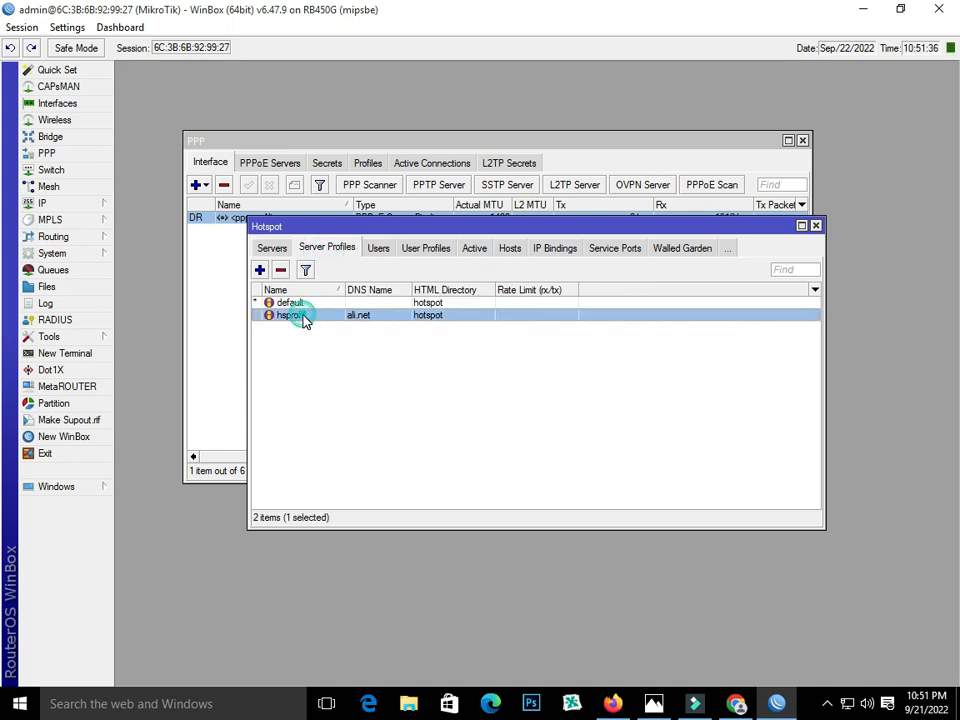
left_click(419, 235)
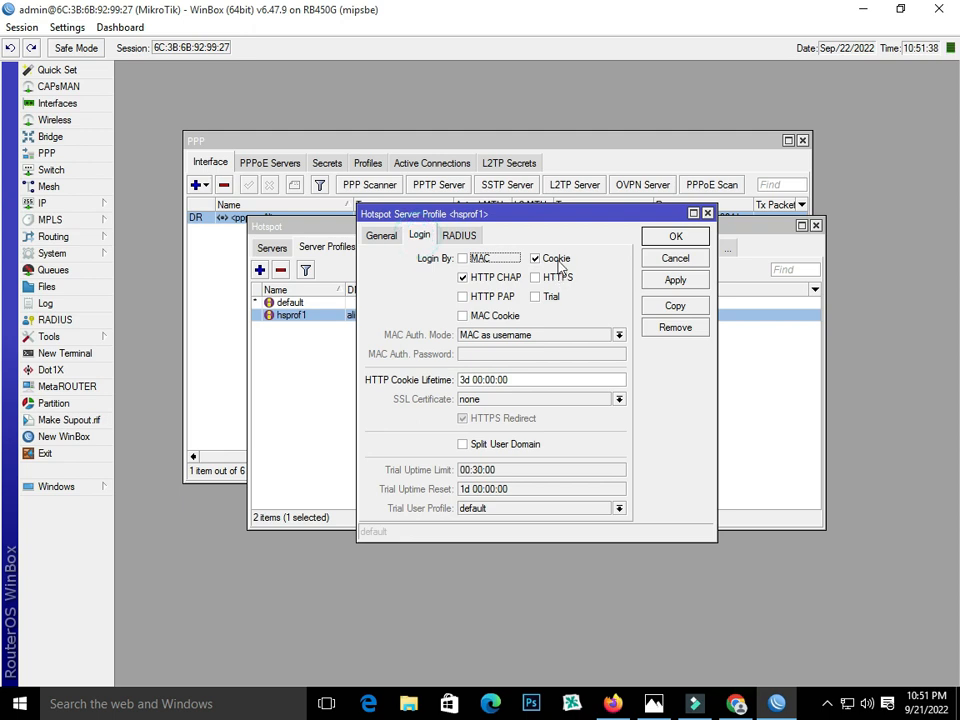
left_click(556, 258)
left_click(668, 283)
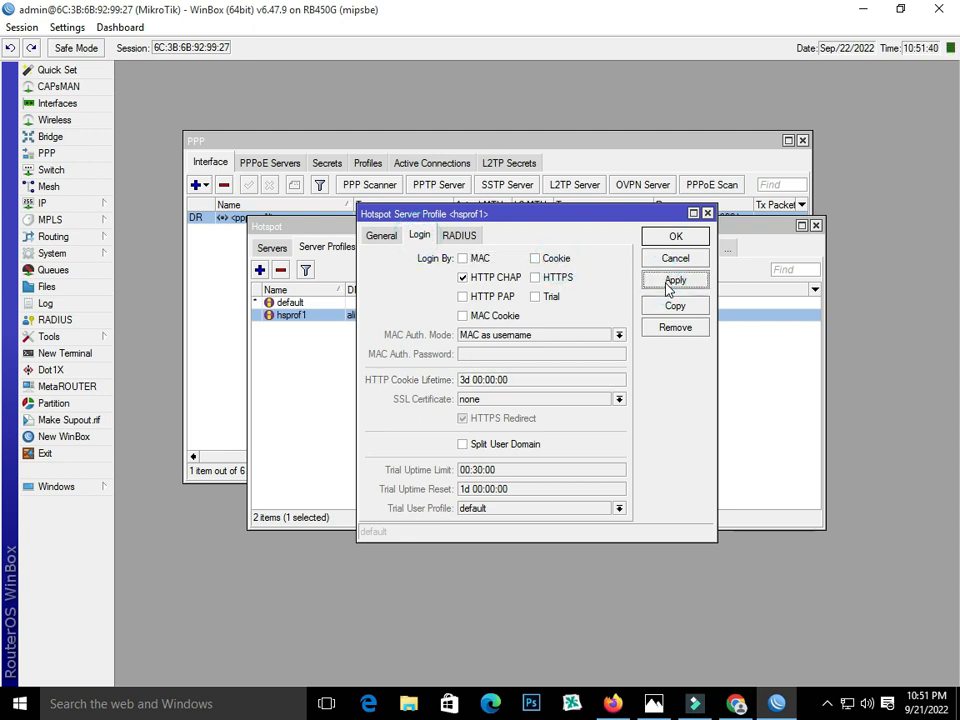
left_click(676, 237)
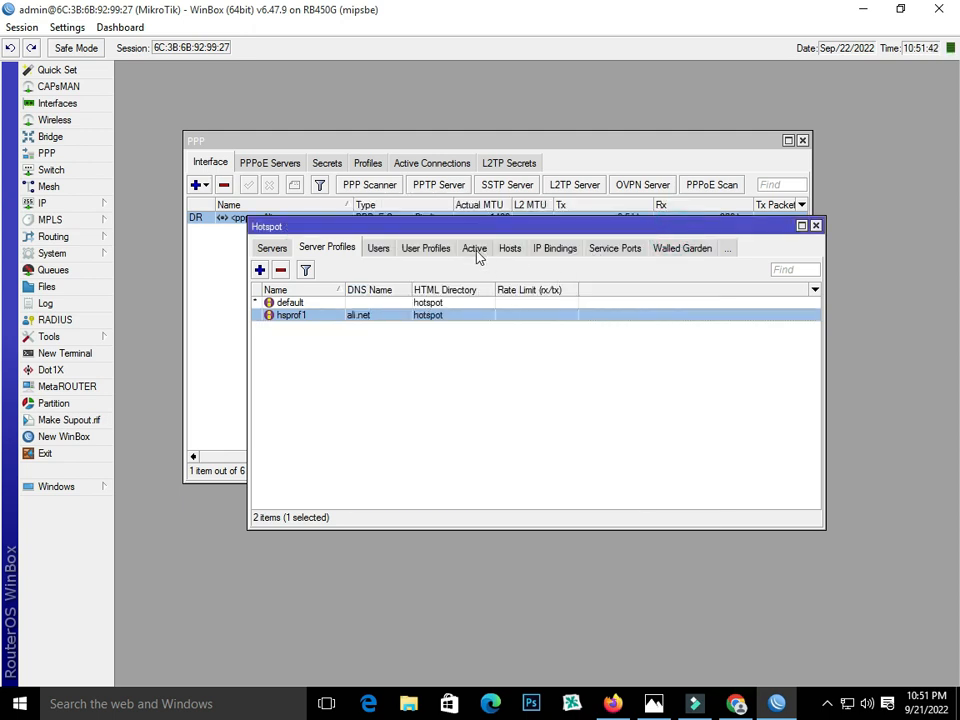
- Add user profile 2MB with address pool hs-pool-5 and rate limit 2M/2M, then save
left_click(420, 249)
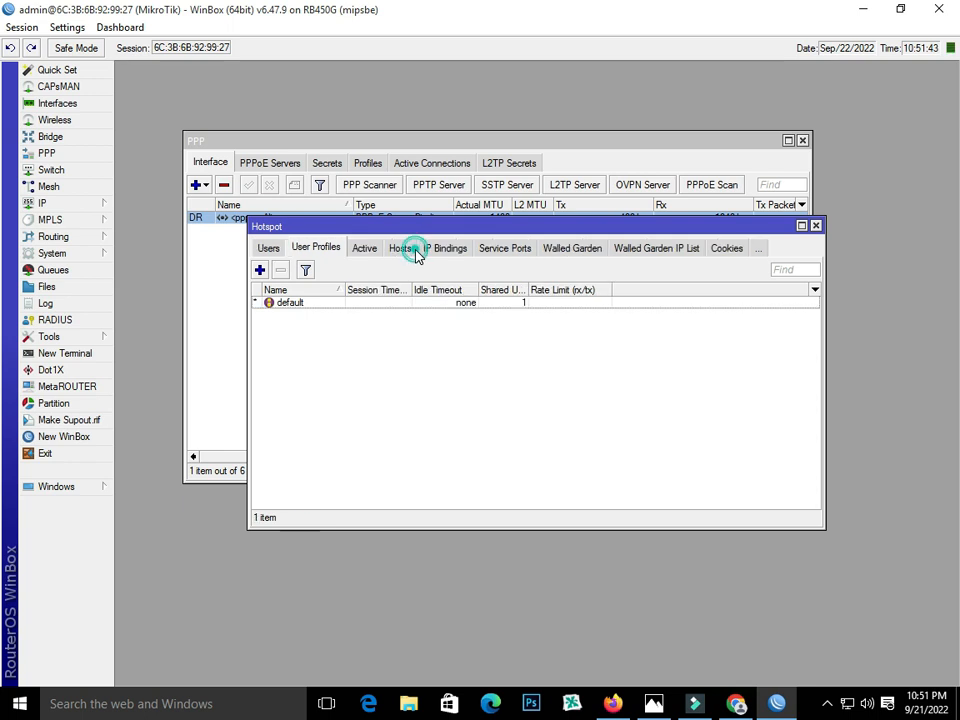
left_click(259, 270)
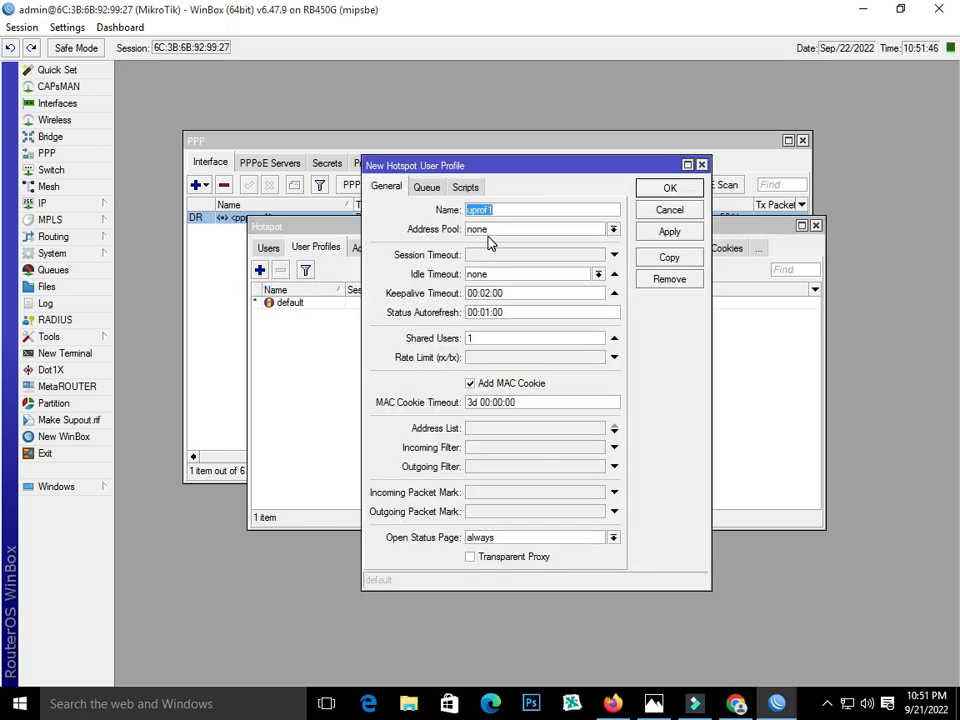
type("2MB")
left_click(494, 234)
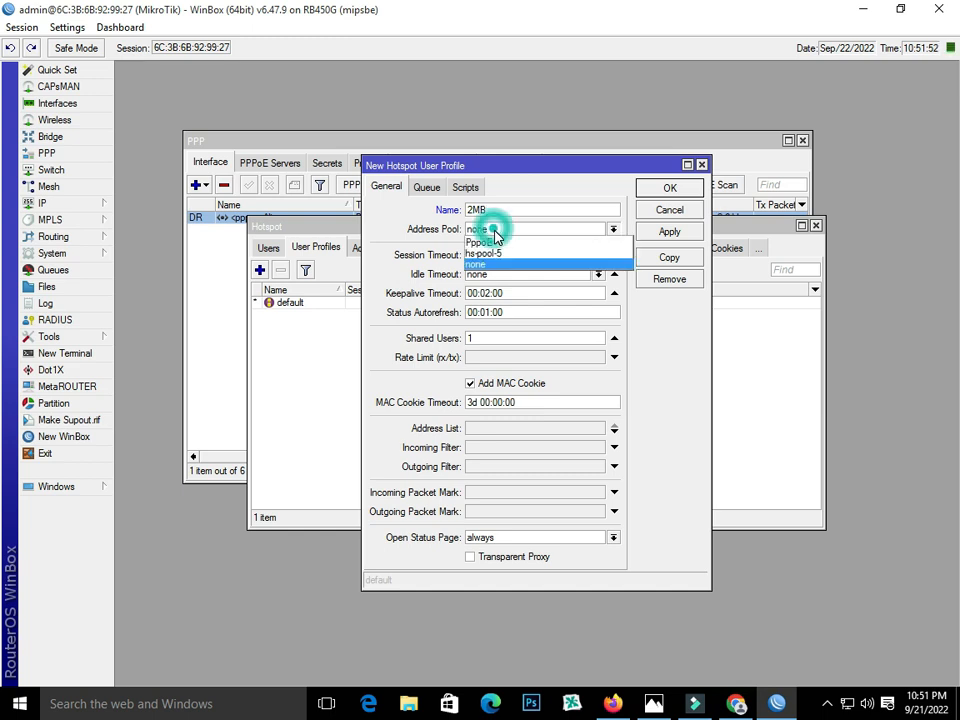
left_click(498, 251)
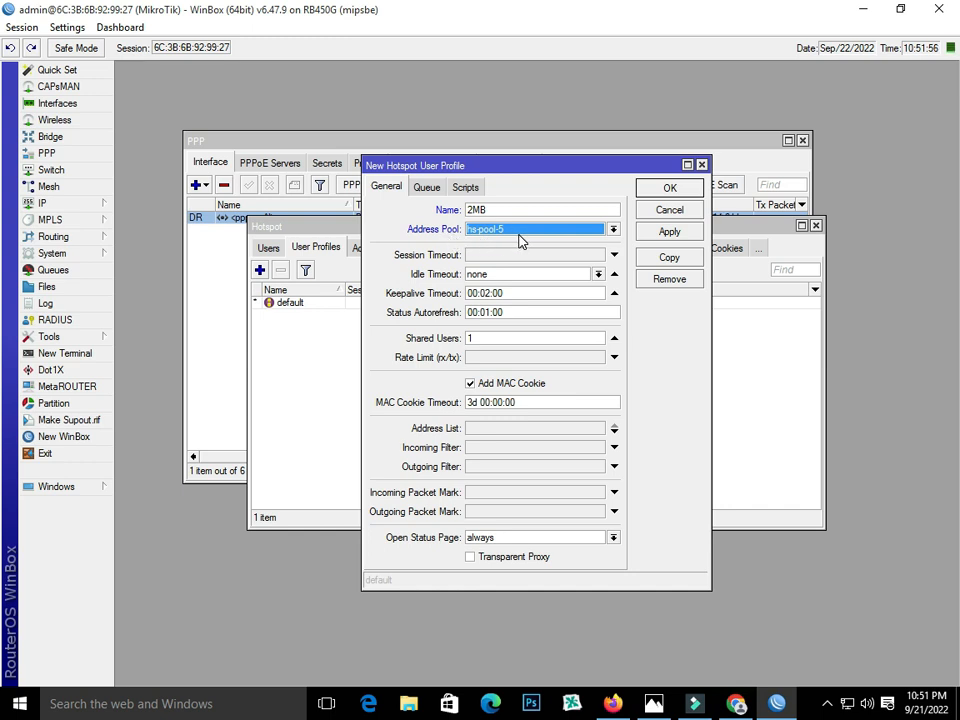
left_click(503, 357)
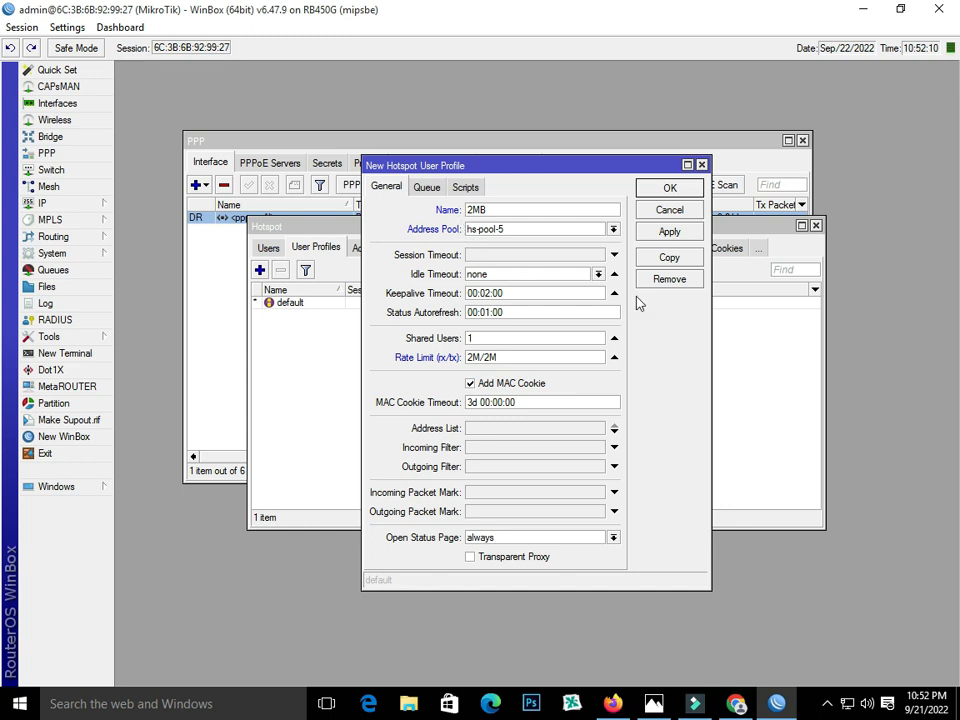
left_click(660, 235)
left_click(669, 188)
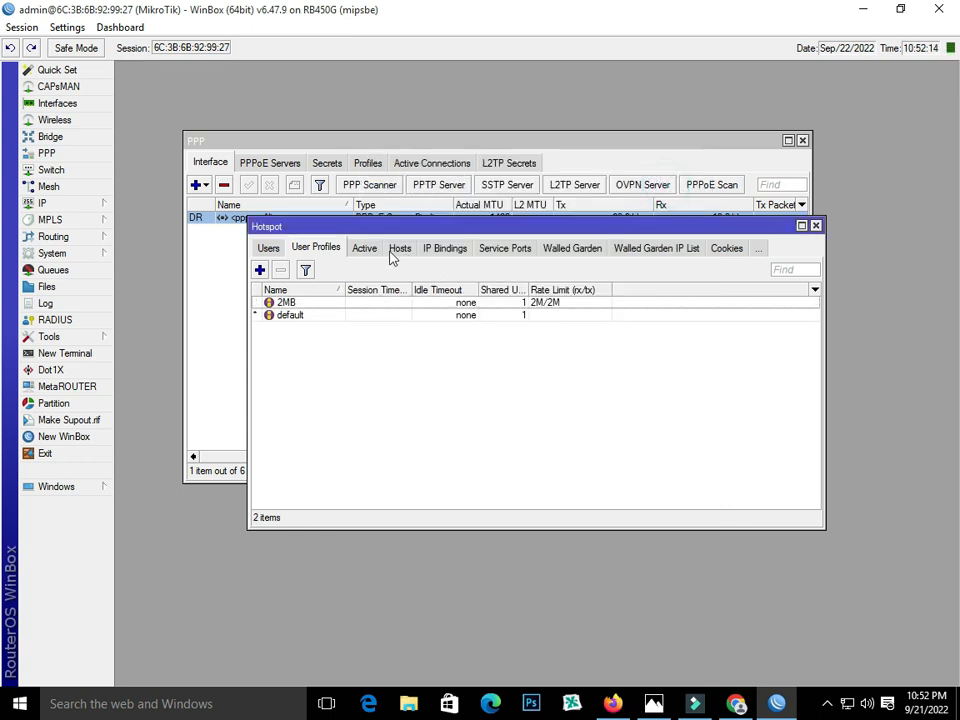
- Open a new hotspot user form, then close it without saving
left_click(270, 250)
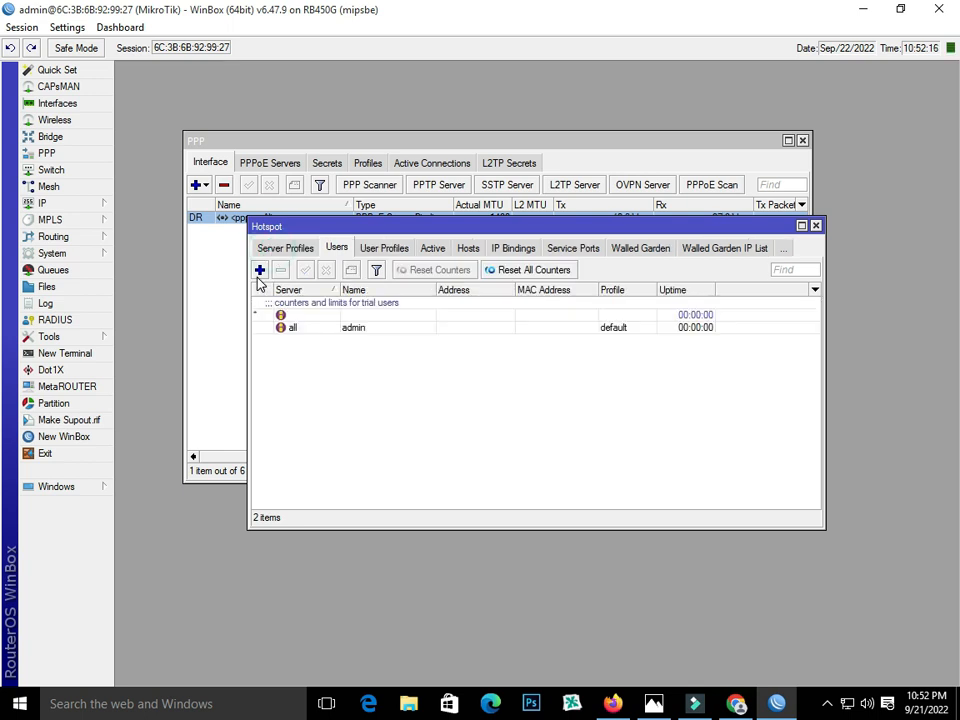
left_click(259, 271)
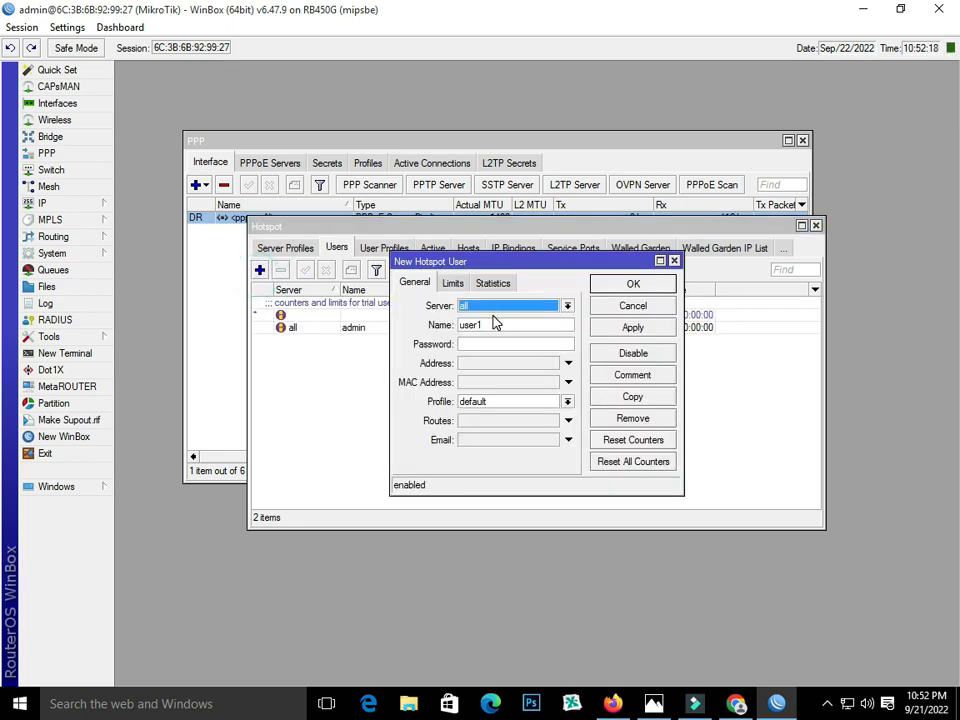
left_click(414, 286)
double_click(544, 327)
left_click(675, 260)
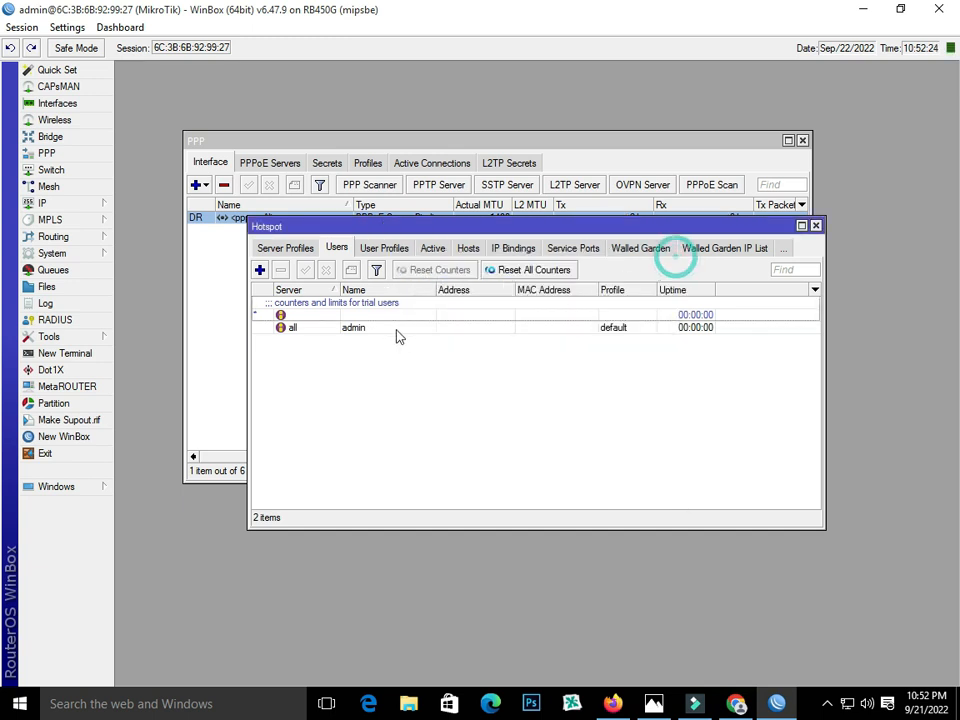
- Start a new hotspot user on server hotspot1 and enter the user's name and password
left_click(336, 248)
left_click(260, 270)
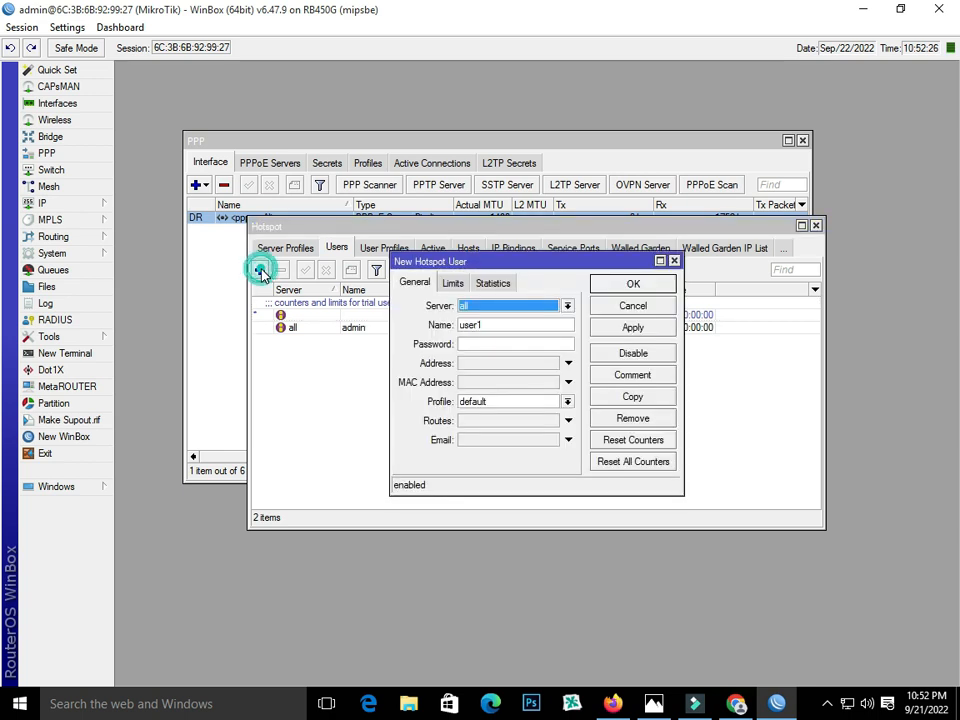
left_click(567, 306)
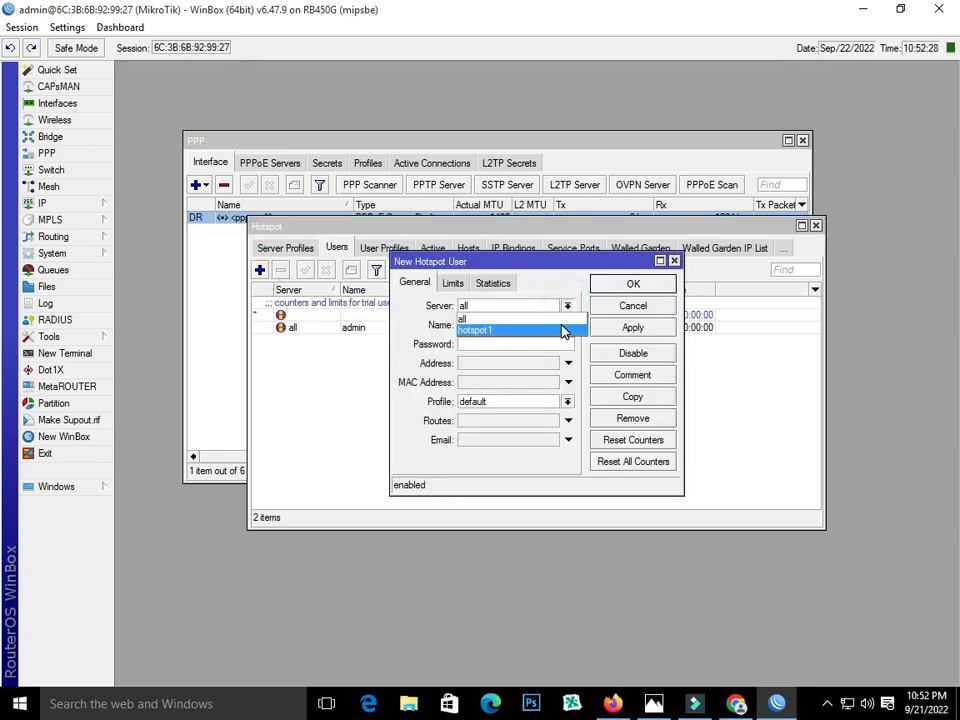
left_click(563, 331)
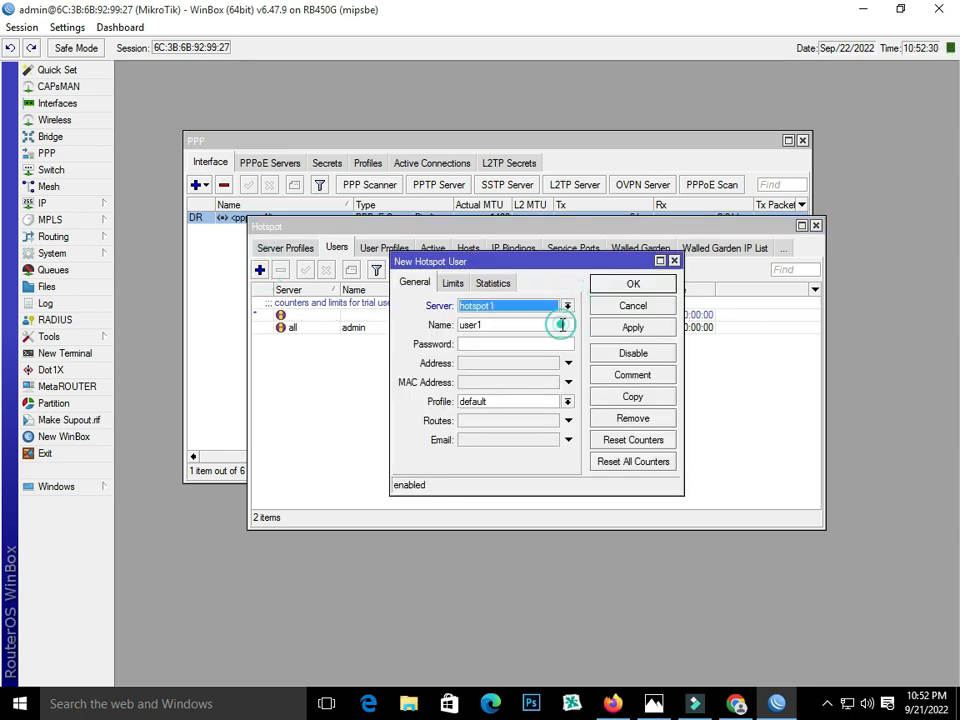
double_click(496, 327)
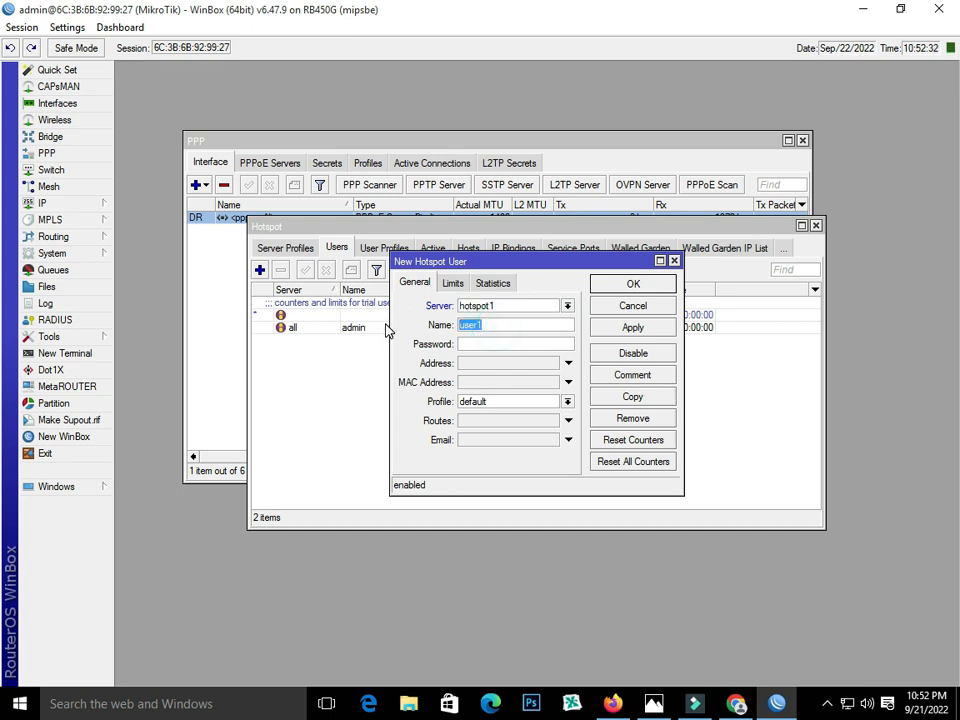
type("A")
key("BackSpace")
key("BackSpace")
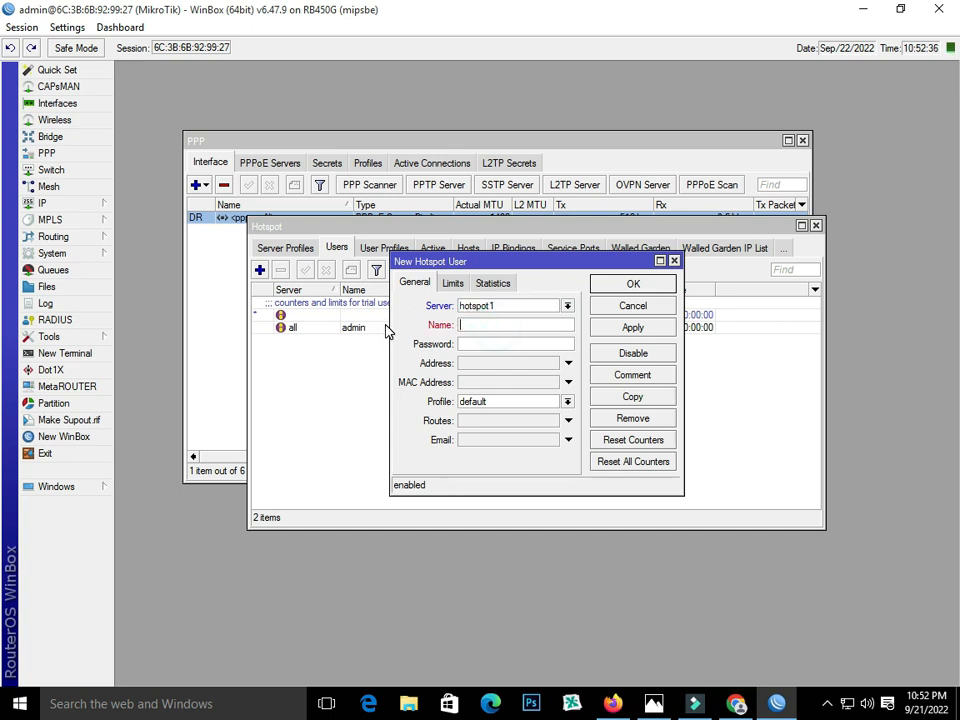
type("Ahmad")
left_click(511, 342)
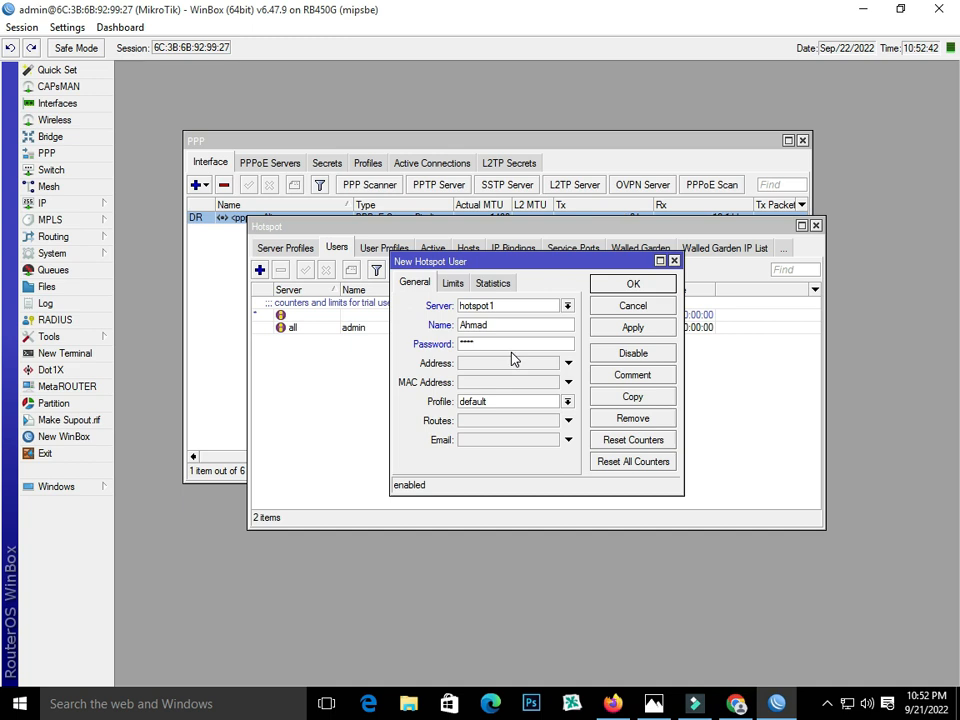
- Give the hotspot user the 2MB profile and save it
left_click(566, 402)
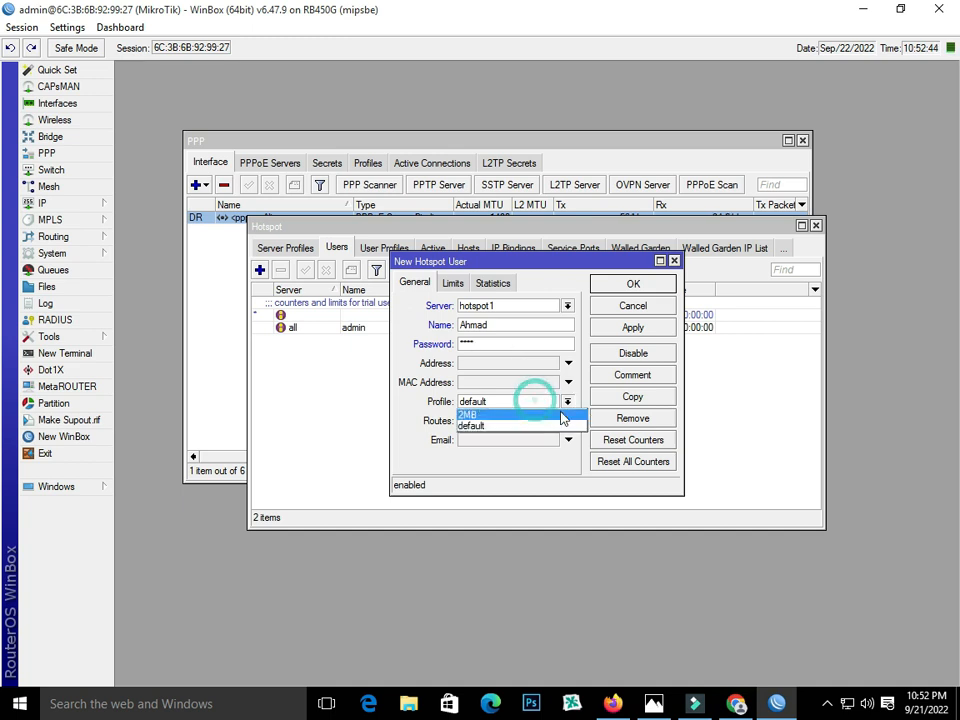
left_click(547, 414)
left_click(633, 327)
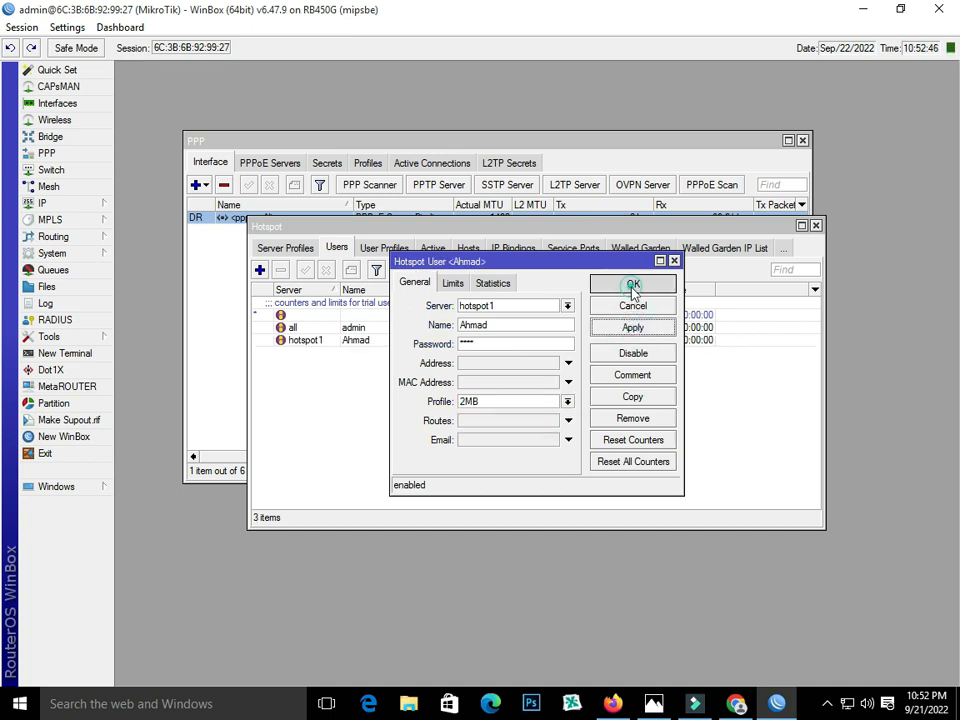
left_click(631, 285)
- Check the servers, users and still-empty Active sessions lists, then bring Chrome forward
left_click(274, 249)
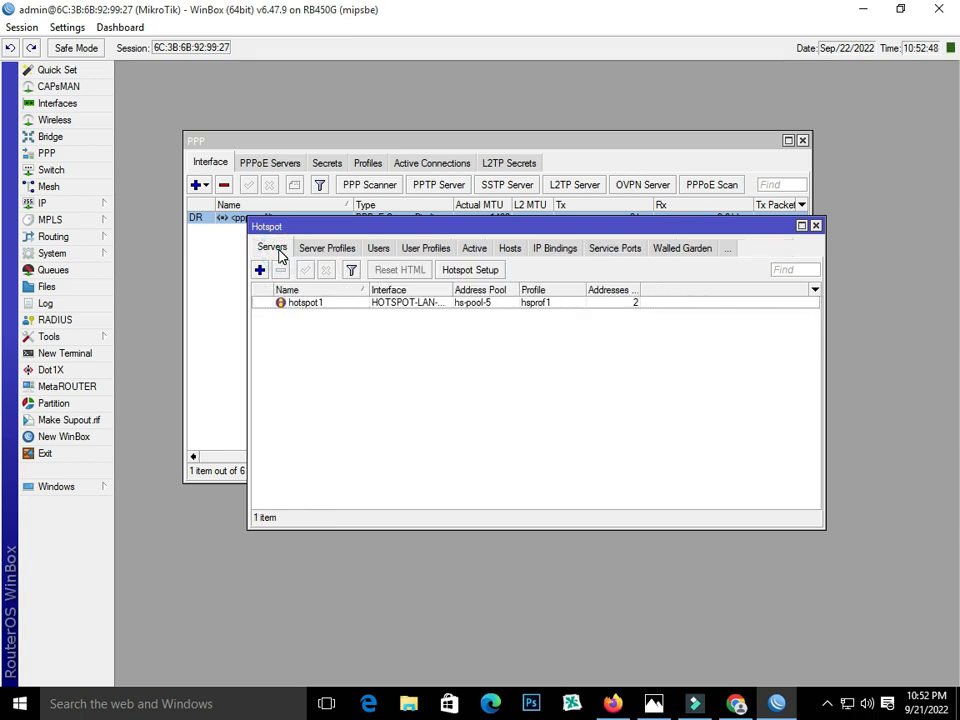
left_click(380, 252)
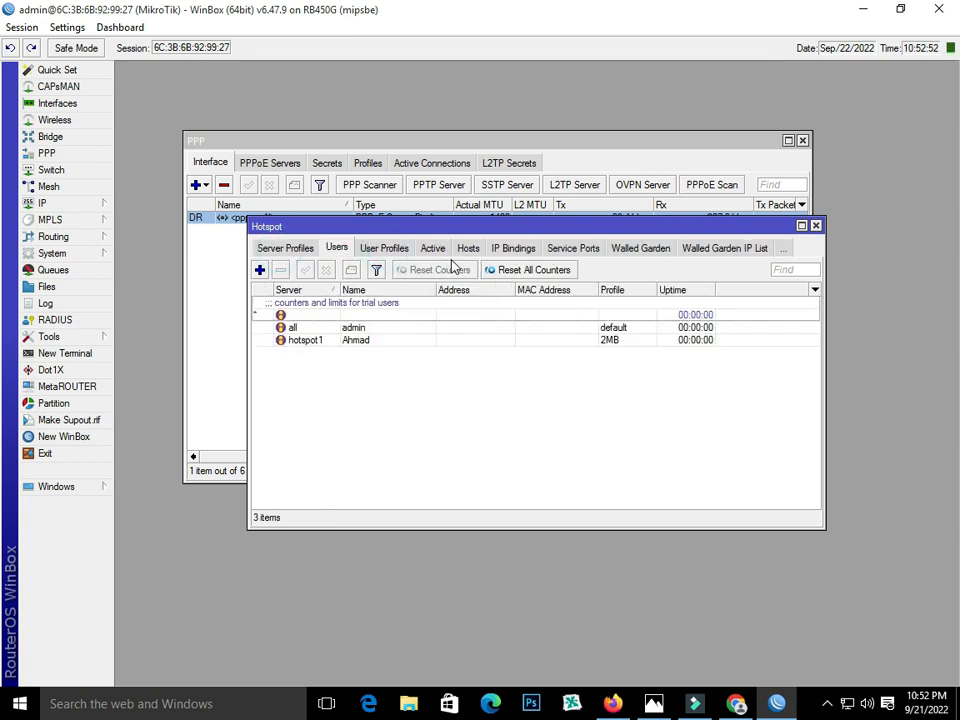
left_click(433, 249)
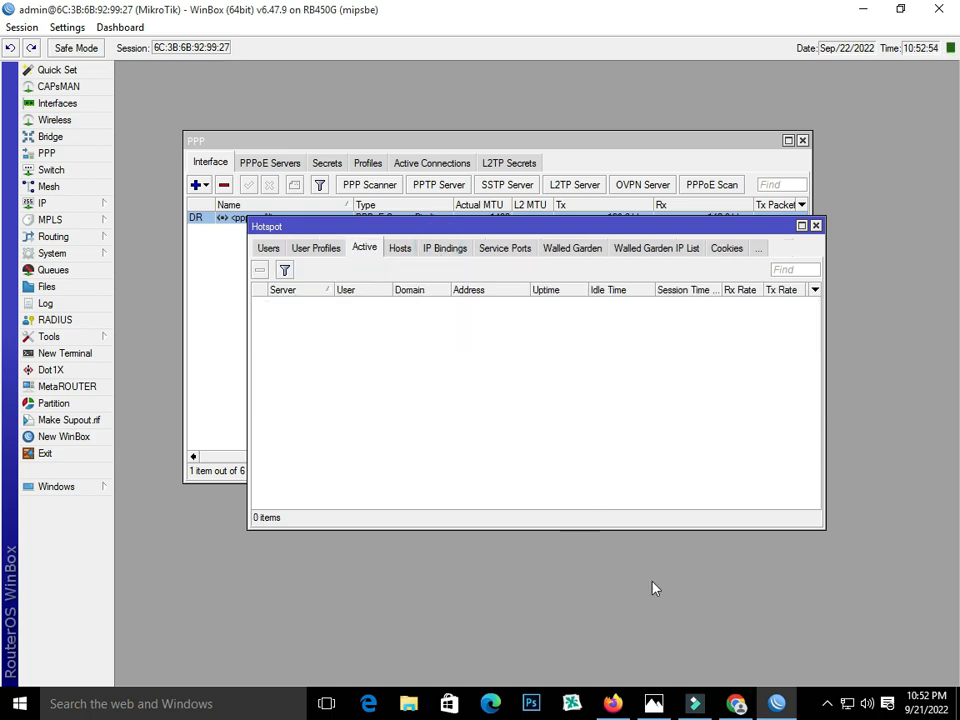
left_click(735, 703)
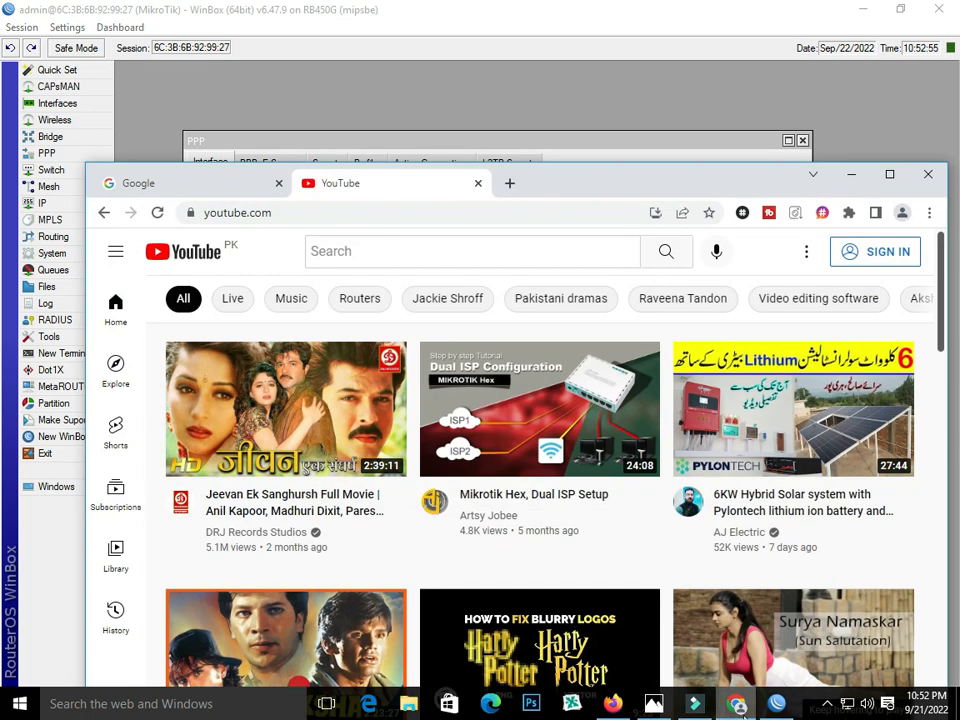
- Replace the YouTube tab with a blank new tab and maximize Chrome
left_click(509, 183)
left_click(477, 184)
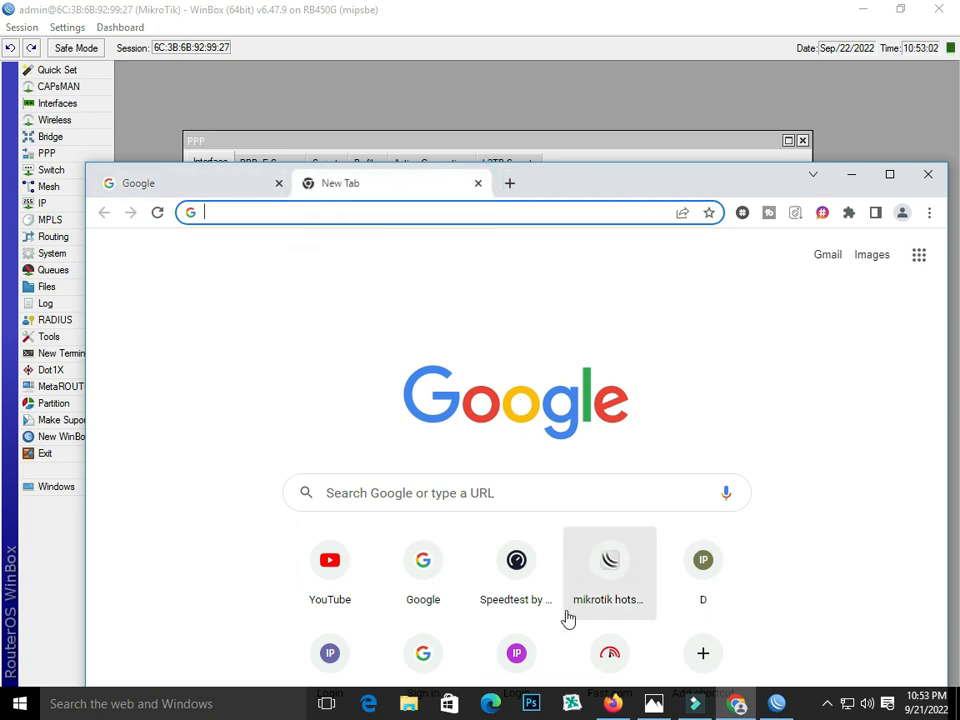
left_click(889, 175)
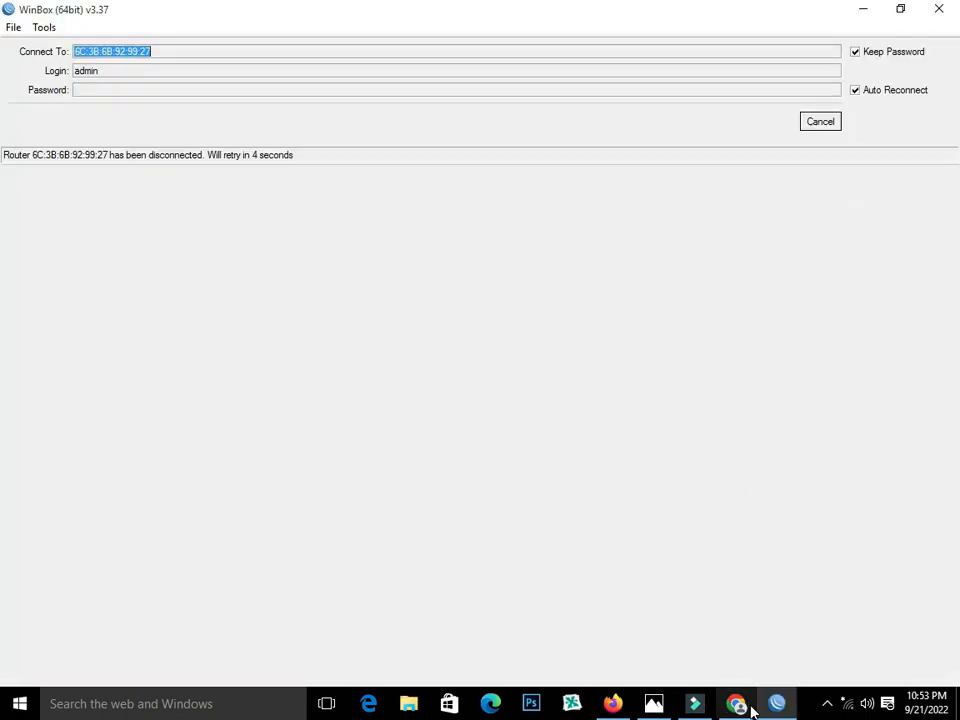
- Browse to ali.net in Chrome and reload until the hotspot login page appears
left_click(736, 704)
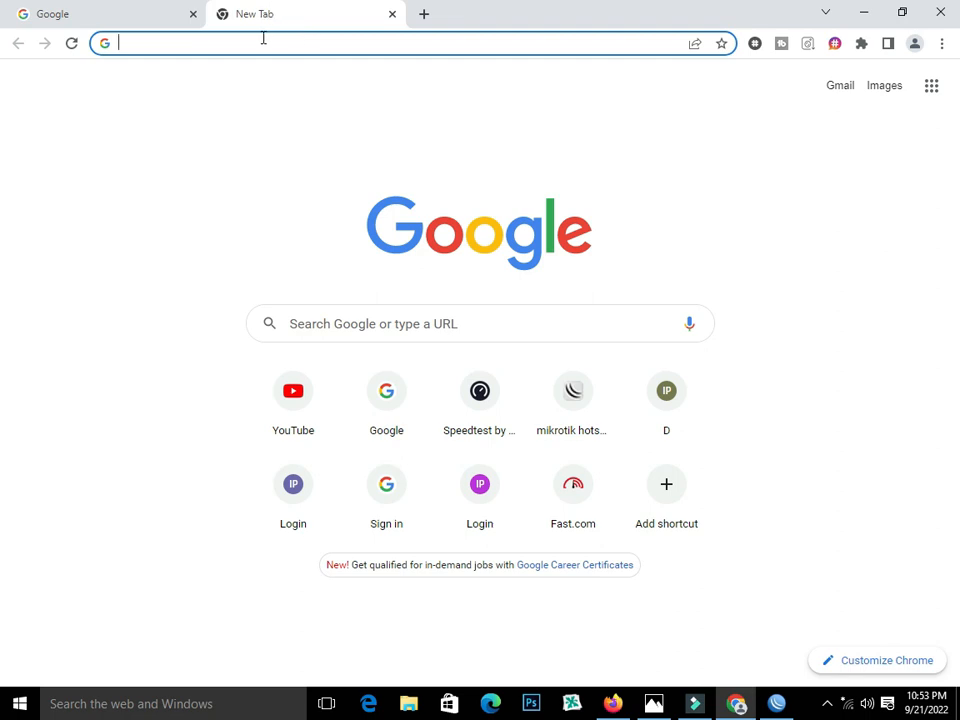
type("al")
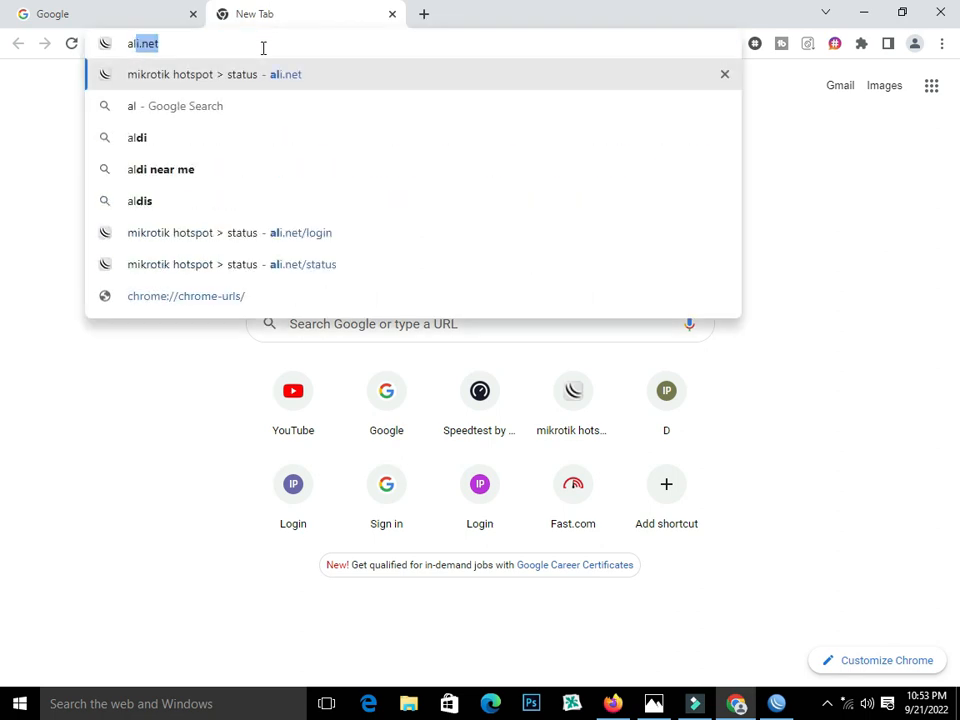
type("i.net")
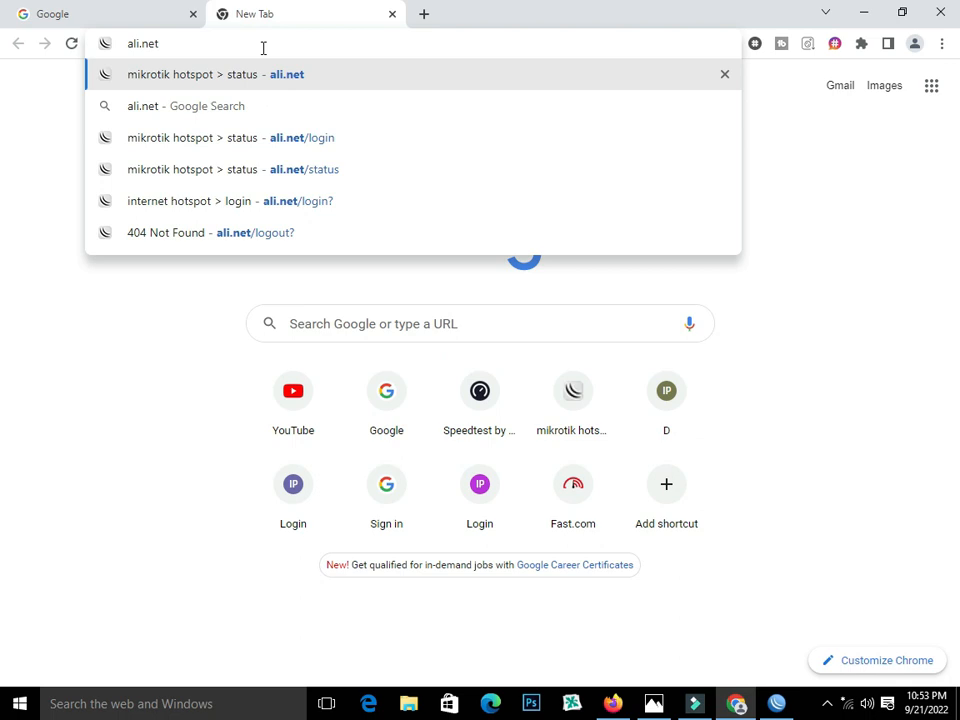
key("Return")
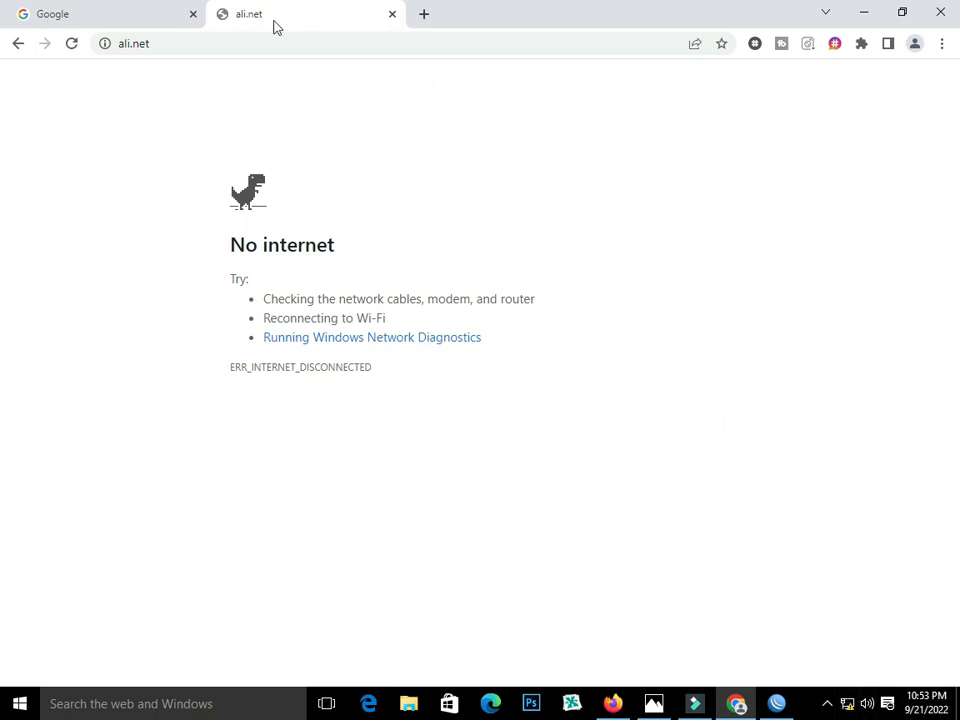
left_click(68, 46)
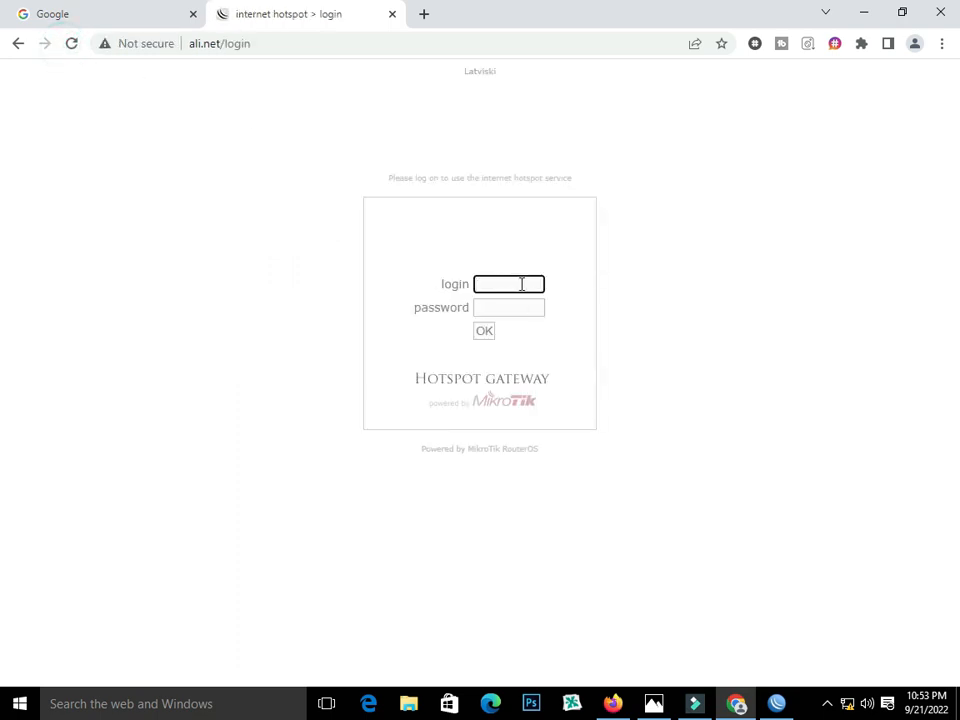
- Sign in to the hotspot with the new user's login and password, then reload Google
type("A")
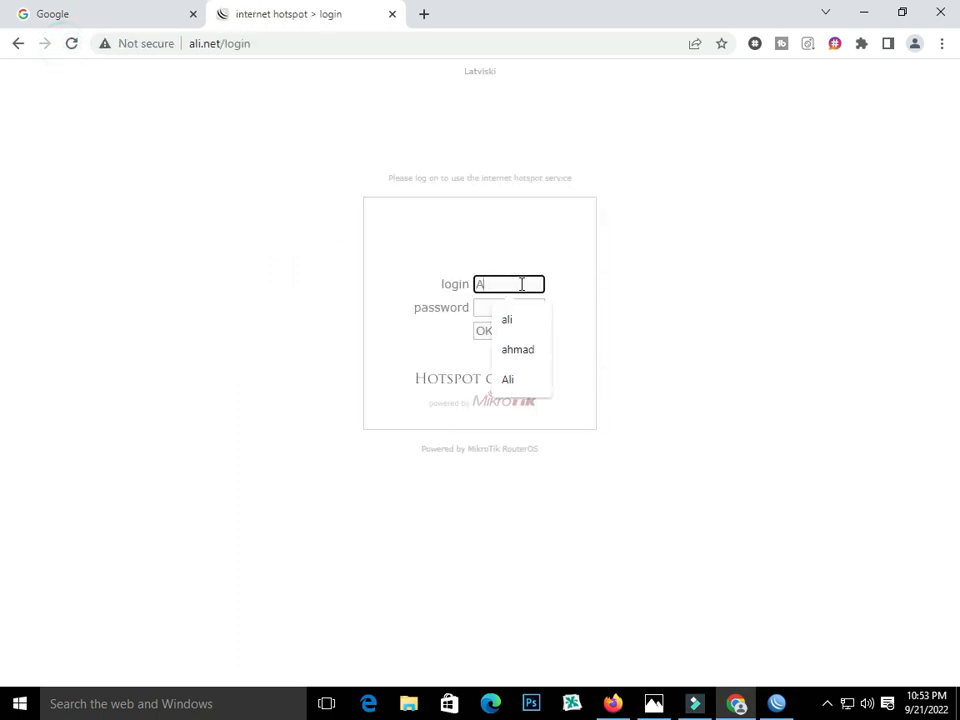
type("hmad")
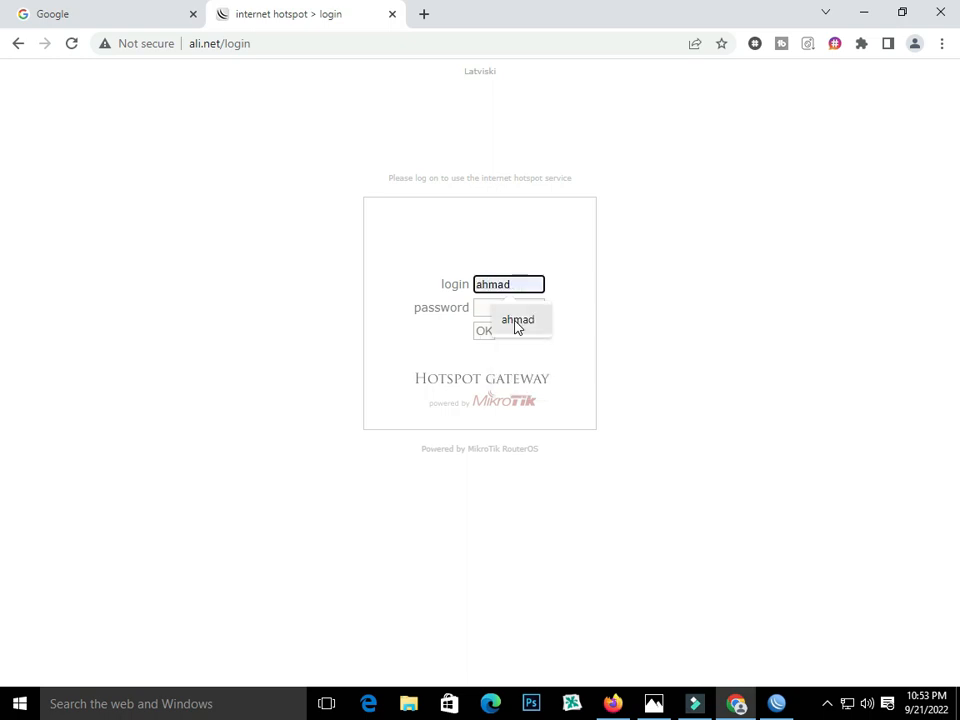
left_click(482, 307)
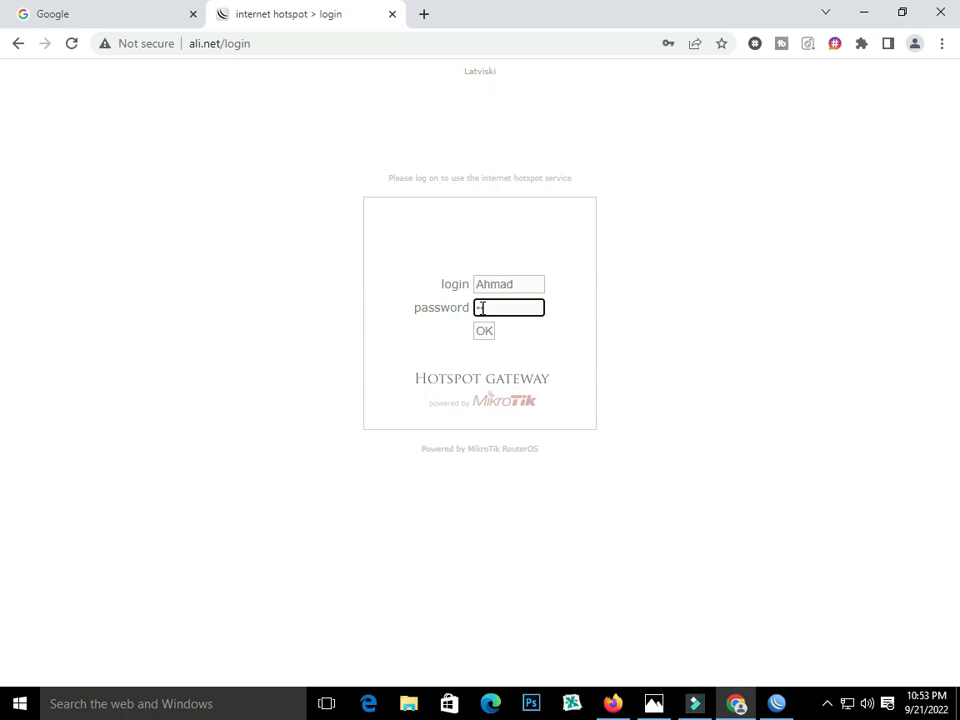
left_click(484, 331)
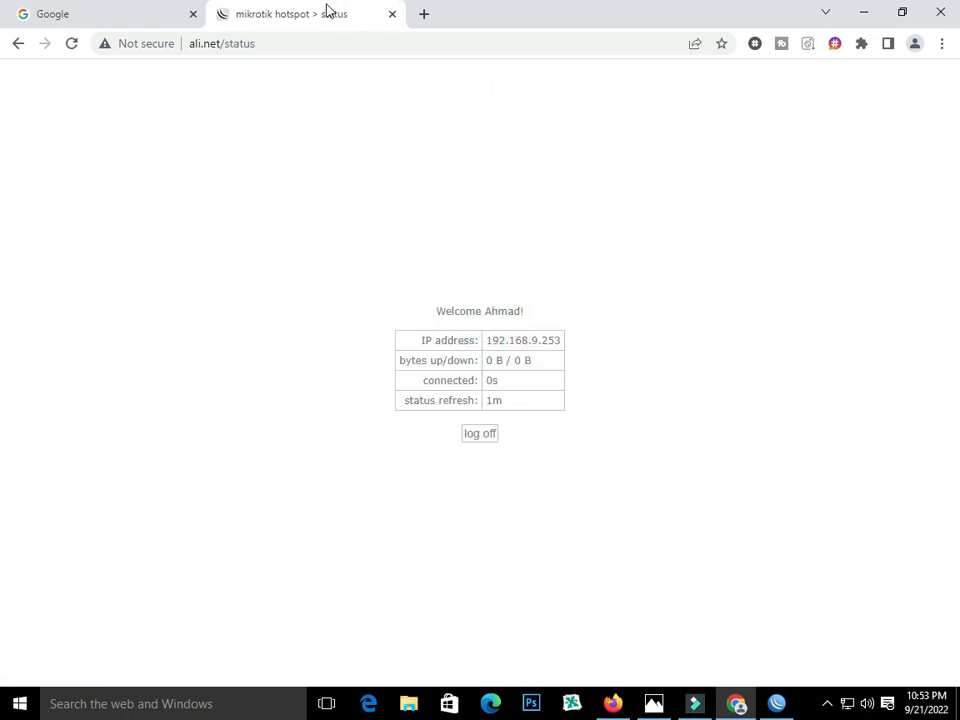
left_click(159, 12)
left_click(72, 44)
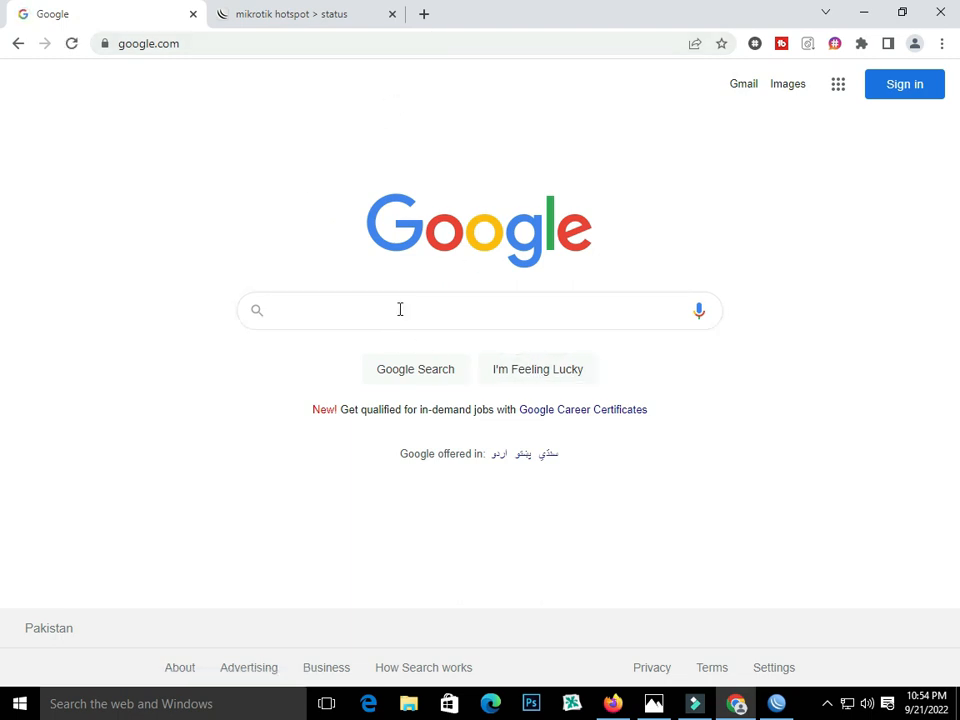
- Load YouTube in a third Chrome tab, then show the PPPoE/hotspot network diagram photo
left_click(424, 14)
left_click(292, 398)
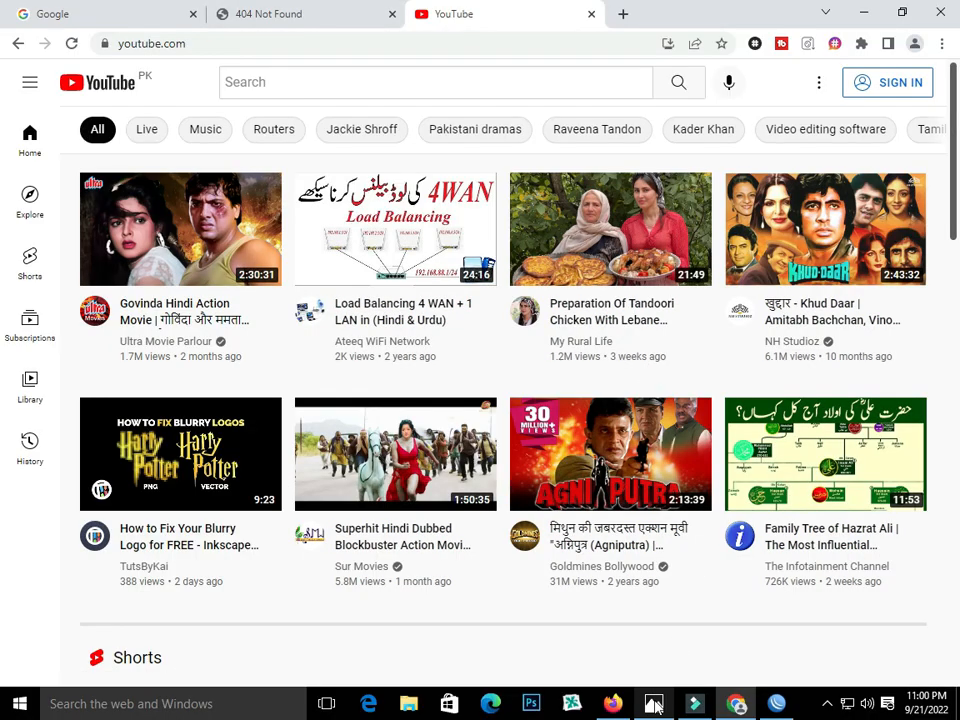
left_click(654, 704)
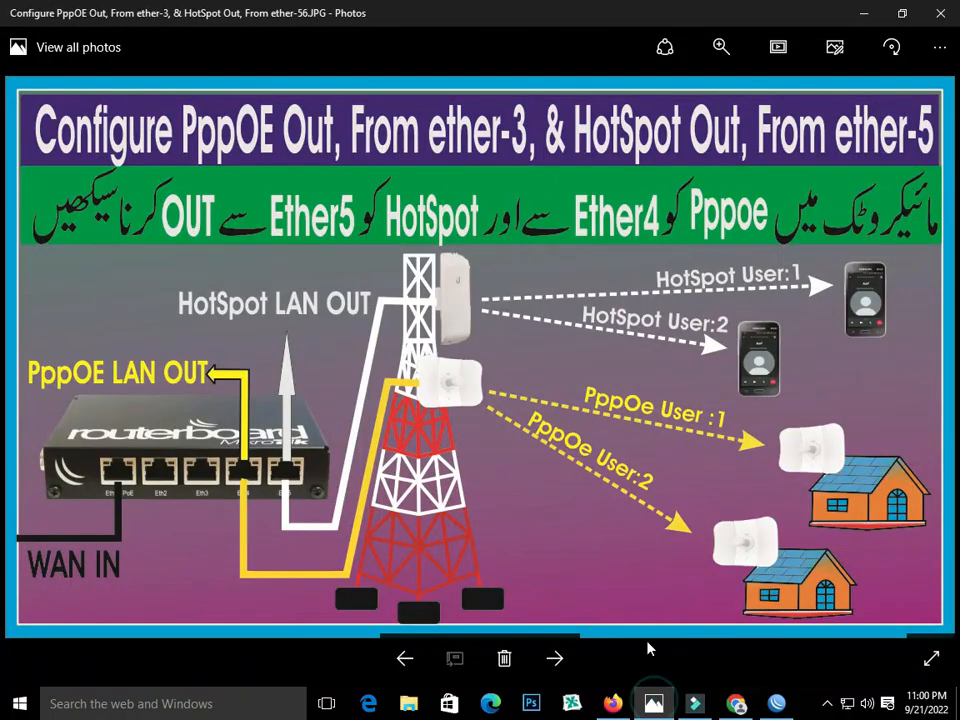